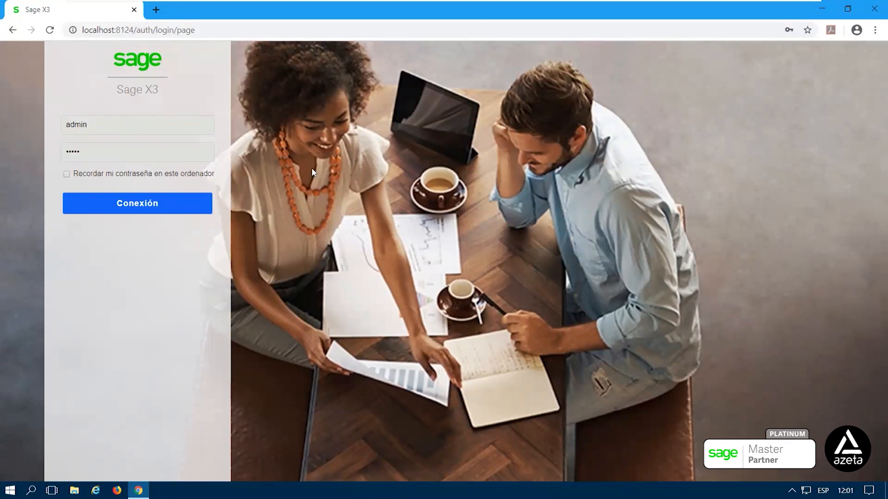
Log in with the filled-in credentials and review the Compras functions in the navigation menu.
left_click(155, 210)
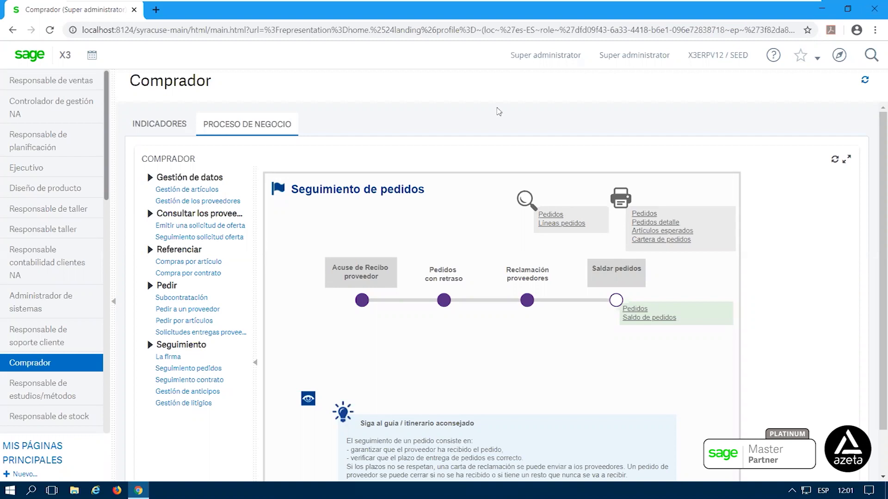
left_click(839, 56)
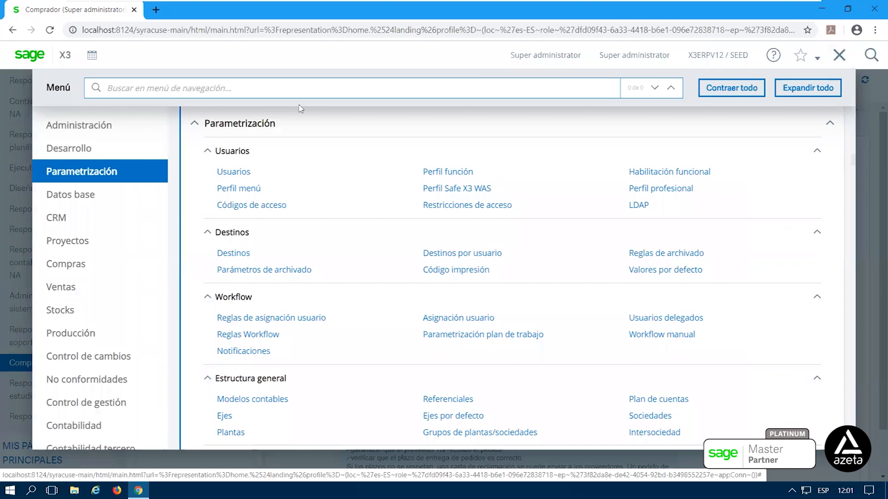
left_click(72, 267)
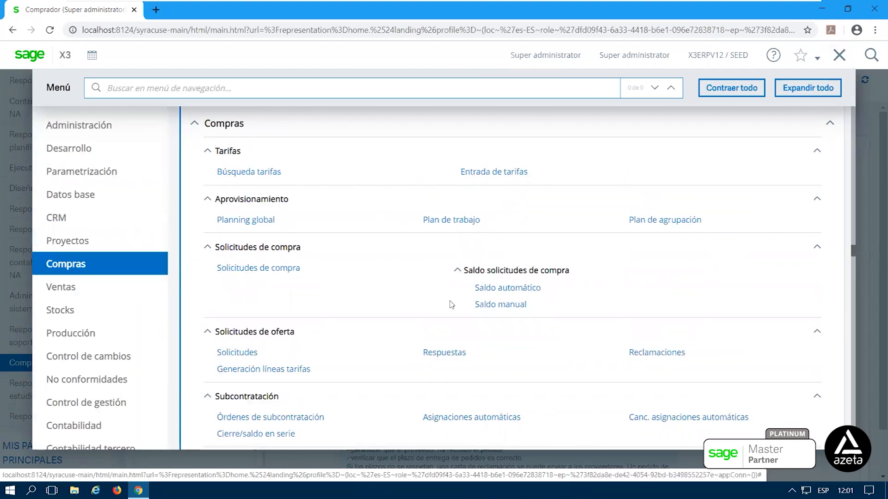
scroll(451, 305, "down", 6)
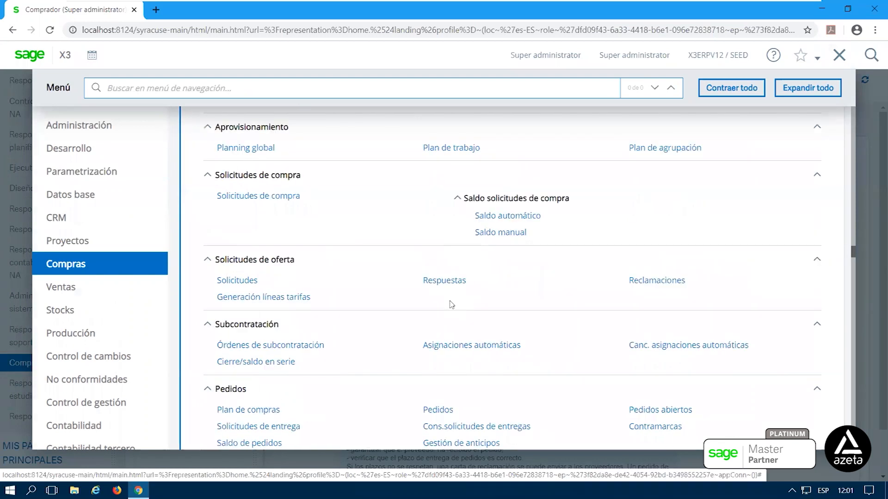
scroll(451, 305, "down", 6)
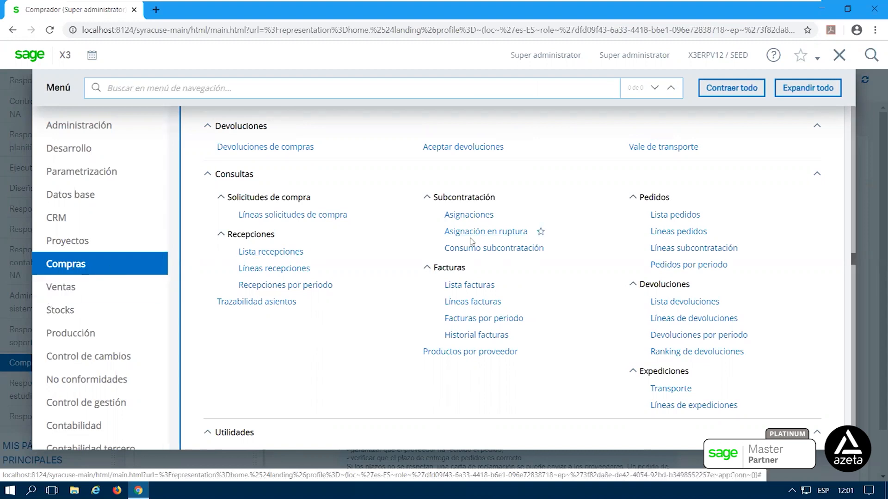
scroll(471, 241, "down", 3)
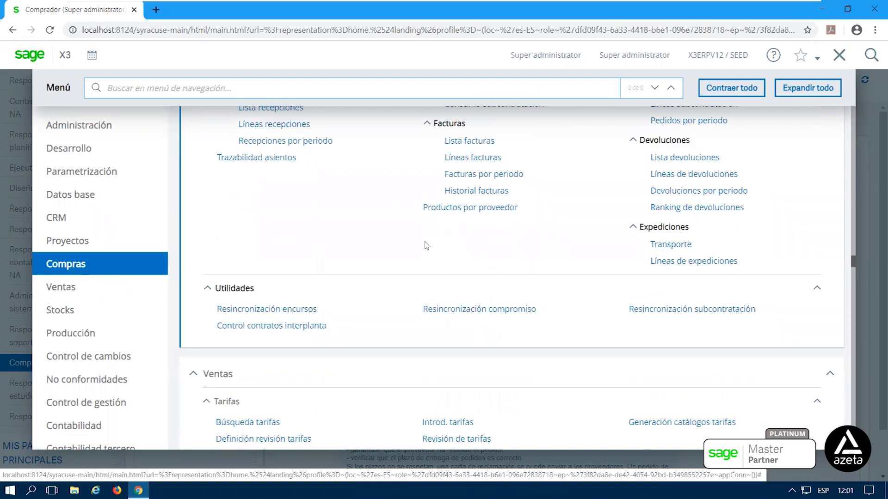
Review the Ventas functions in the navigation menu and close the menu.
left_click(75, 295)
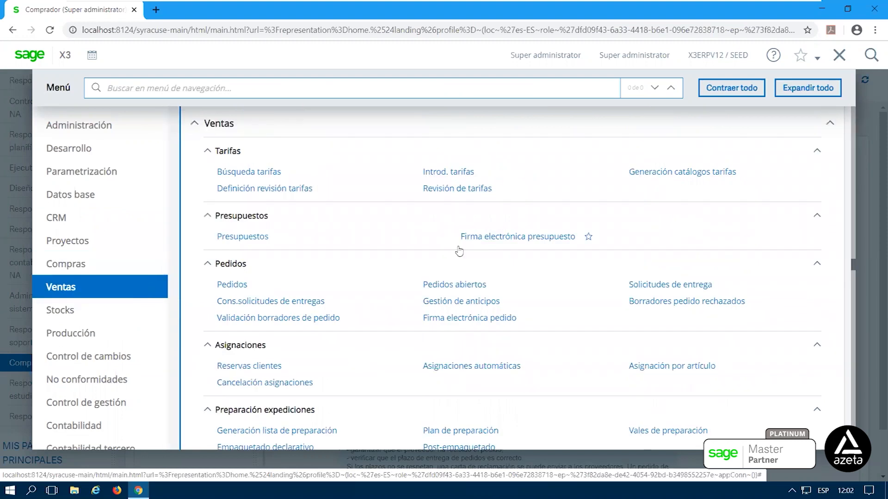
scroll(461, 251, "down", 3)
scroll(460, 250, "down", 4)
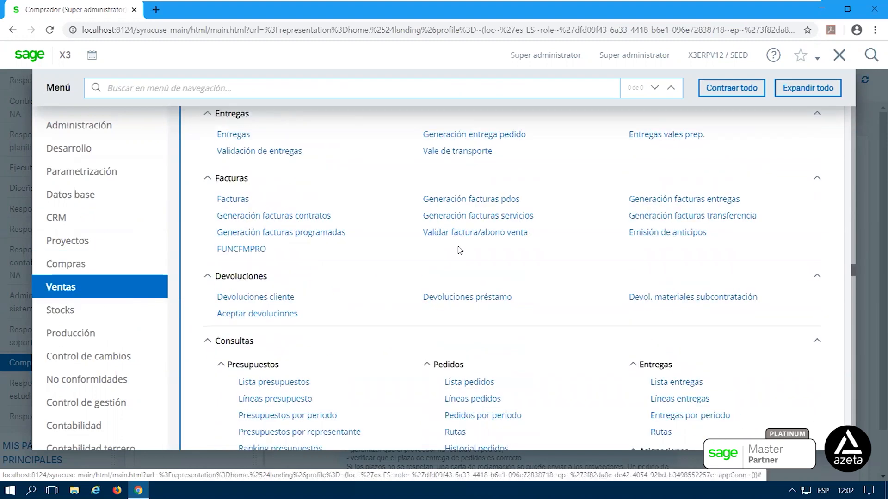
left_click(839, 56)
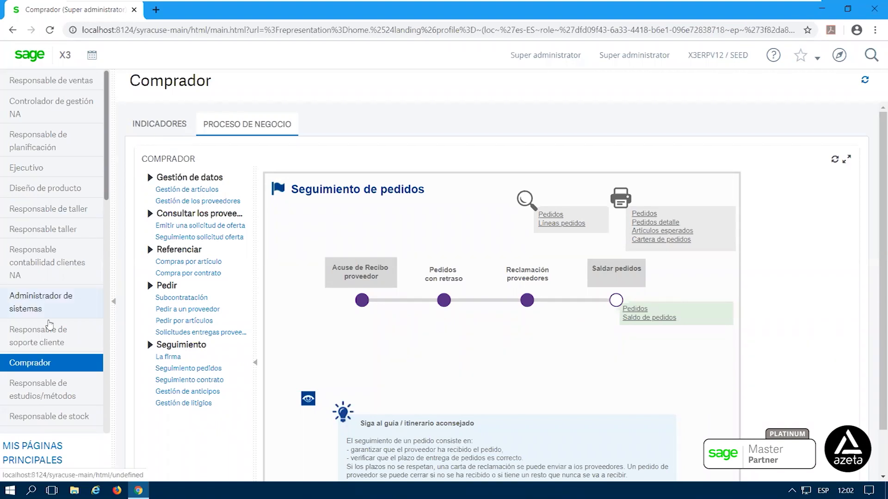
View the Responsable de taller page and the Llamadas flow in the Responsable de ventas business process.
left_click(61, 212)
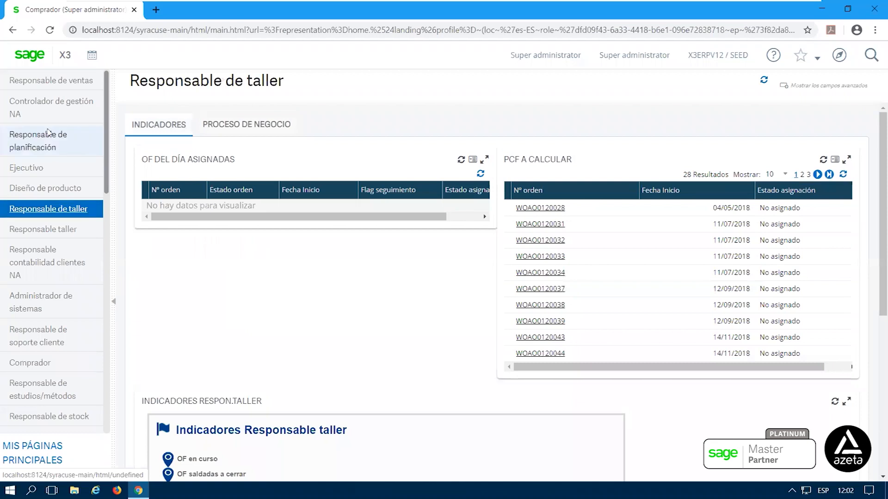
left_click(52, 81)
left_click(261, 133)
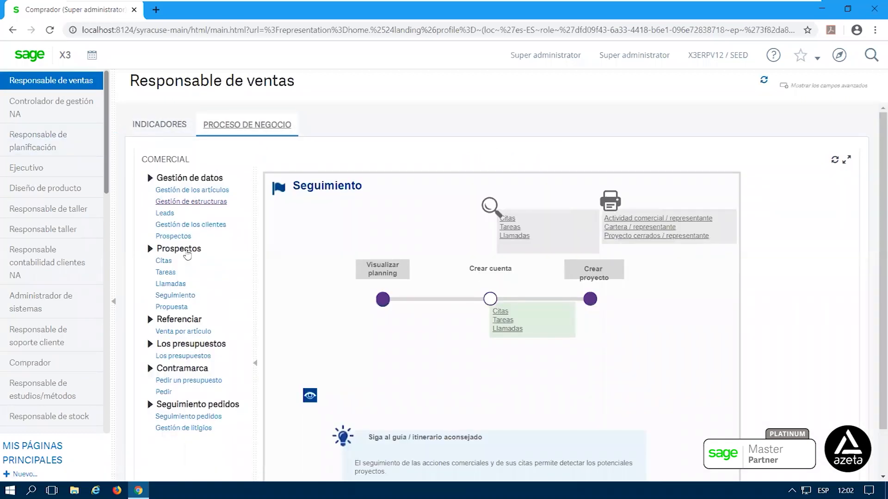
left_click(171, 284)
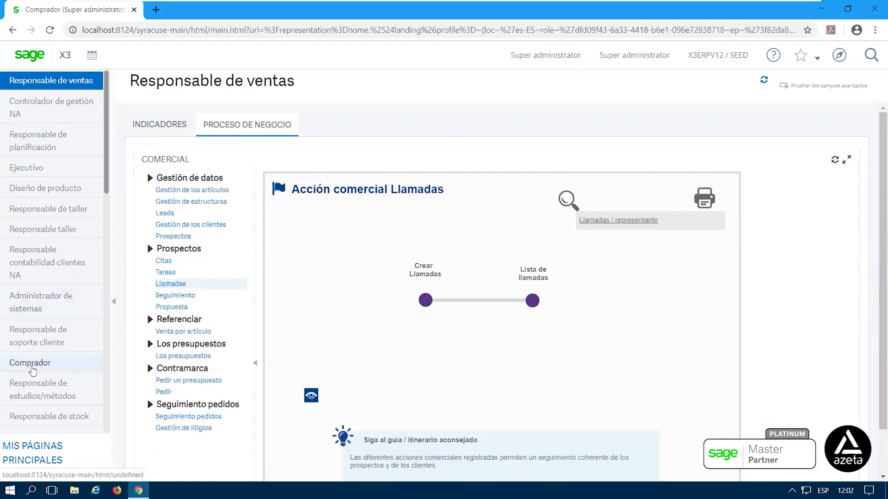
Return to the Comprador role and examine its Pedir a un proveedor business process diagram.
left_click(39, 365)
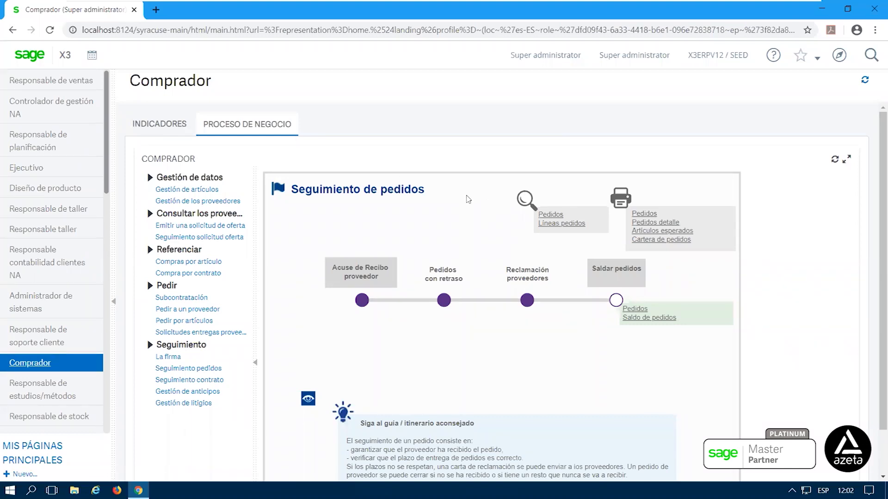
left_click_drag(464, 189, 442, 221)
left_click(444, 221)
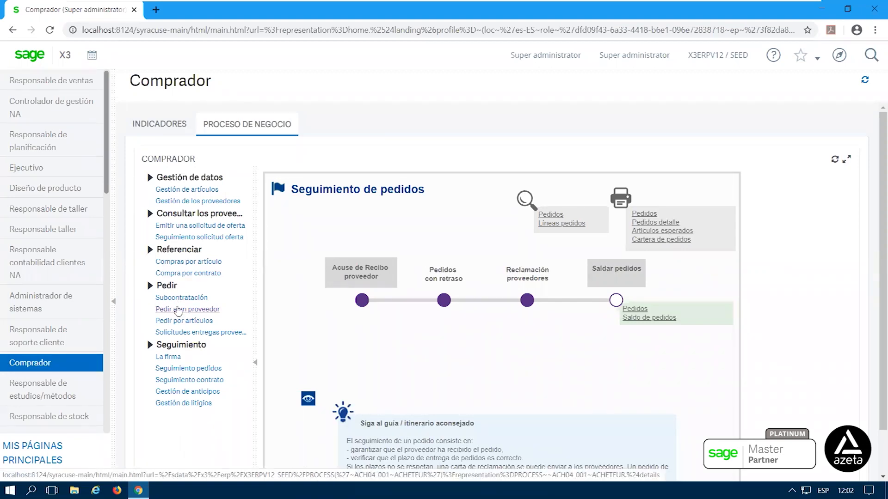
left_click(189, 310)
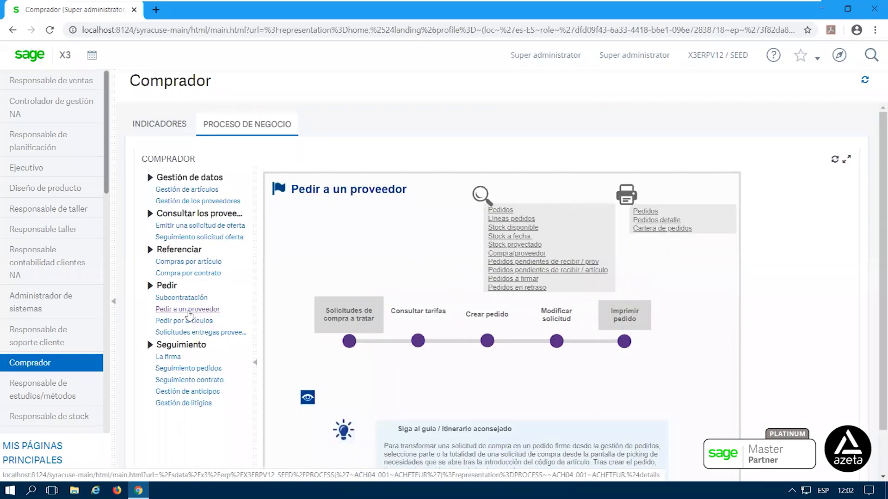
left_click_drag(882, 278, 860, 305)
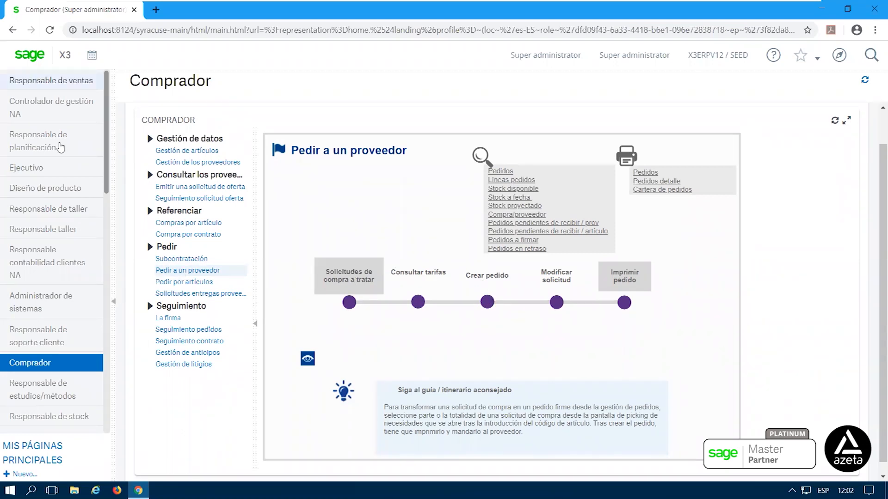
View the Responsable de taller business process, including the Seguimiento de las OF and Seguimiento sin OF flows.
left_click(40, 211)
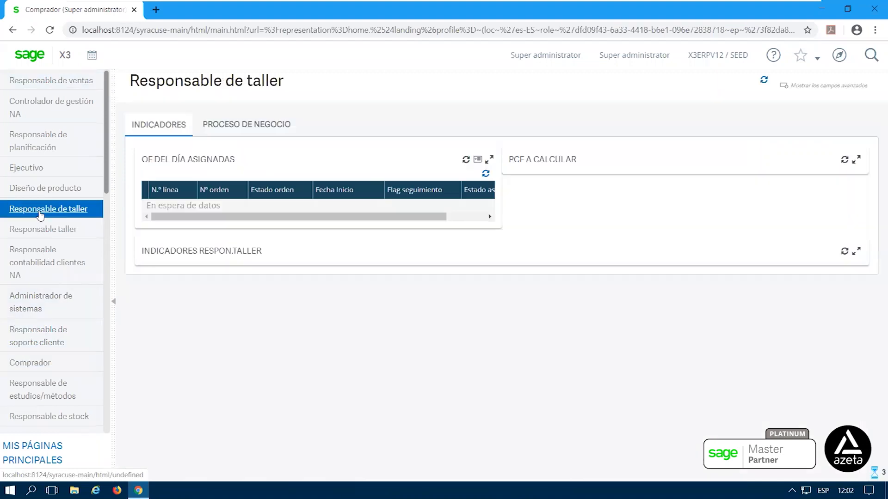
left_click(234, 123)
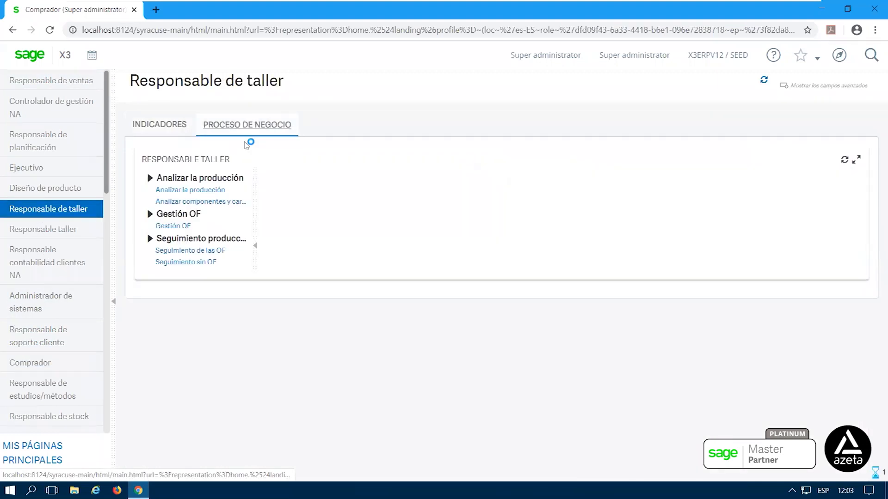
left_click(196, 191)
left_click(200, 203)
left_click(187, 226)
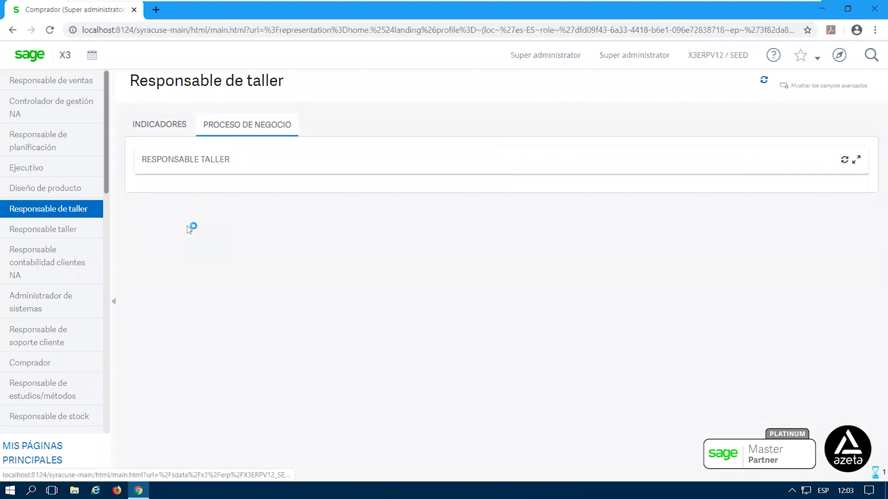
left_click(188, 250)
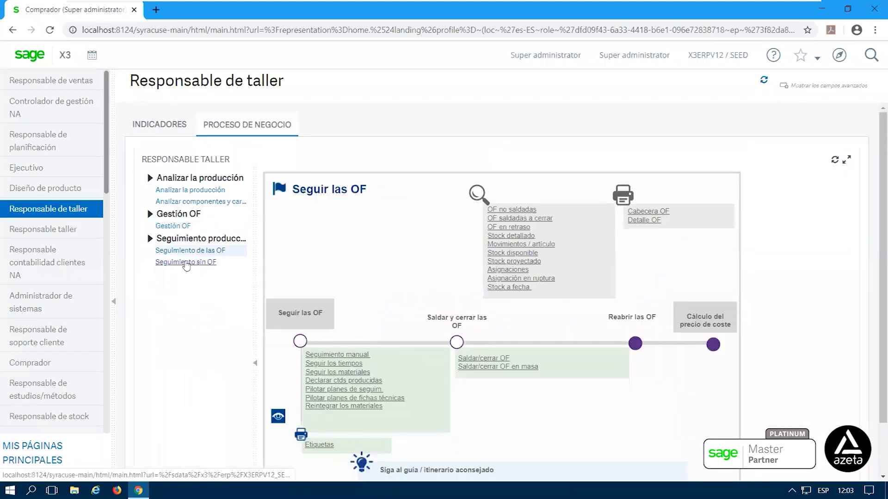
left_click(187, 261)
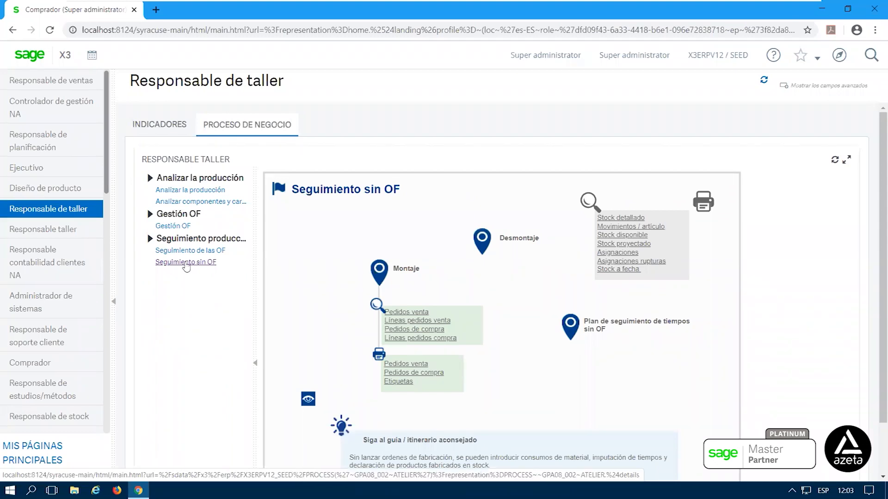
Return to the Comprador landing page and hide the role sidebar to widen the Pedir a un proveedor diagram.
left_click(37, 363)
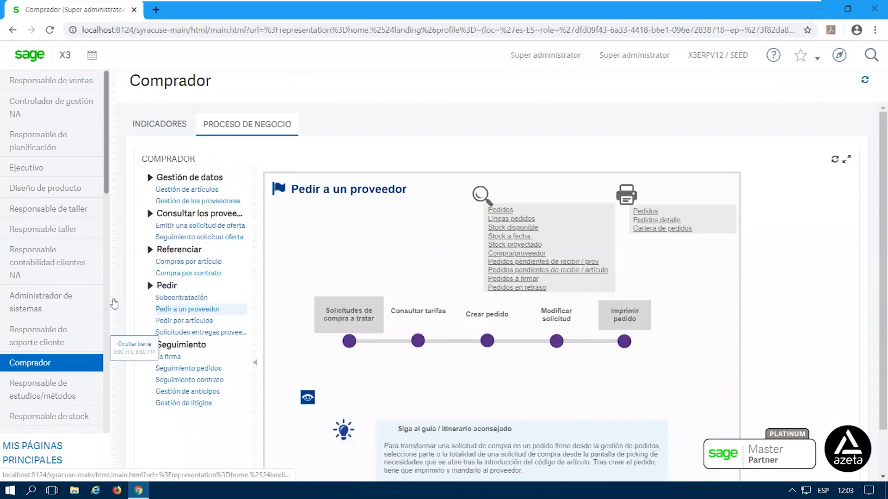
left_click(113, 301)
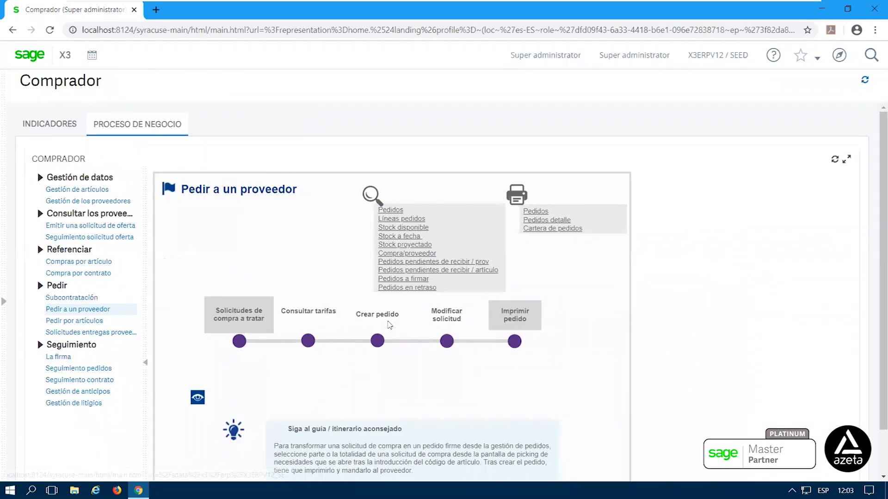
scroll(382, 322, "down", 2)
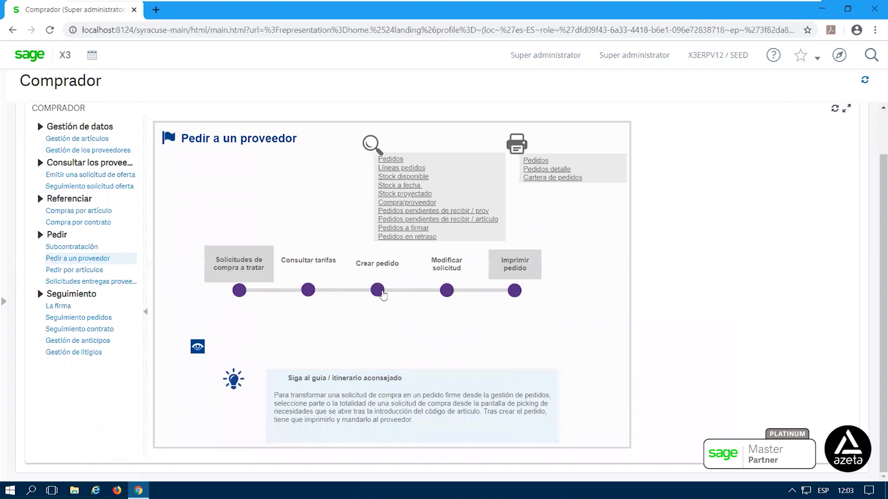
Look through the Compras functions in the navigation menu down to Pedidos and Expediciones, and return to the process diagram.
left_click(839, 60)
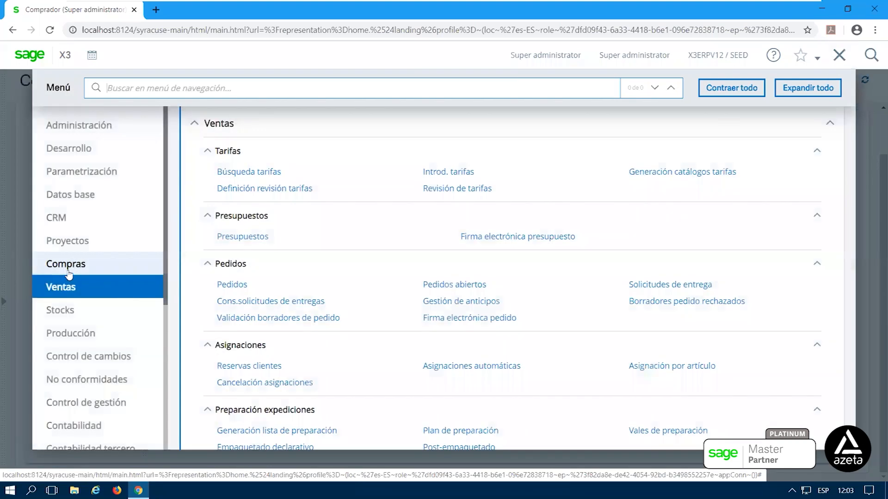
mouse_move(69, 264)
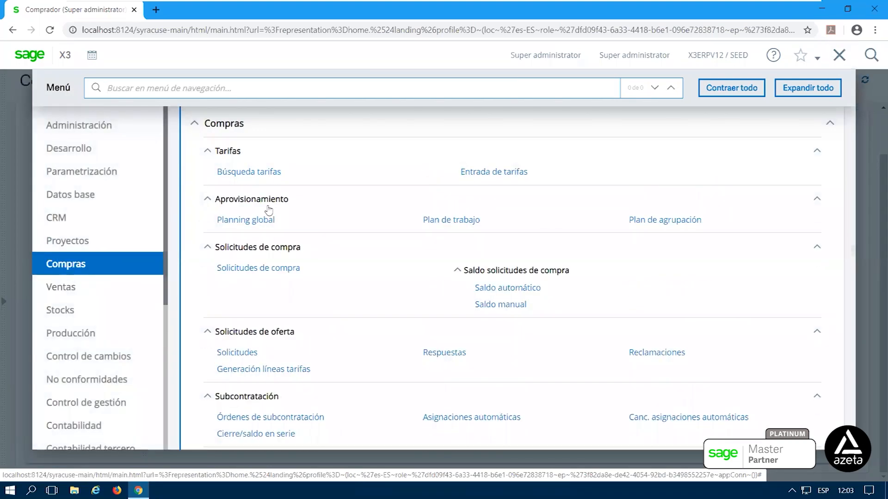
scroll(312, 251, "down", 3)
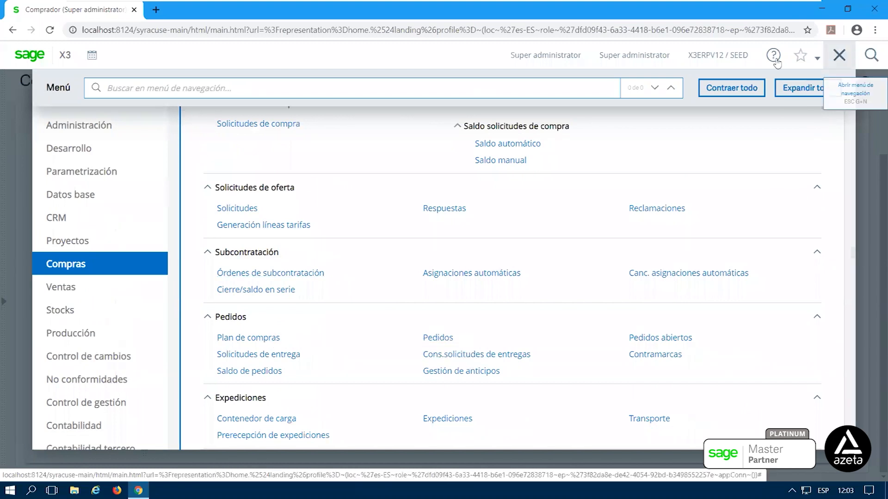
left_click(839, 55)
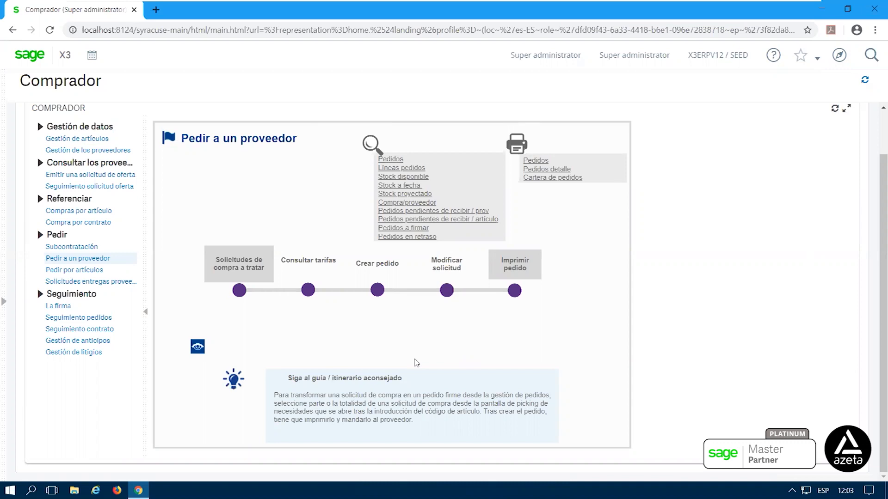
View the purchase order screen linked to Crear pedido and exit back to the supplier ordering diagram.
left_click(378, 290)
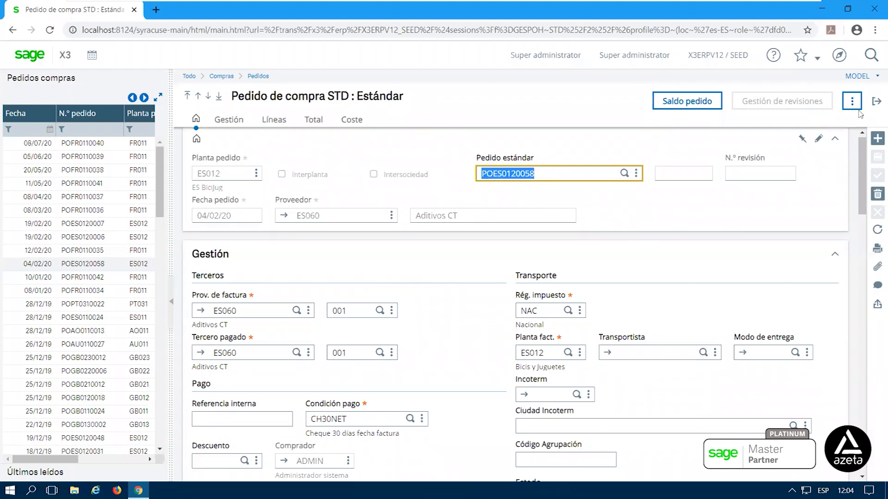
left_click(876, 101)
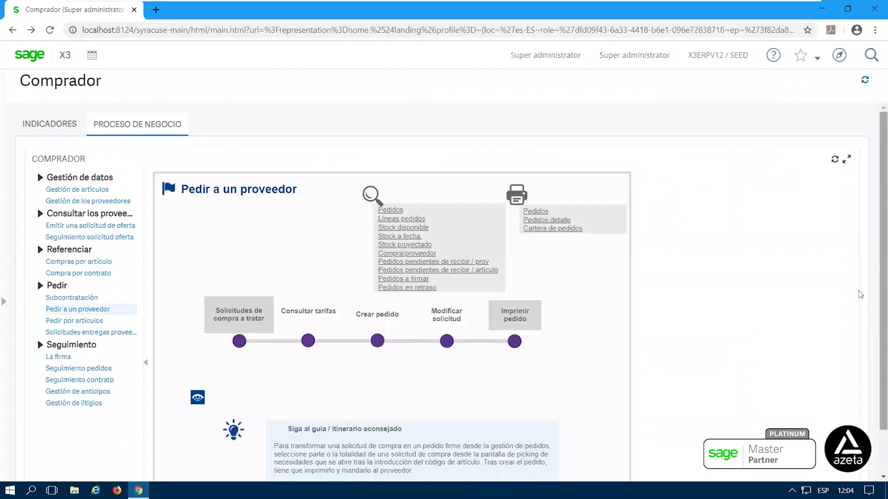
scroll(860, 324, "down", 1)
scroll(828, 326, "down", 1)
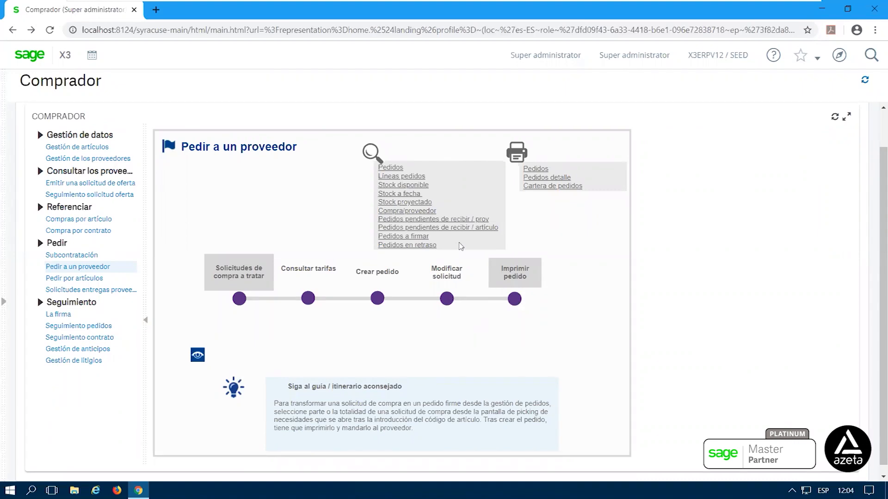
Examine the Líneas pedidos inquiry with its selection criteria and order lines, and exit back to the process diagram.
left_click(421, 179)
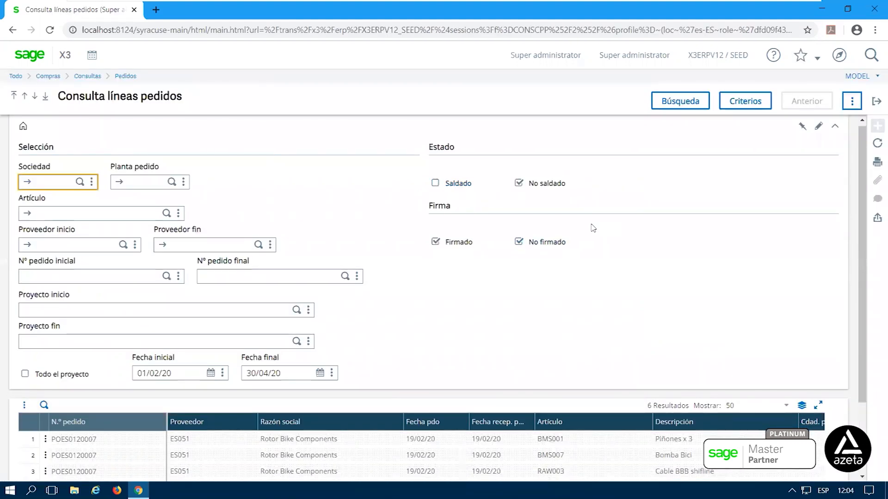
scroll(593, 228, "down", 1)
scroll(593, 227, "down", 1)
scroll(591, 228, "up", 3)
left_click(740, 101)
left_click(876, 102)
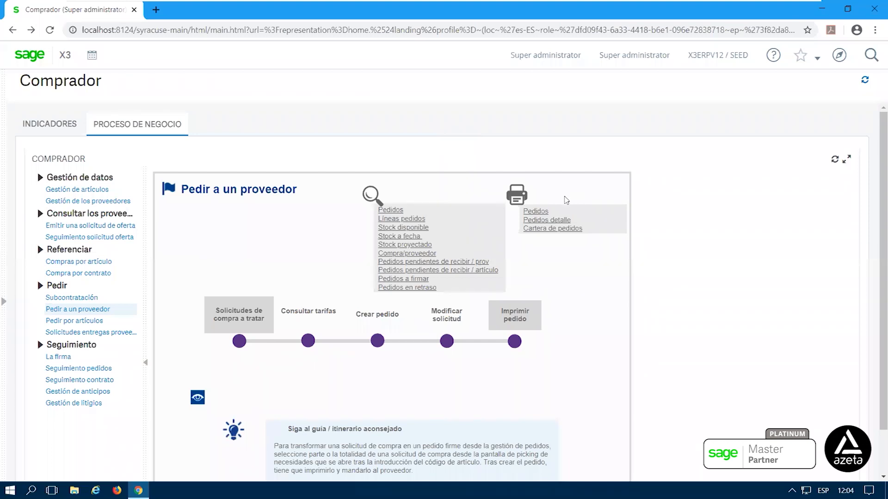
Examine the parameters and output destination of the Pedidos print report PORDERE, and exit back to the supplier ordering diagram.
left_click(536, 212)
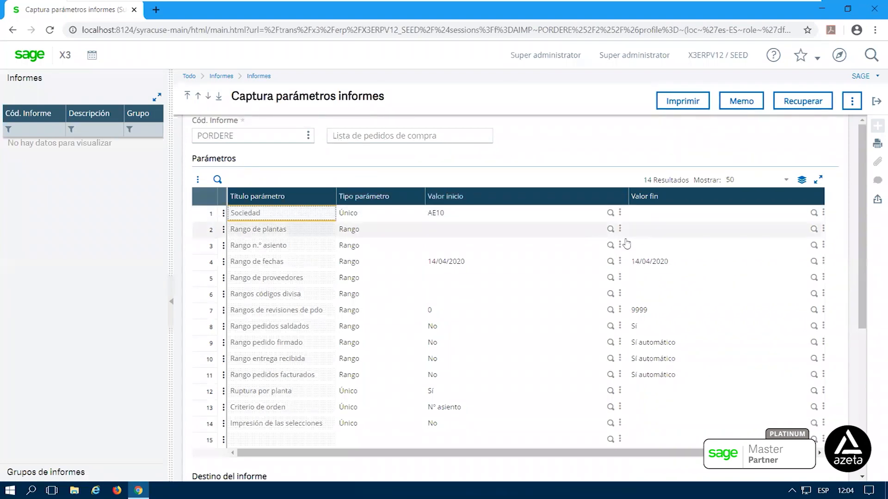
scroll(564, 231, "down", 4)
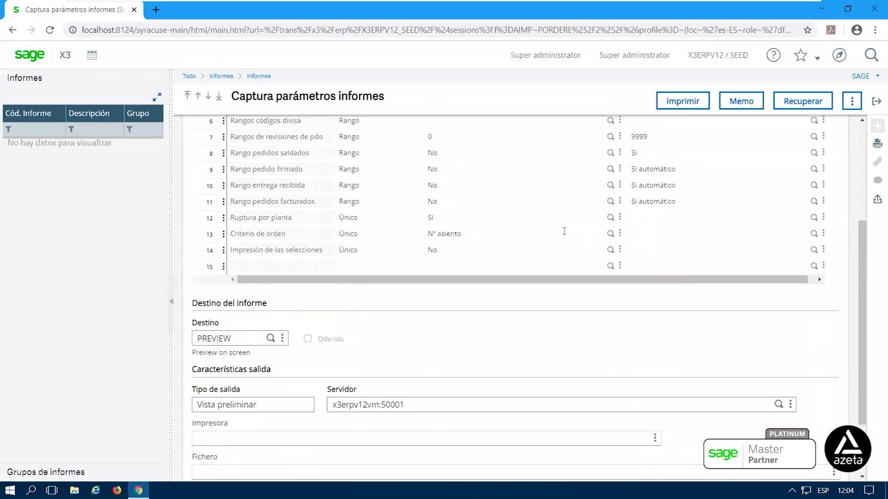
scroll(564, 231, "up", 4)
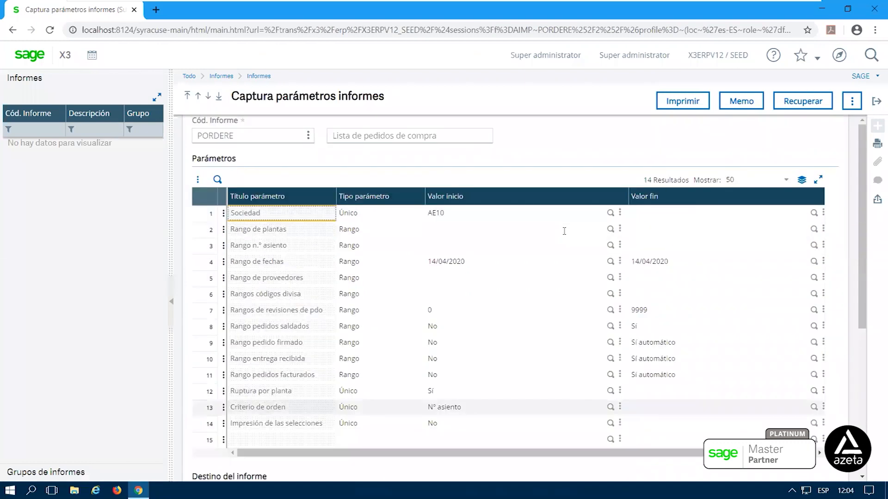
left_click(669, 102)
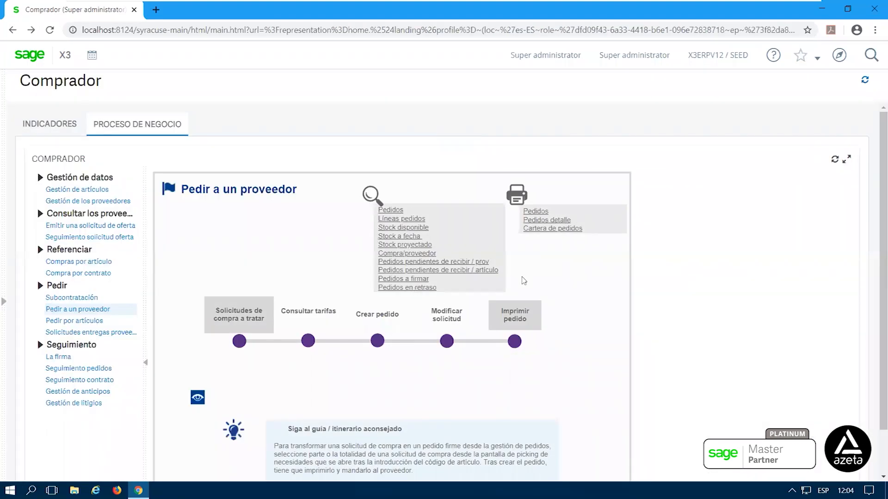
Open the Procesos function from the favourites.
scroll(481, 302, "down", 2)
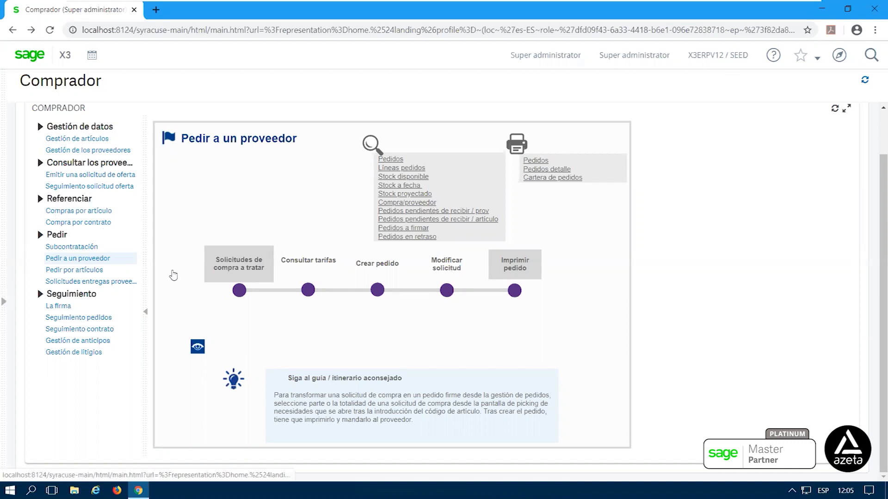
left_click(840, 57)
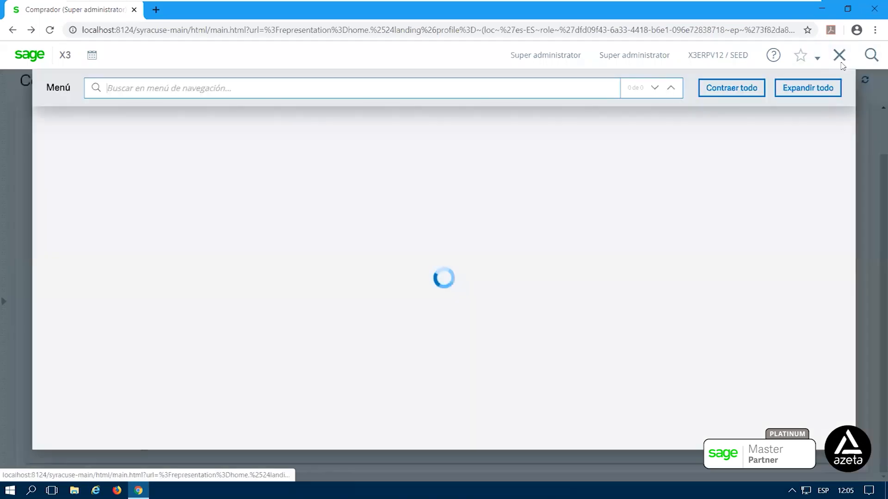
left_click(841, 59)
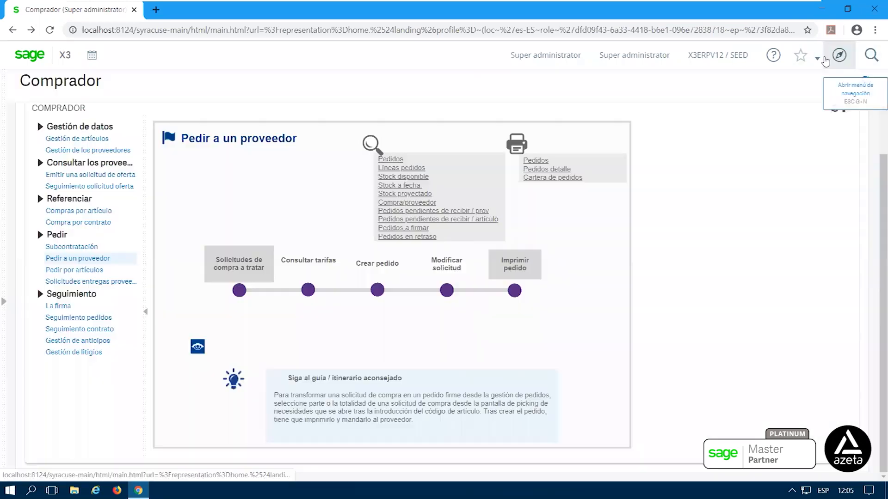
left_click(818, 60)
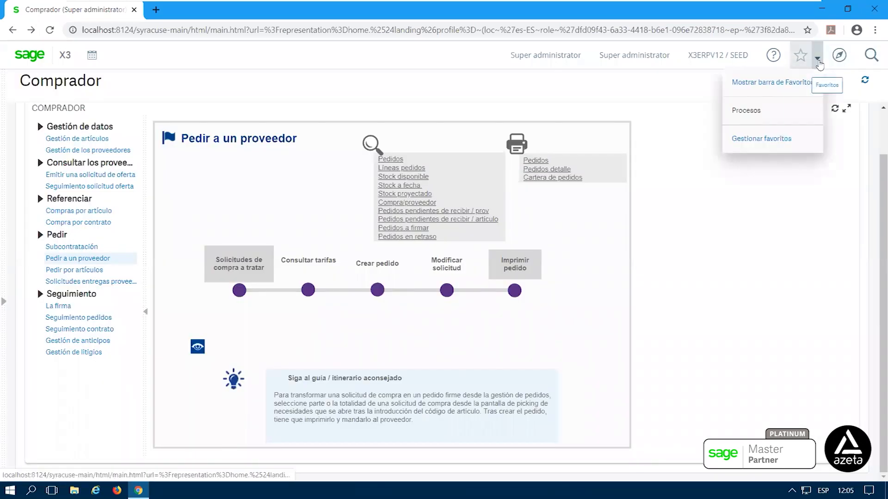
left_click(749, 114)
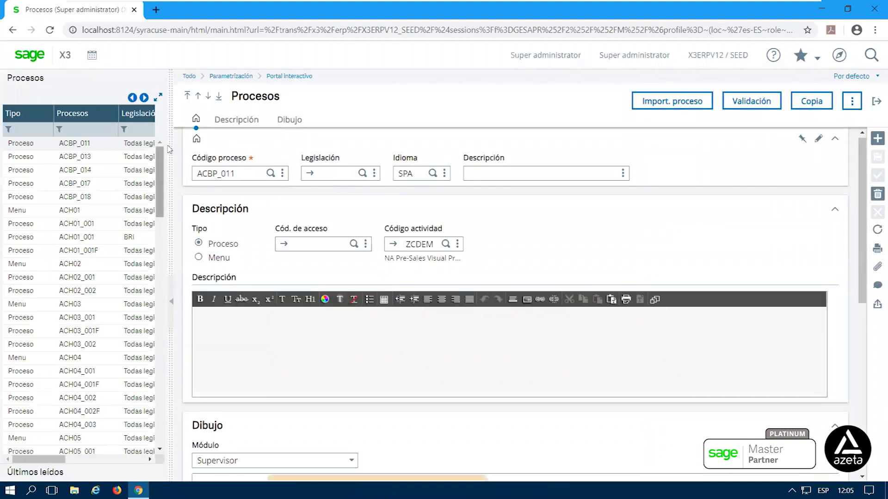
Look through the list of processes, advancing to its next page, and highlight the Procesos function title.
left_click_drag(860, 196, 860, 236)
left_click_drag(159, 181, 172, 408)
left_click_drag(178, 193, 157, 114)
left_click(144, 98)
left_click_drag(160, 178, 172, 150)
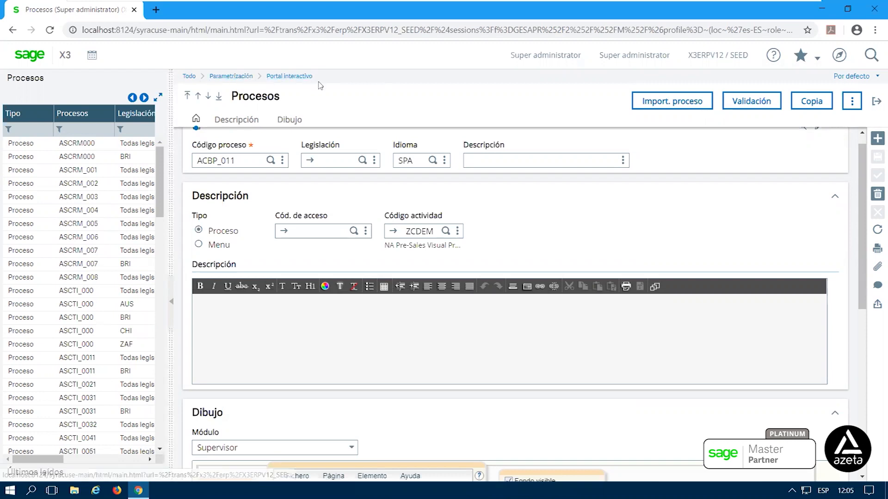
left_click_drag(229, 100, 286, 106)
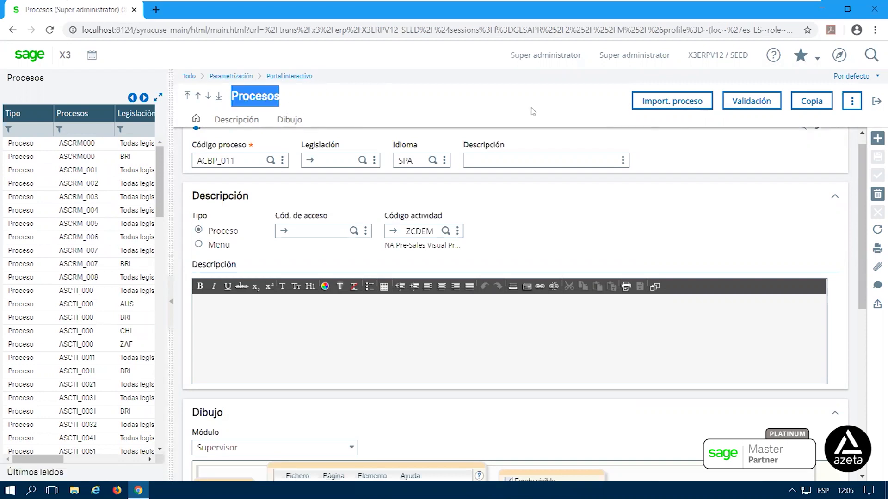
Locate Procesos under Parametrización, Portal interactivo in the navigation menu, and return to the Procesos screen.
left_click(839, 55)
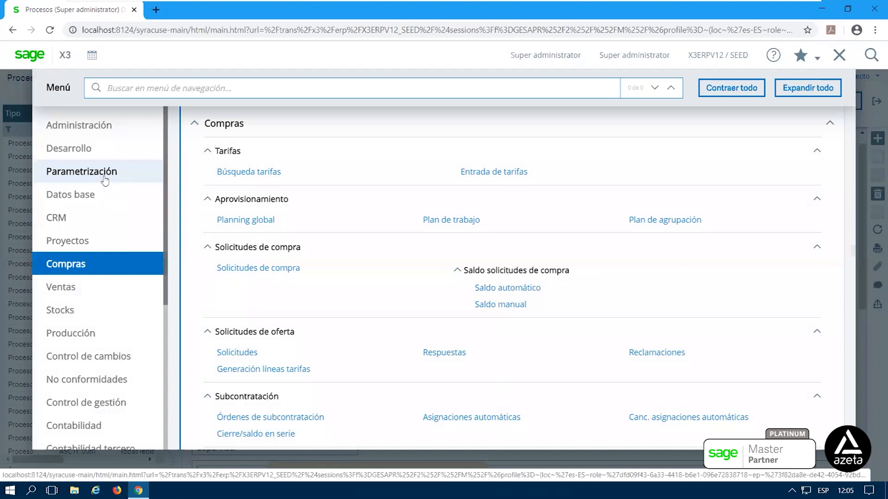
left_click(99, 178)
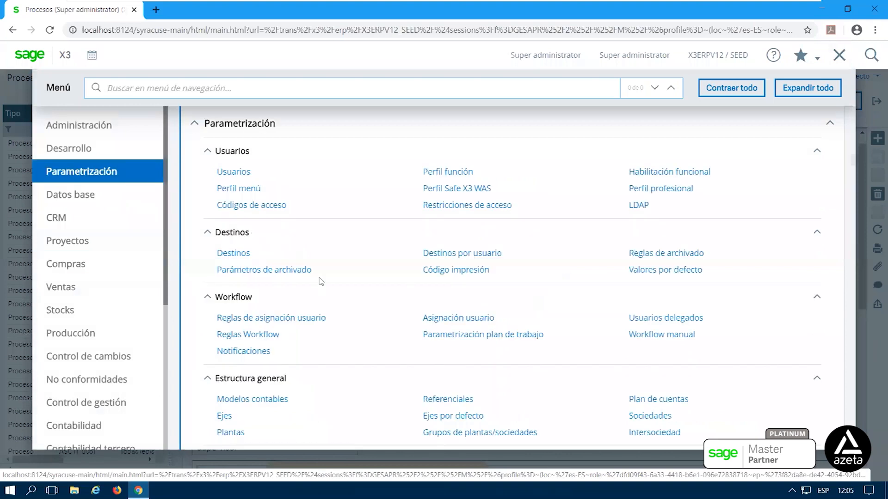
scroll(322, 281, "down", 15)
scroll(321, 281, "down", 15)
scroll(321, 282, "down", 15)
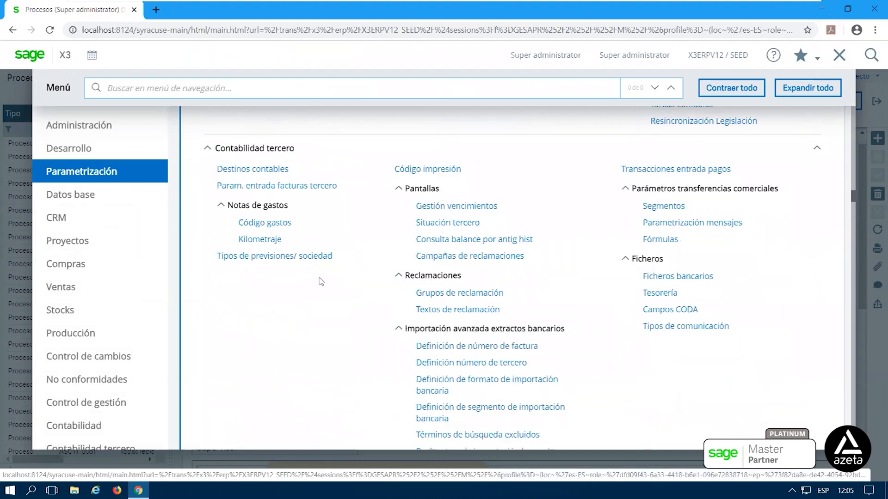
scroll(322, 281, "down", 8)
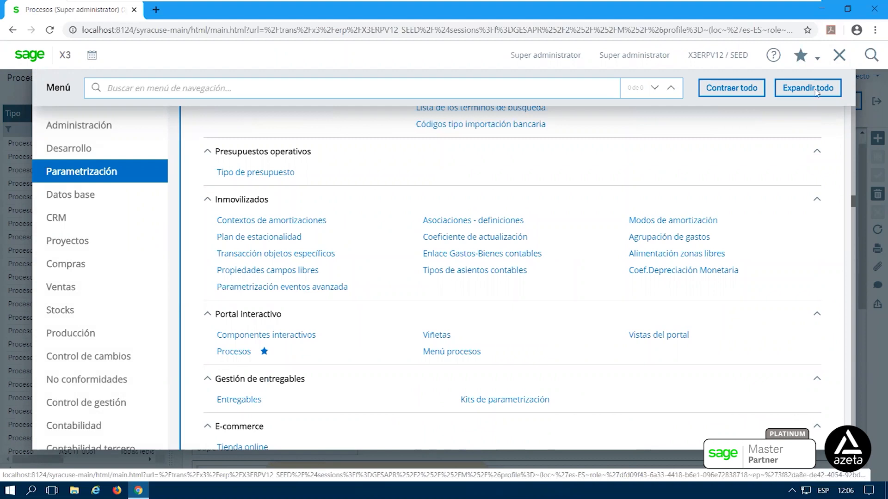
left_click(840, 55)
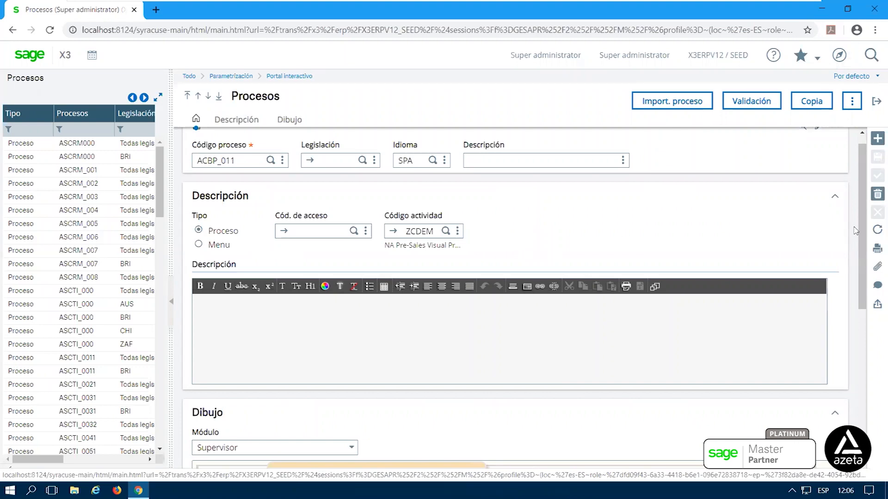
Open the Comprador landing page in a second browser tab and display its Pedir a un proveedor process diagram.
right_click(32, 60)
left_click(102, 70)
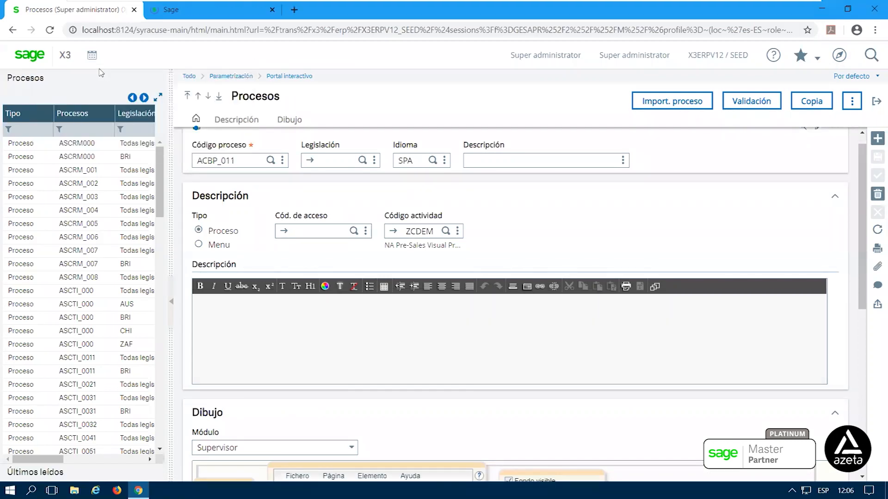
left_click(188, 12)
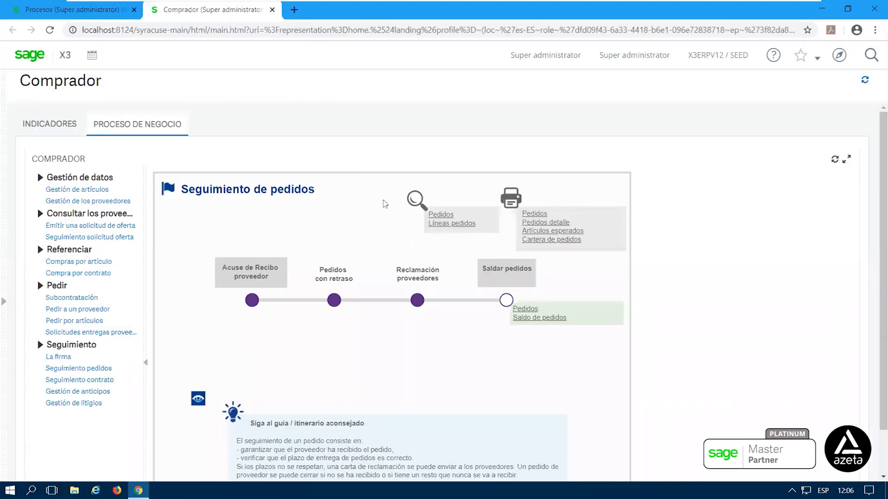
left_click(78, 310)
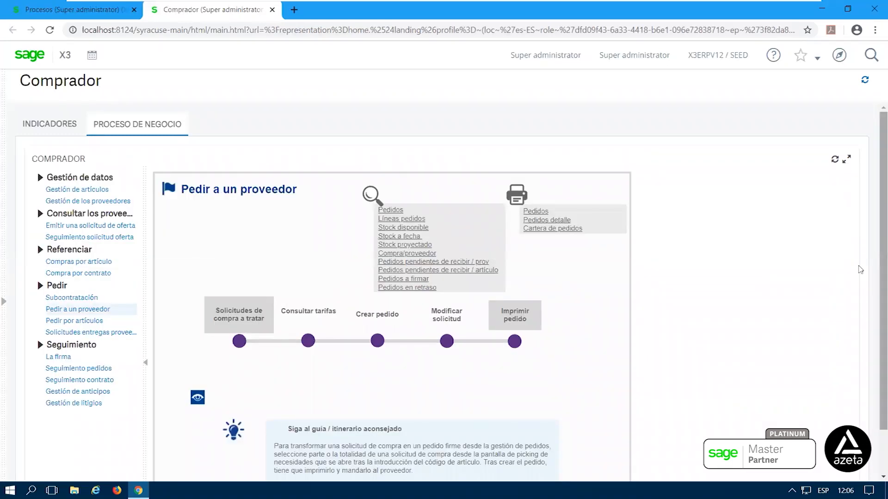
scroll(254, 255, "down", 1)
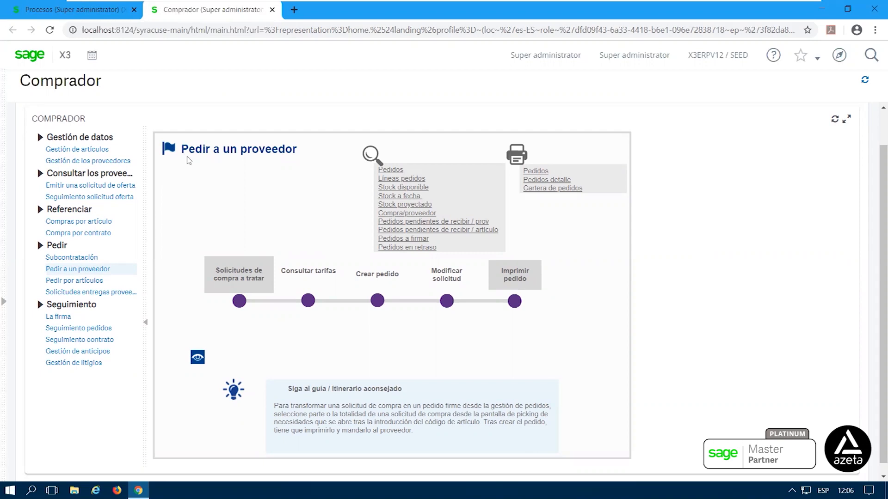
Copy the diagram title "Pedir a un proveedor" from the Comprador page.
triple_click(230, 154)
left_click(249, 181)
triple_click(241, 154)
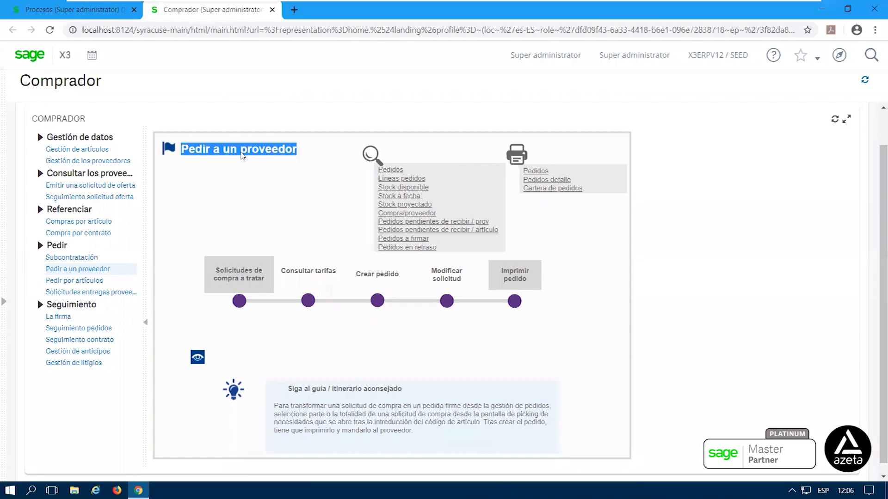
left_click(39, 8)
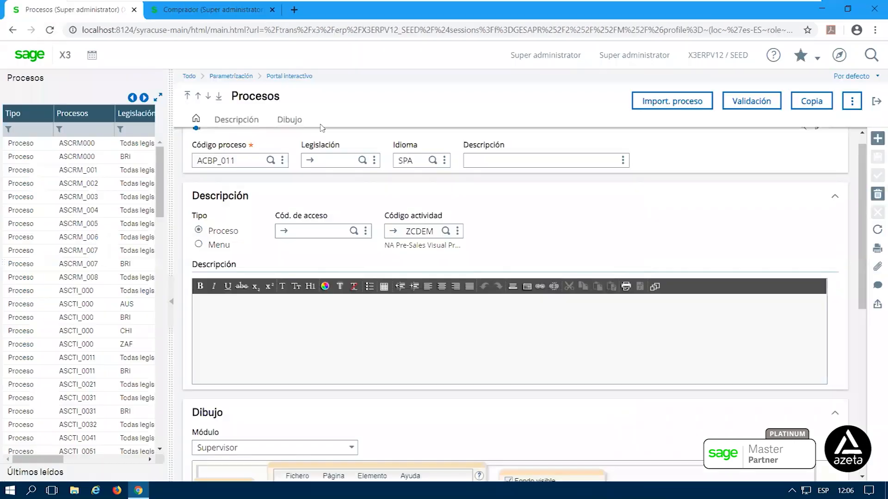
left_click(210, 11)
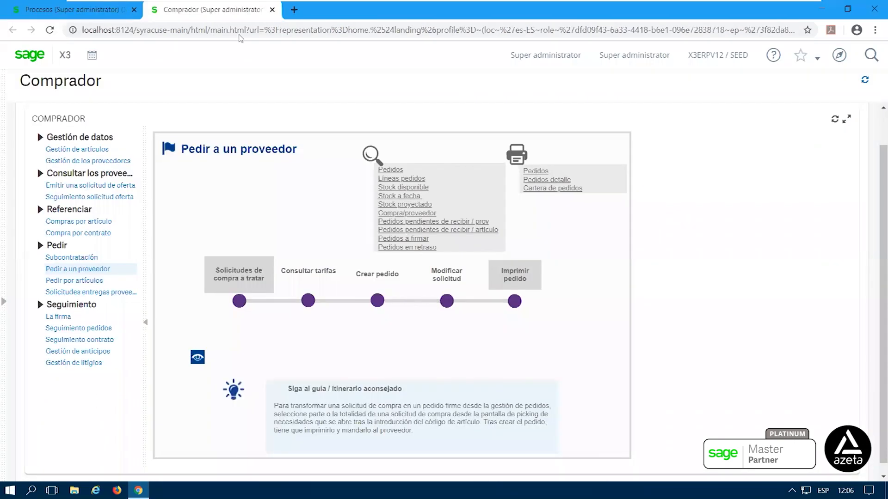
left_click_drag(182, 154, 292, 156)
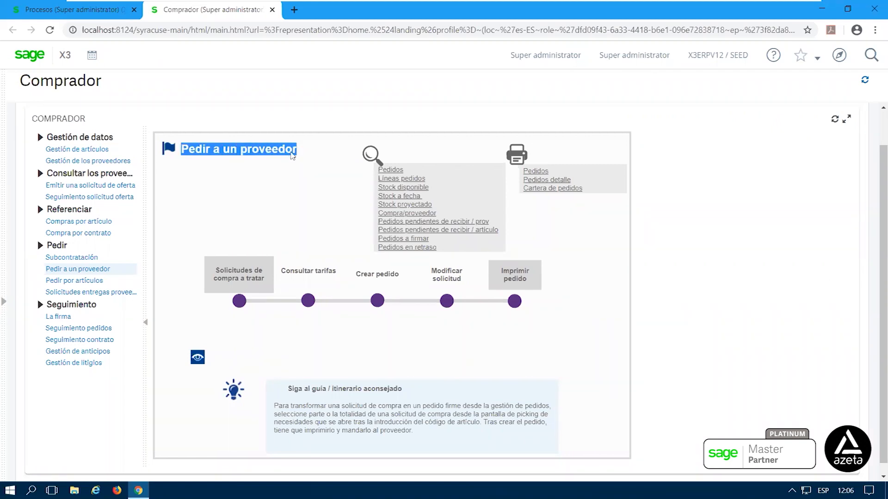
right_click(241, 158)
left_click(275, 164)
Widen the Procesos list and filter its descriptions by the copied text "Pedir a un proveedor".
left_click(66, 12)
left_click_drag(209, 134, 281, 132)
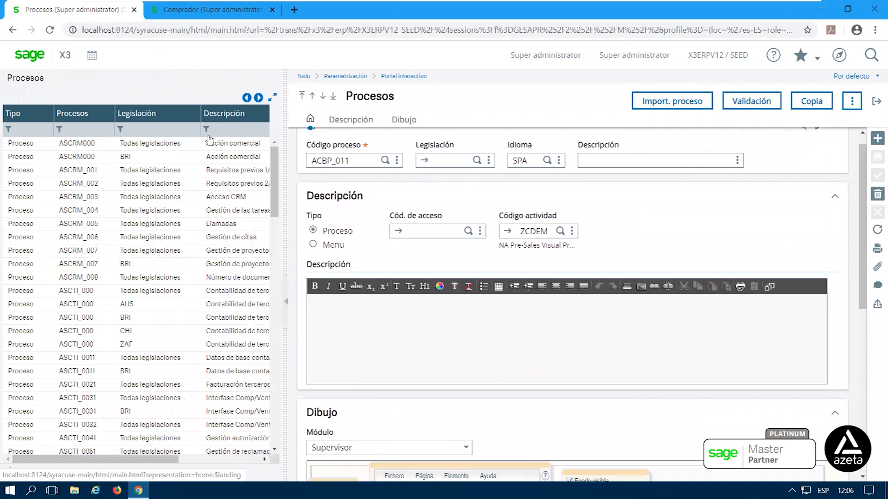
left_click(225, 130)
right_click(224, 134)
left_click(228, 198)
key("Return")
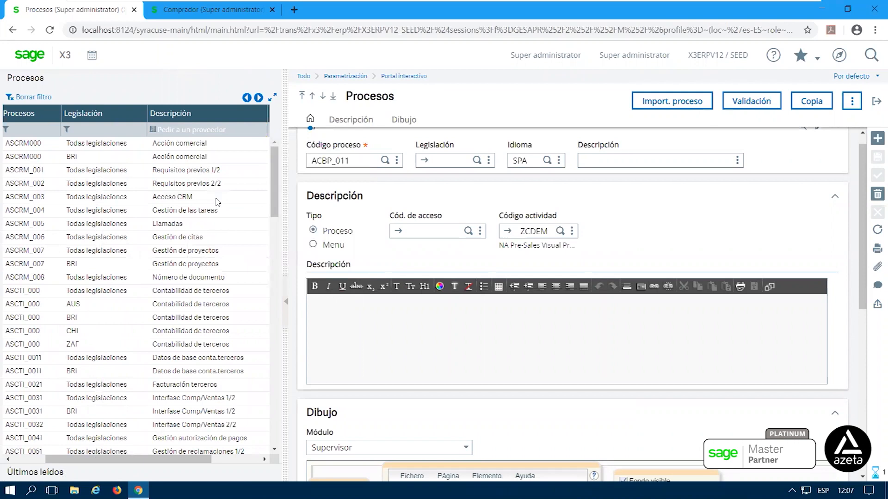
left_click_drag(214, 459, 175, 460)
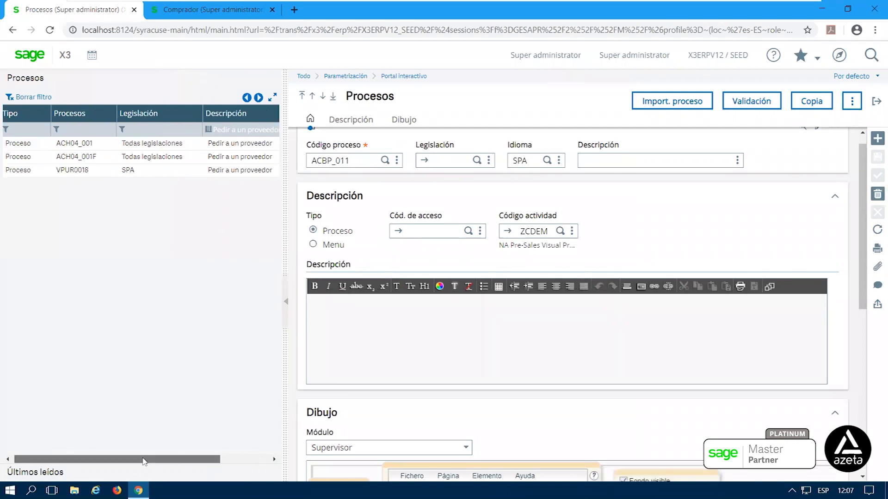
Open process ACH04_001 at its Dibujo section and hide the process list to widen the drawing area.
left_click_drag(286, 215, 153, 215)
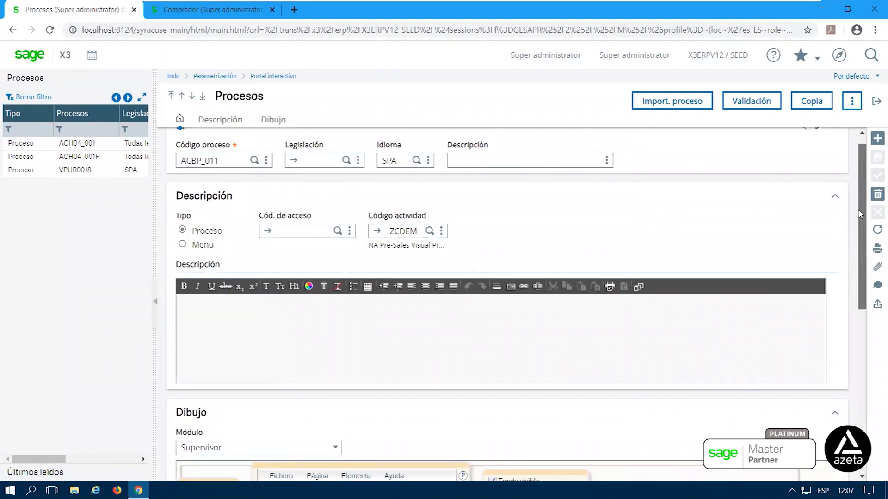
scroll(860, 210, "down", 2)
left_click(84, 146)
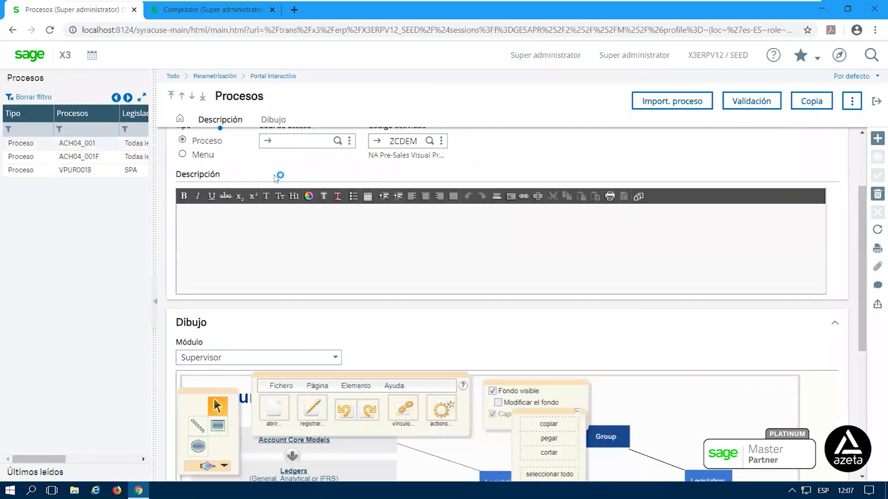
scroll(860, 271, "down", 5)
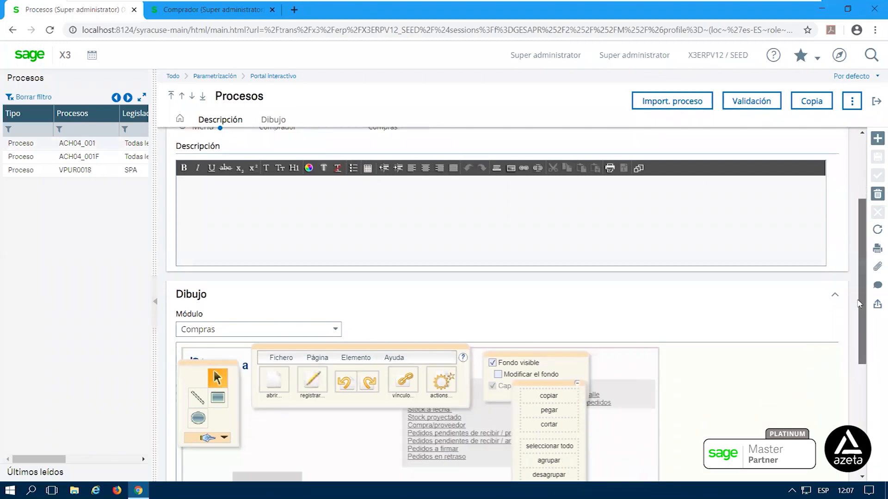
left_click_drag(848, 357, 847, 347)
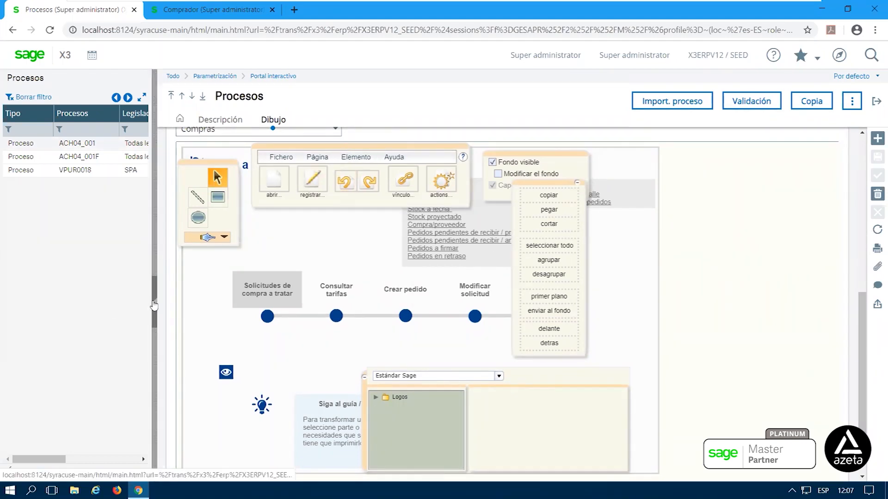
left_click(155, 304)
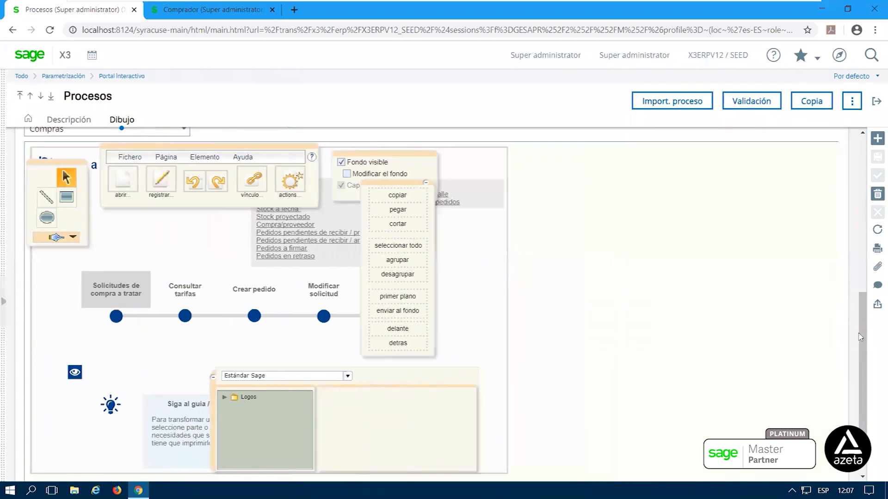
Move the menu, background, arrangement, drawing tool and image library palettes off the diagram into the empty area beside it.
mouse_move(861, 330)
left_mouse_down()
mouse_move(861, 270)
mouse_move(859, 316)
left_mouse_up()
left_click(223, 176)
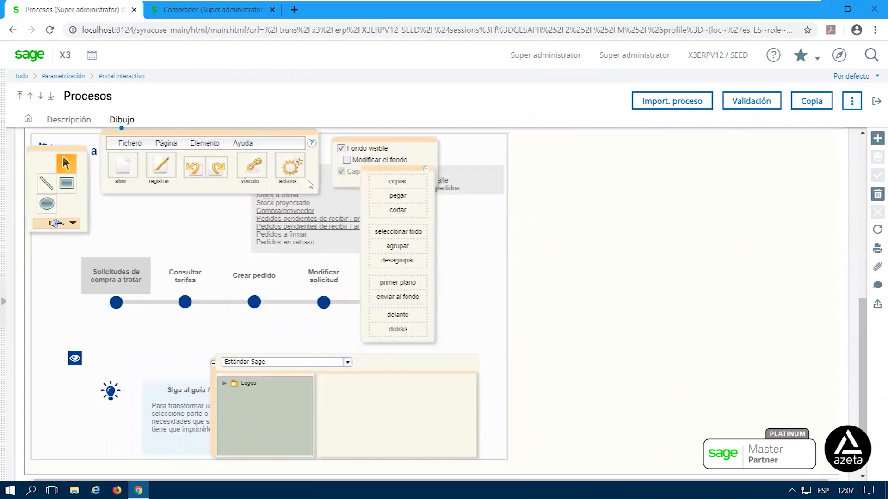
mouse_move(235, 136)
left_mouse_down()
mouse_move(462, 154)
mouse_move(622, 150)
mouse_move(650, 138)
left_mouse_up()
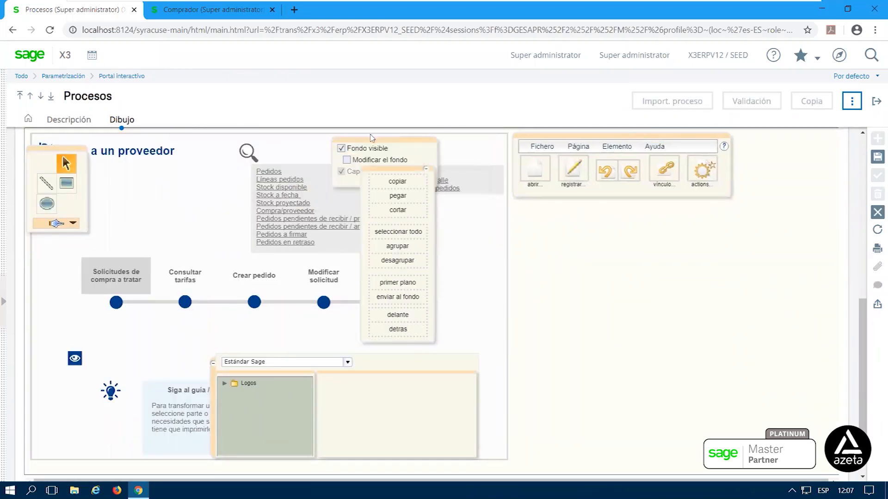
mouse_move(372, 144)
left_mouse_down()
mouse_move(765, 144)
mouse_move(774, 202)
mouse_move(542, 215)
left_mouse_up()
left_click_drag(392, 174, 796, 143)
mouse_move(44, 153)
left_mouse_down()
mouse_move(686, 212)
mouse_move(666, 215)
left_mouse_up()
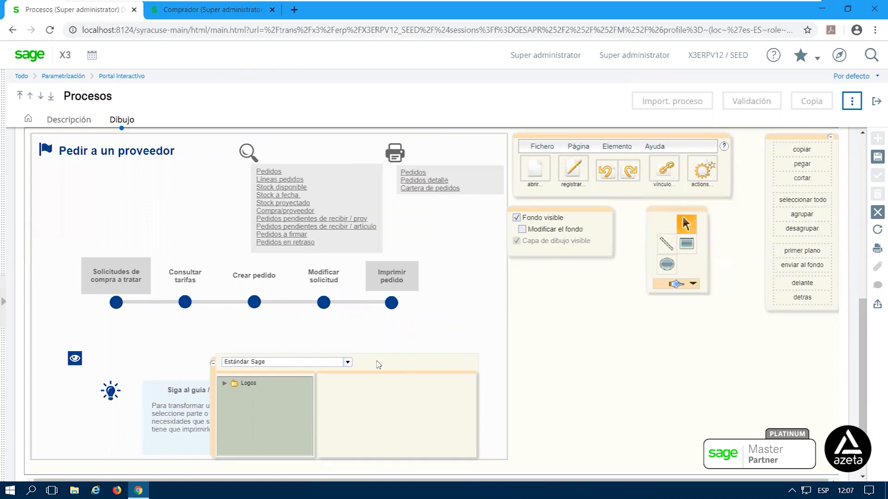
left_click_drag(378, 365, 702, 342)
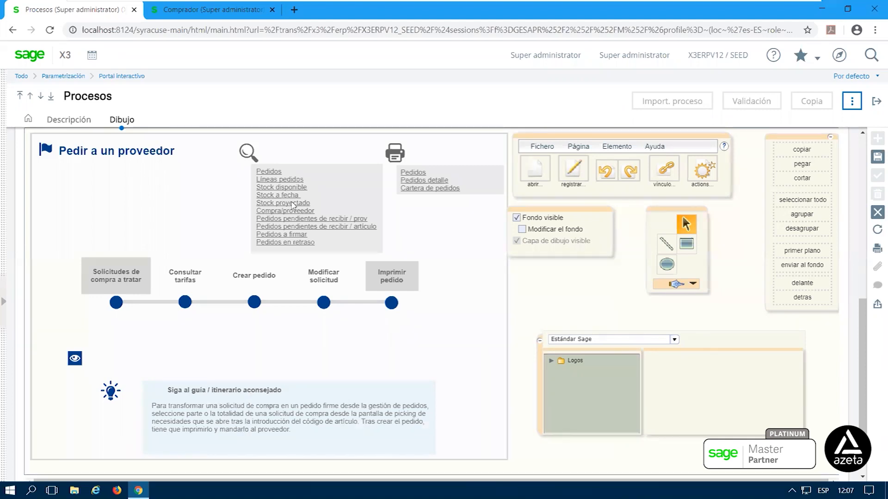
Select the magnifier, the printer icon and the Crear pedido, Modificar solicitud and Imprimir pedido circles in turn to inspect them as separate elements.
left_click(248, 158)
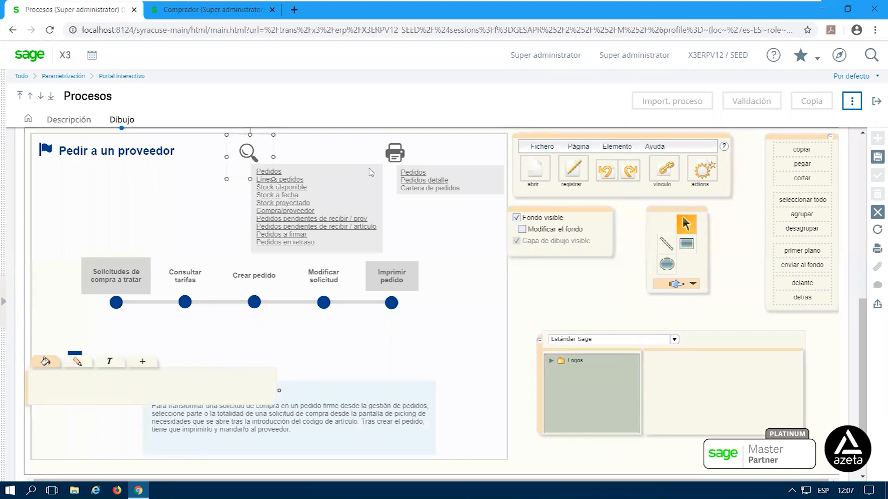
left_click(394, 154)
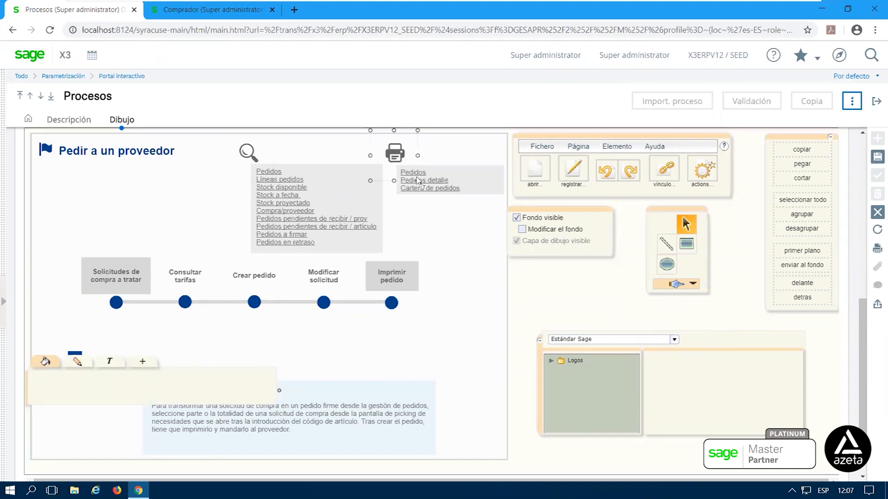
left_click(254, 303)
left_click(323, 302)
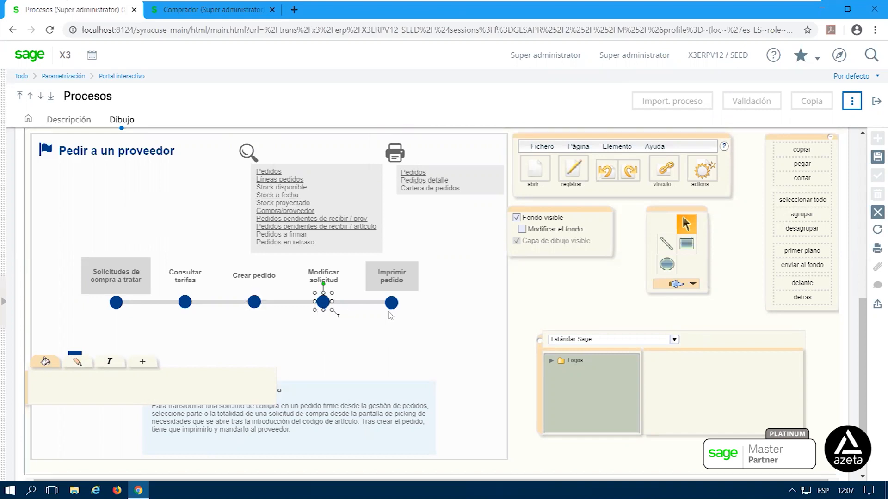
left_click(391, 303)
Try moving the Solicitudes de compra a tratar circle below the process line, nudging it upward and repositioning it near the line's start.
left_click_drag(118, 308, 266, 344)
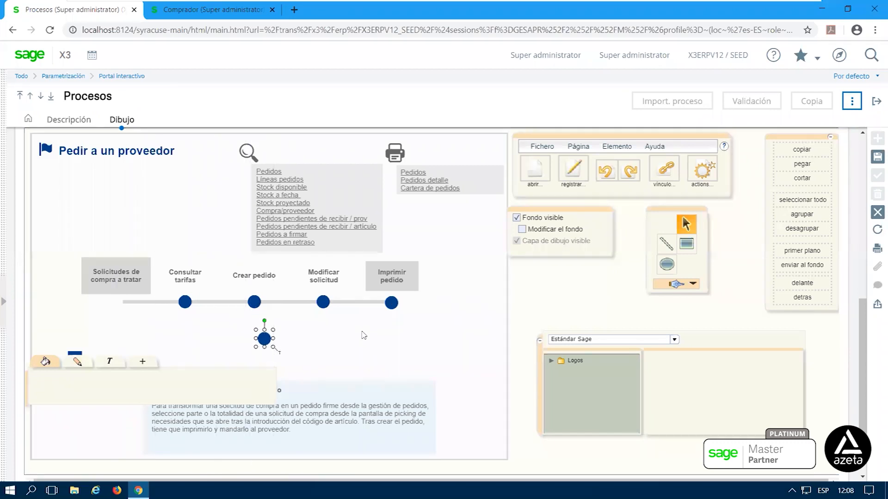
key("Up")
key("Up")
key("Up")
key("Up")
key("Up")
key("Up")
key("Up")
key("Up")
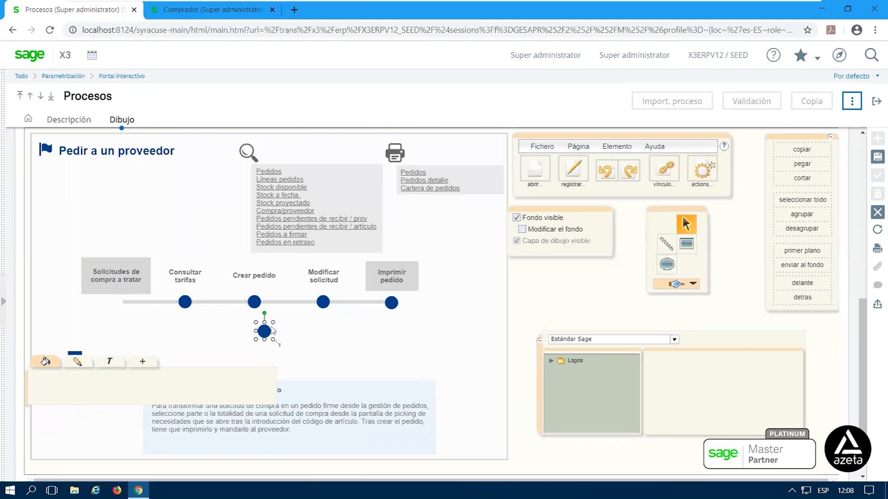
left_click_drag(265, 332, 133, 321)
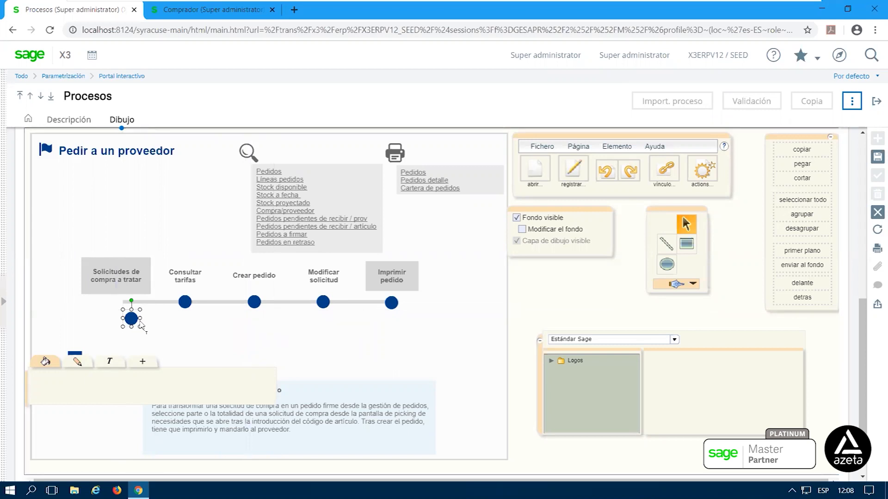
Undo all moves of the Solicitudes de compra a tratar circle and deselect it.
key("ctrl+z")
key("ctrl+z")
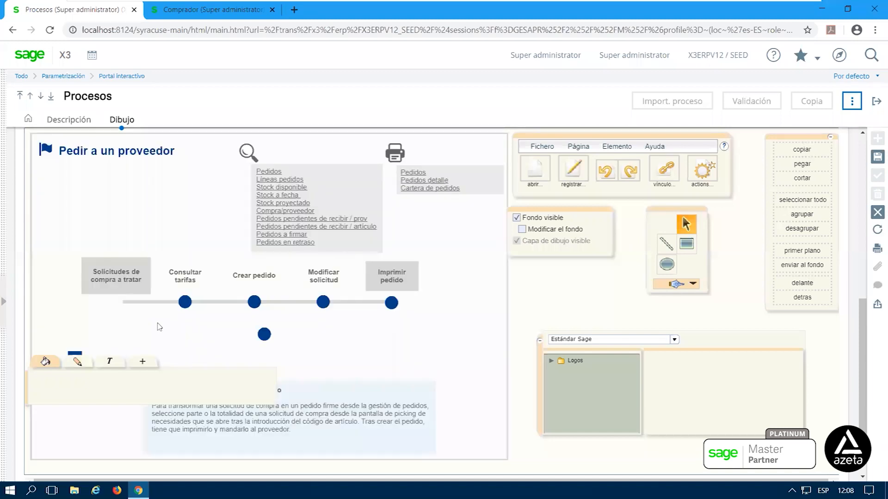
key("ctrl+z")
key("ctrl+z")
left_click(199, 342)
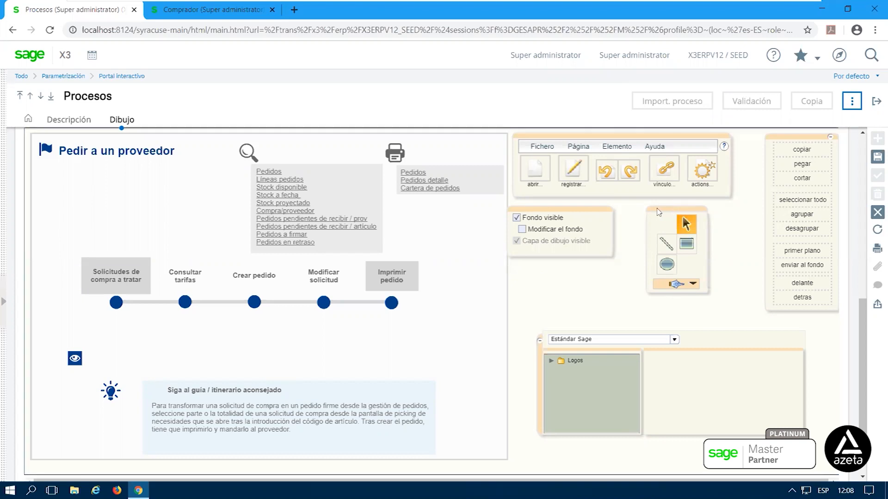
Draw a rectangle below the Consultar tarifas circle and move the formatting palette clear of it.
left_click_drag(676, 213, 658, 212)
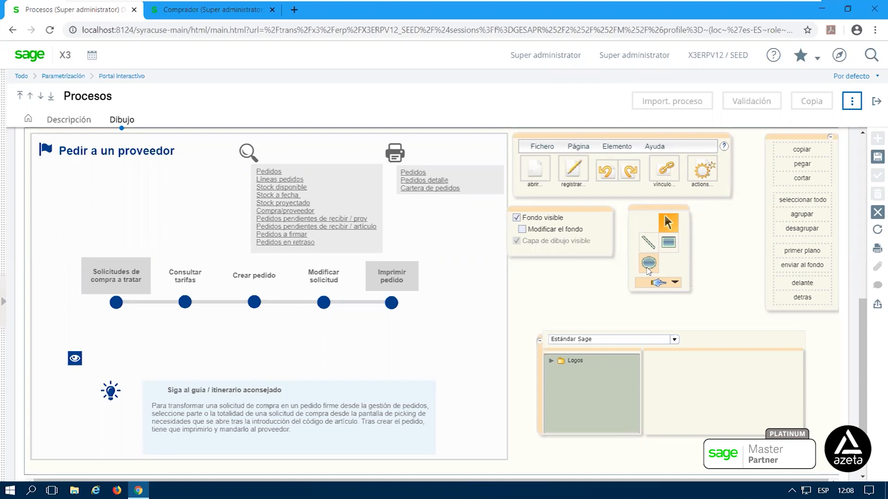
left_click(668, 243)
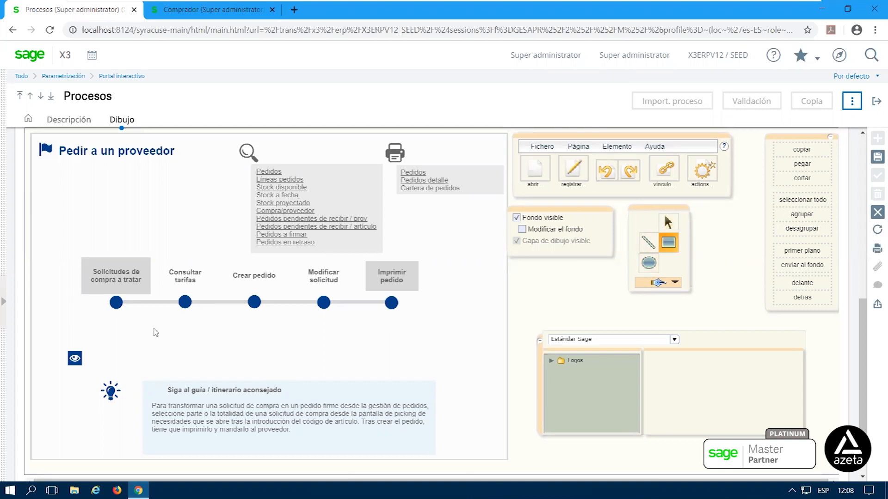
mouse_move(153, 325)
left_mouse_down()
mouse_move(177, 344)
mouse_move(242, 357)
left_mouse_up()
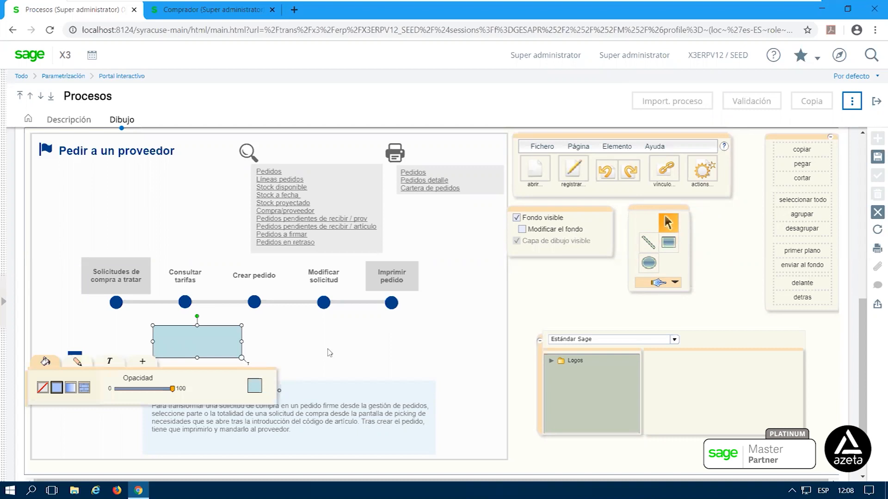
left_click_drag(181, 374, 194, 436)
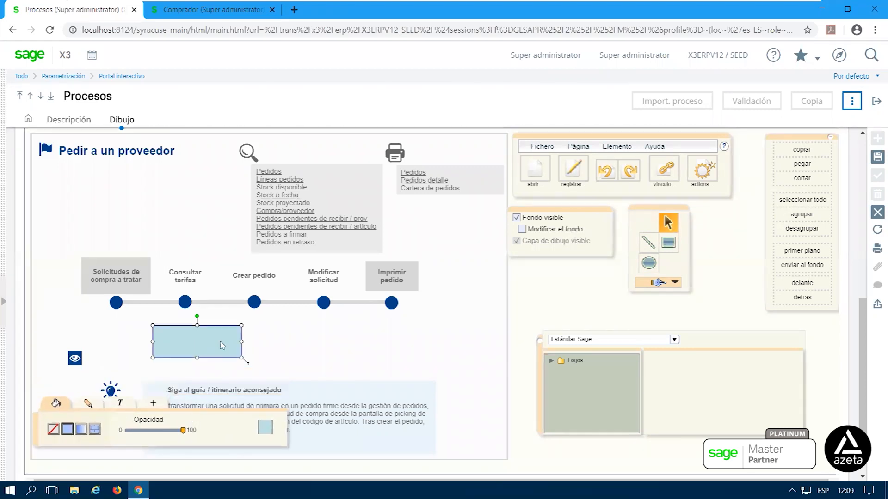
Reposition the rectangle beneath the Crear pedido circle and widen it until it reaches under the Modificar solicitud circle.
left_click_drag(193, 341, 278, 360)
mouse_move(249, 317)
left_mouse_down()
mouse_move(274, 332)
mouse_move(250, 317)
left_mouse_up()
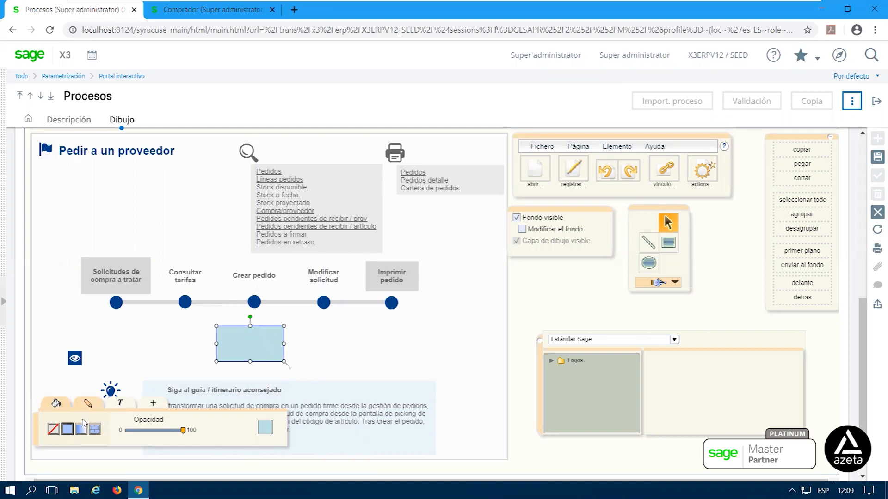
mouse_move(183, 430)
left_mouse_down()
mouse_move(144, 435)
mouse_move(194, 435)
left_mouse_up()
left_click(93, 405)
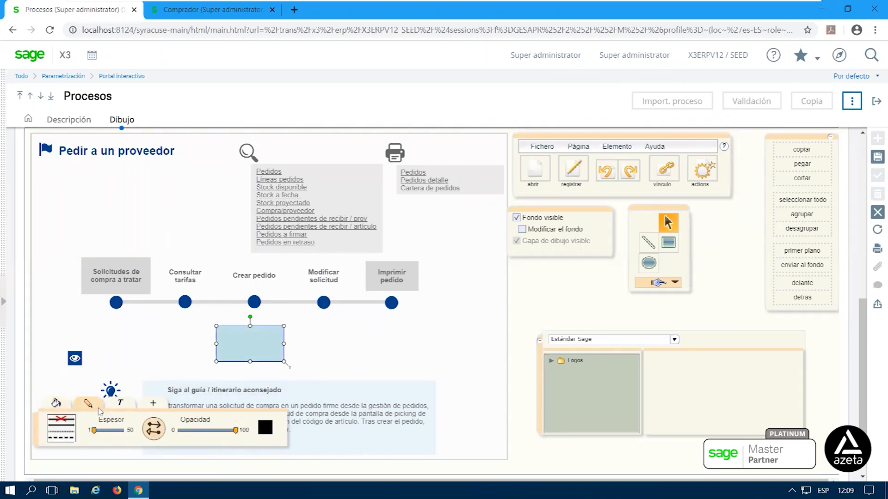
mouse_move(94, 431)
mouse_move(93, 432)
left_mouse_down()
mouse_move(101, 433)
mouse_move(92, 434)
left_mouse_up()
left_click_drag(285, 344, 321, 344)
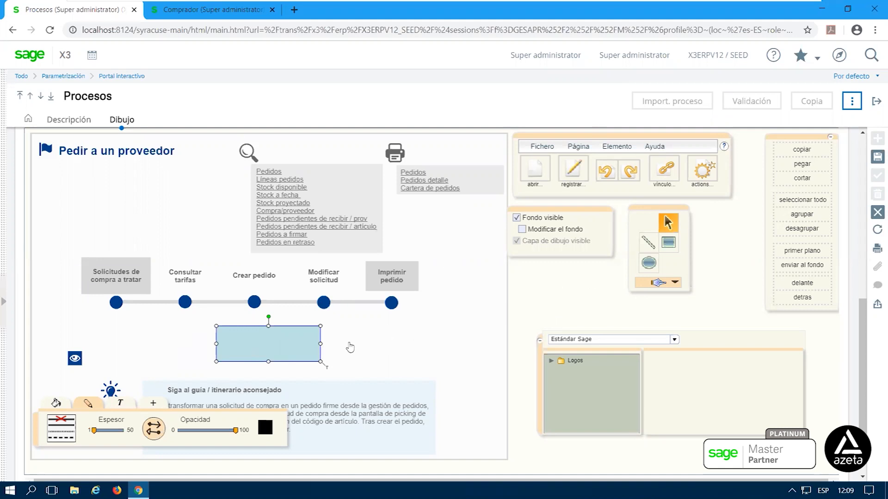
left_click_drag(256, 345, 249, 308)
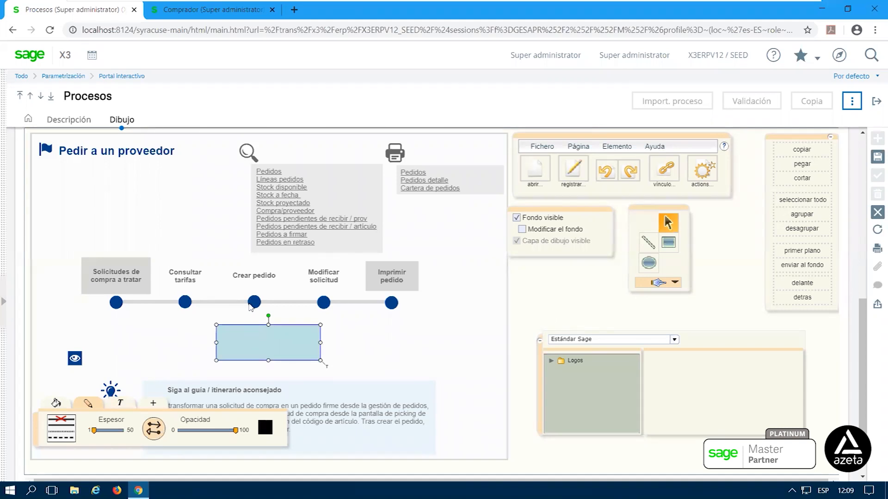
Add the text "Hola mundo !!!" inside the new rectangle.
left_click(250, 307)
left_click(114, 307)
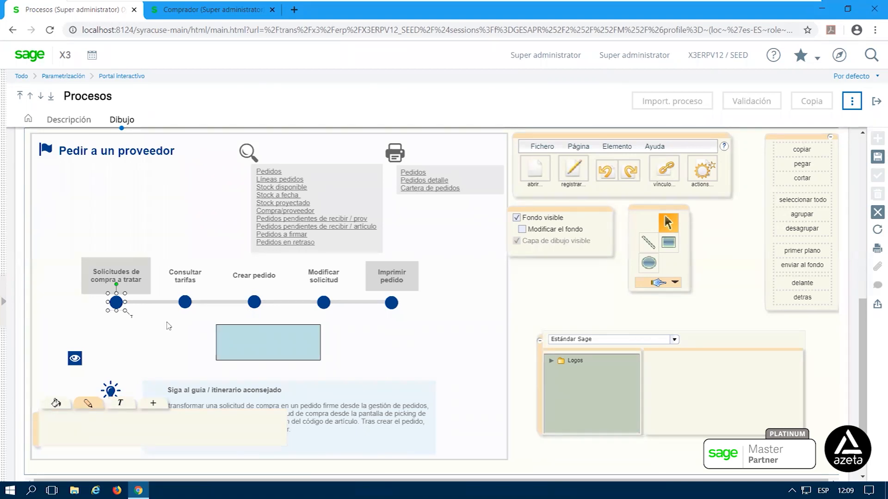
left_click(256, 345)
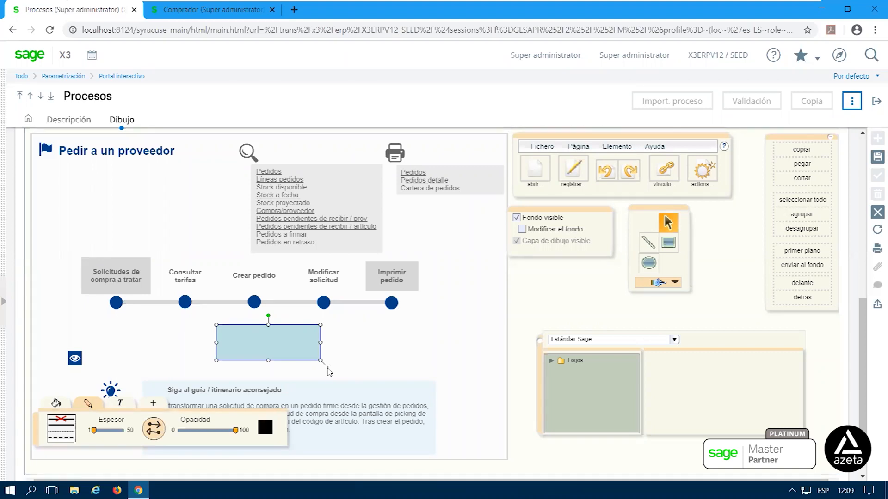
double_click(326, 366)
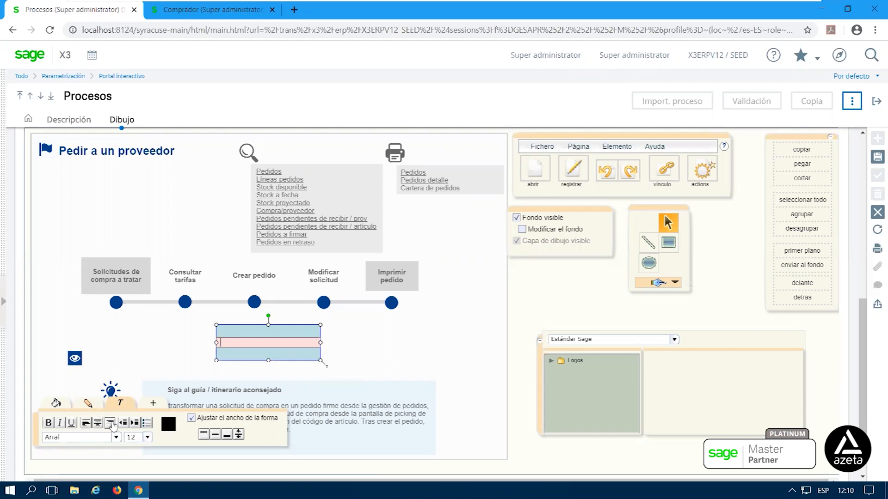
type("Hola mundo !!!")
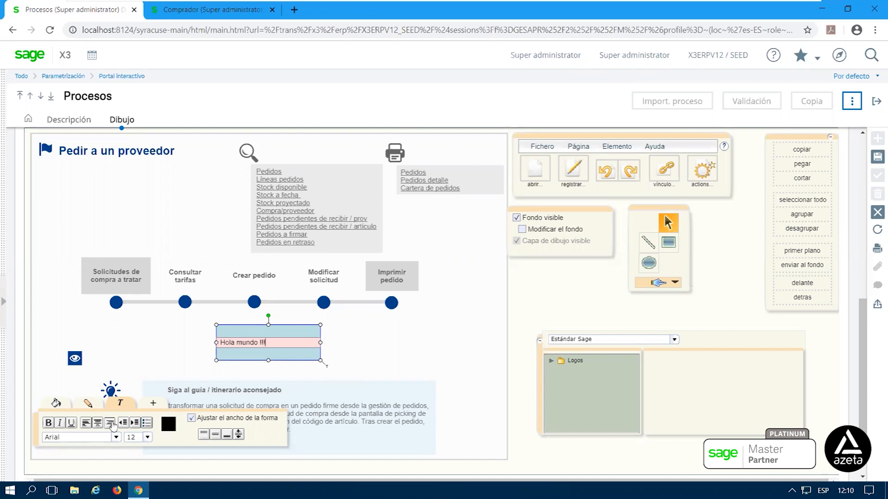
Format the rectangle's entire text as centred, bold and size 16.
key("ctrl+a")
left_click(97, 423)
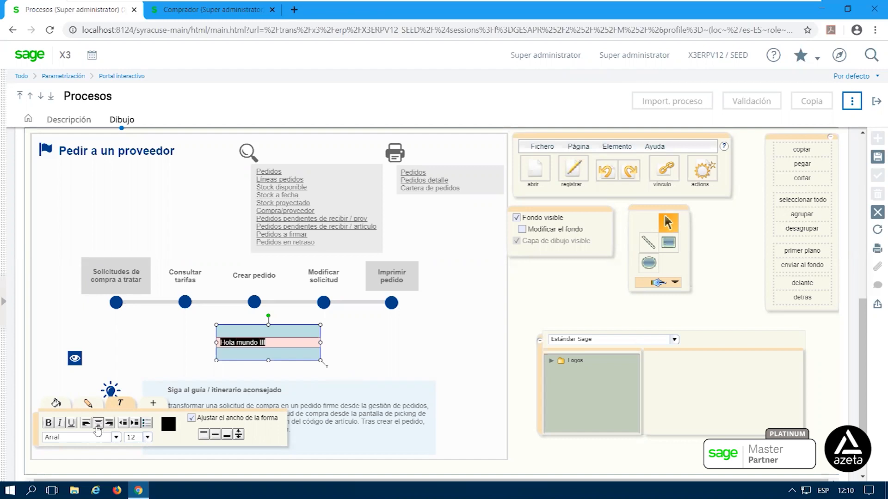
left_click(48, 423)
left_click(147, 437)
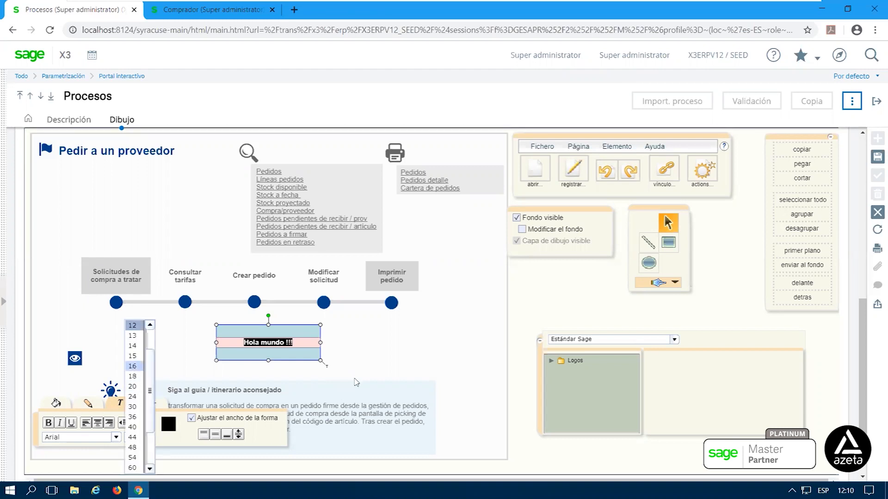
key("Return")
left_click(361, 378)
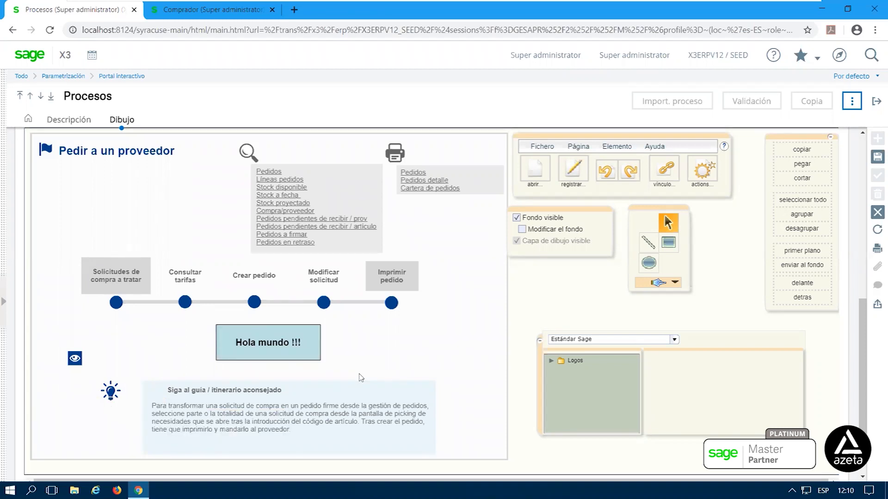
Move the "Hola mundo !!!" rectangle beneath the Modificar solicitud circle and deselect it.
left_click(280, 329)
left_click_drag(281, 329, 472, 366)
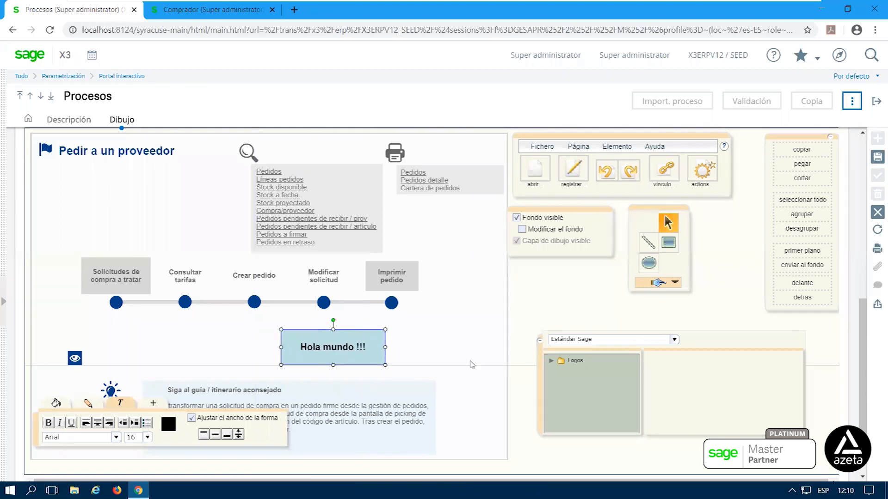
left_click(448, 329)
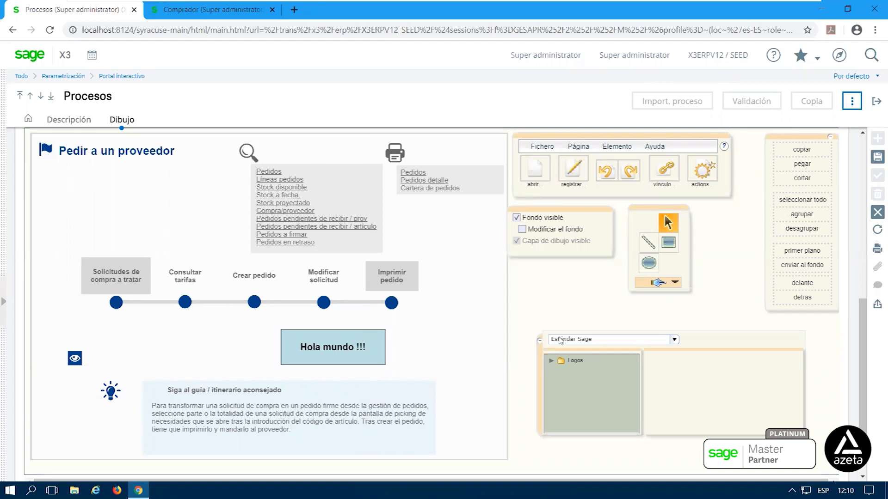
Insert the grey cloud icon from the Estándar Sage library's Sage Assets 2017 Brands folder below the diagram title.
left_click(579, 340)
left_click(579, 340)
left_click(579, 339)
left_click(574, 350)
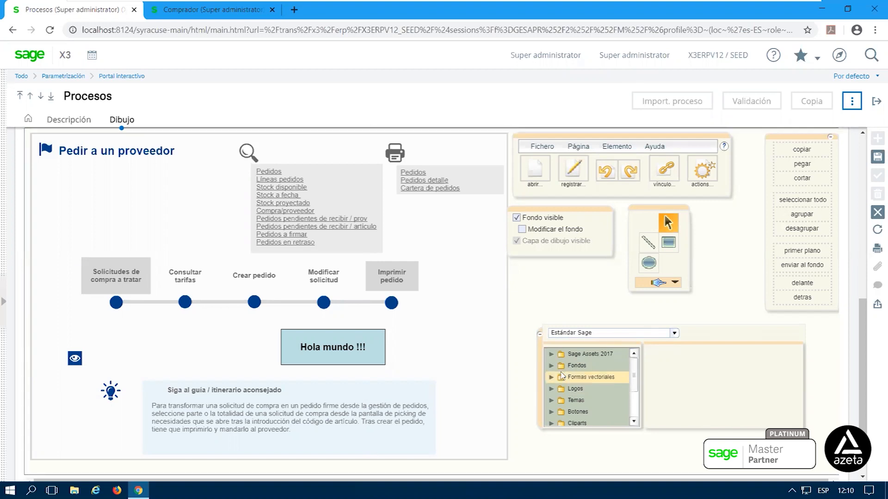
left_click(551, 354)
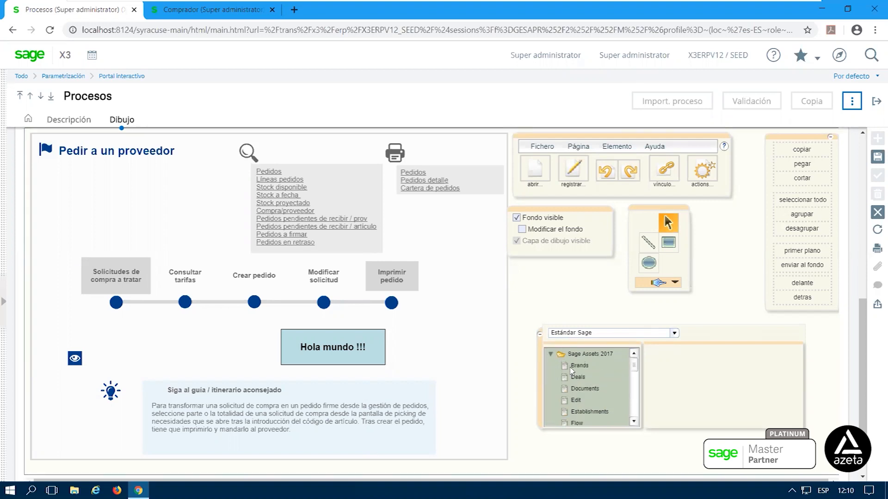
left_click(579, 365)
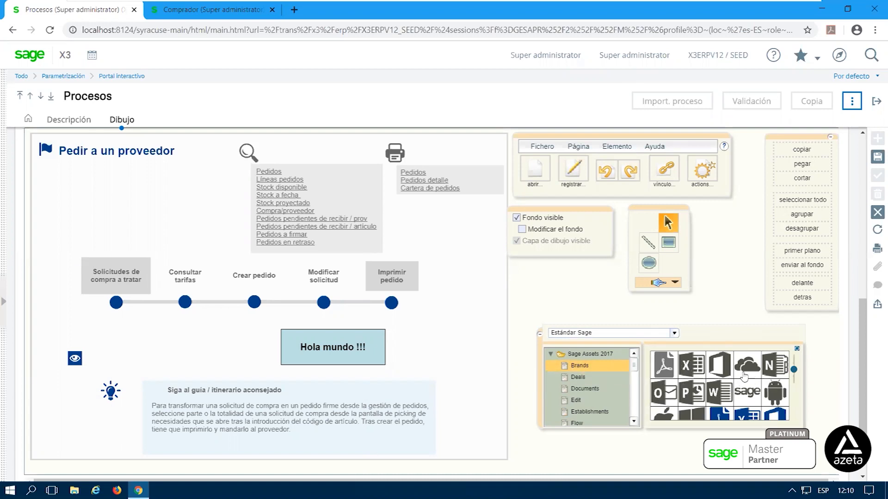
left_click_drag(747, 372, 157, 206)
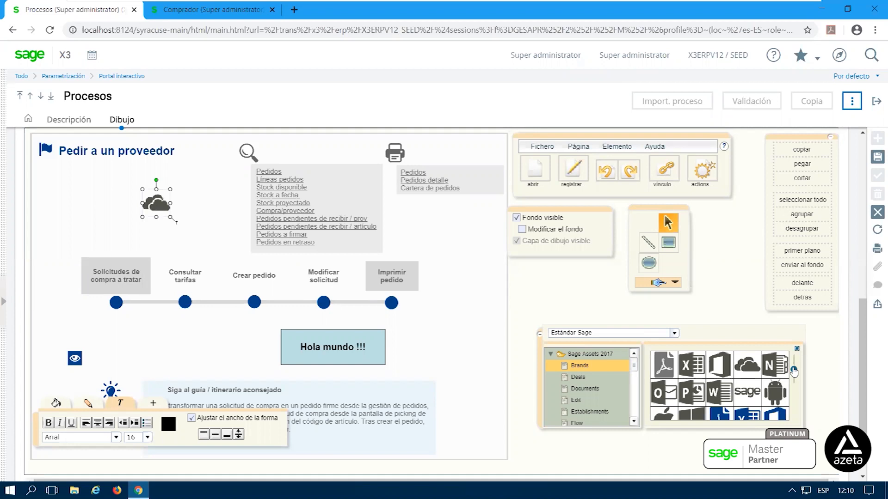
Expand the Brands image gallery and place the blue cloud icon beside the grey cloud, above Solicitudes de compra a tratar.
left_click(796, 350)
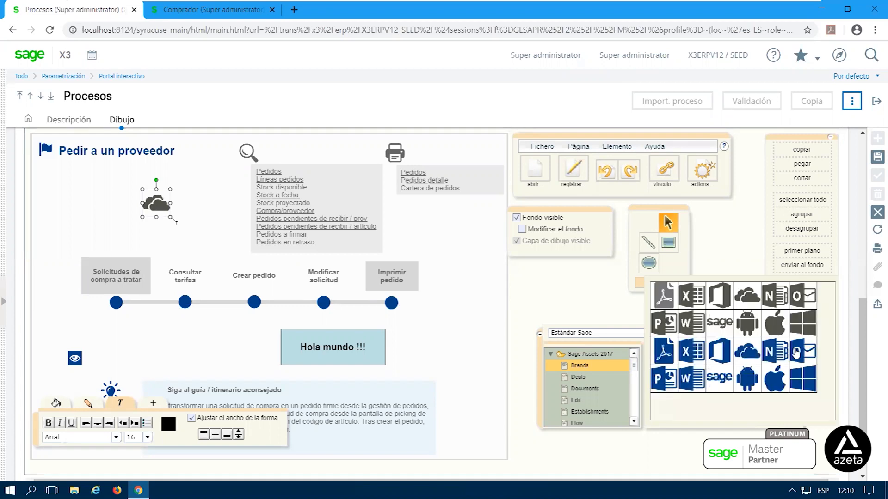
left_click(750, 355)
left_click_drag(349, 306, 110, 220)
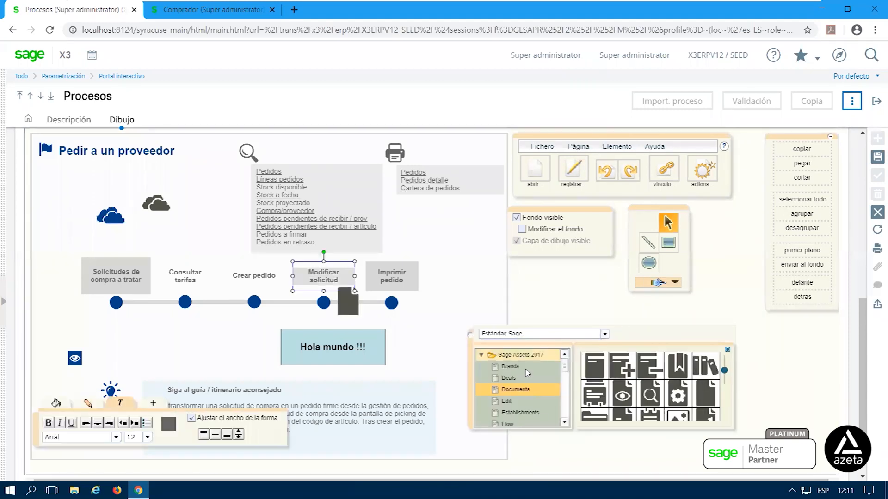
Move the shape library clear of the tool palette and browse its Documents, Edit, Establishments and Flow icon folders.
left_click(514, 389)
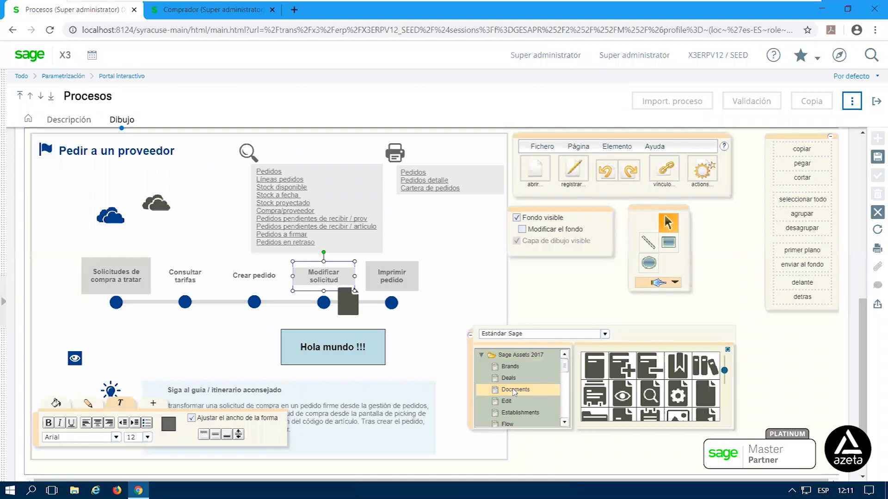
left_click(514, 391)
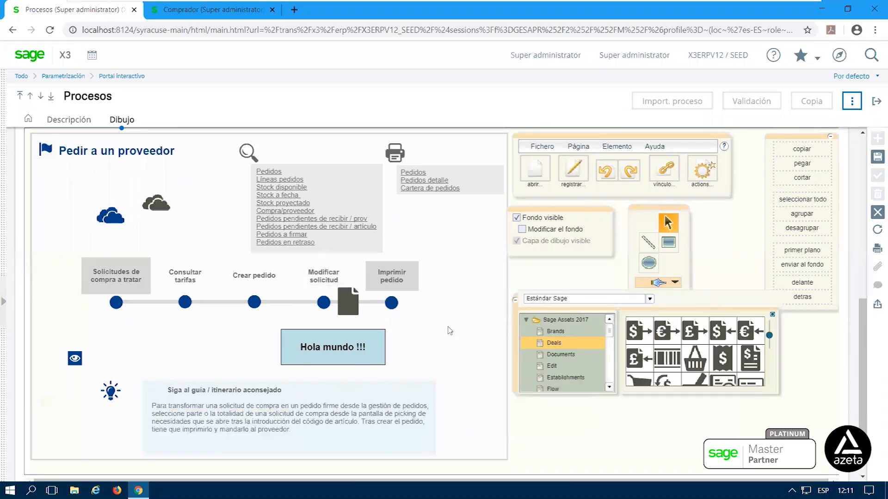
left_click_drag(701, 296, 725, 317)
left_click(594, 376)
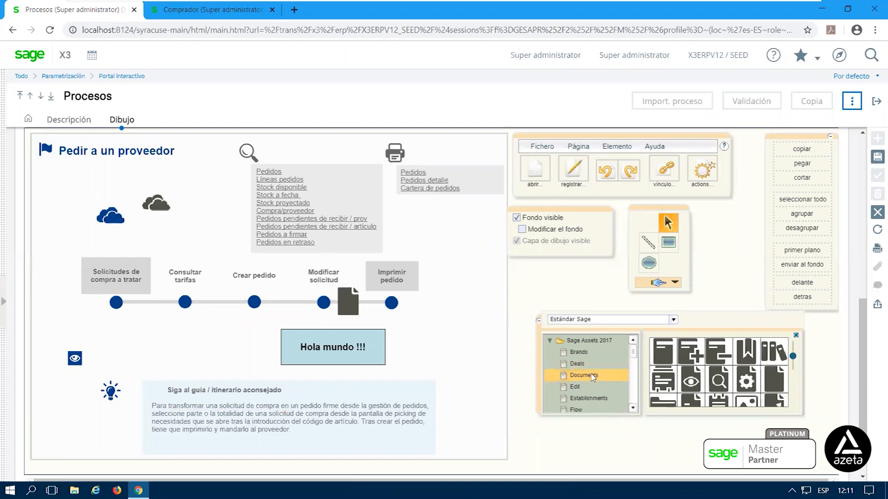
left_click(574, 388)
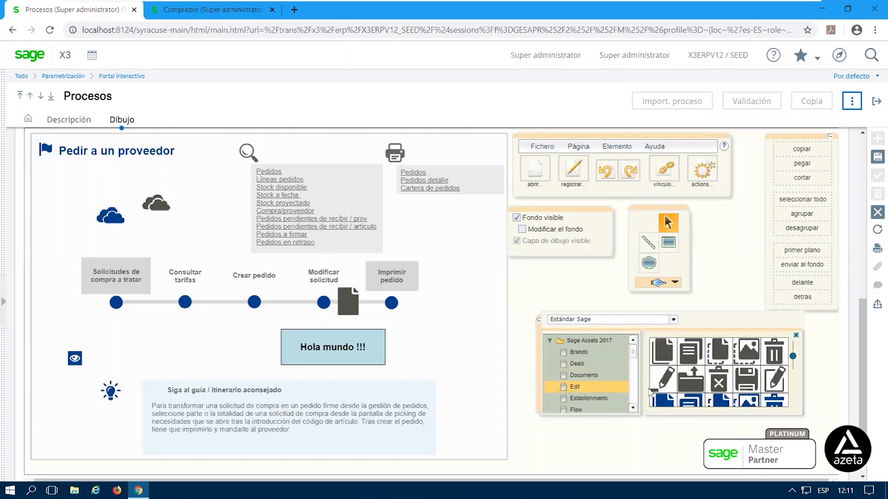
left_click(593, 400)
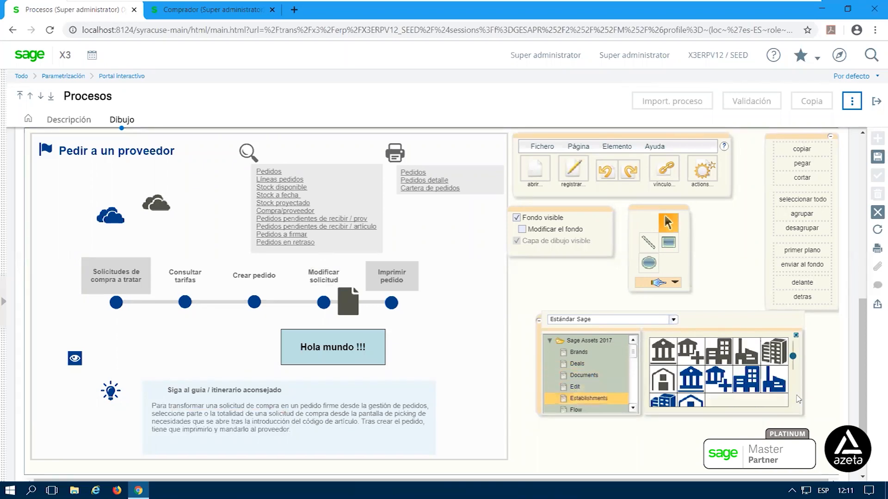
left_click(577, 410)
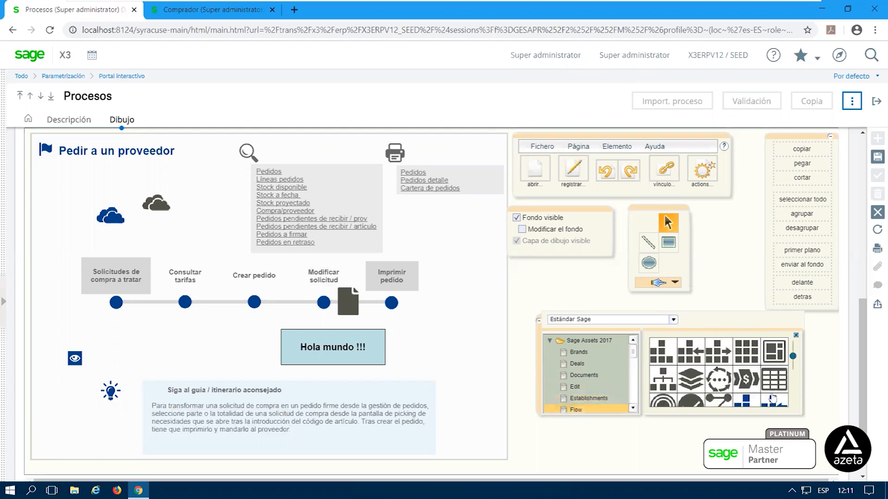
Expand the library's Cliparts folder and view its Esquinas dobladas and Formas 1 galleries.
scroll(630, 403, "down", 10)
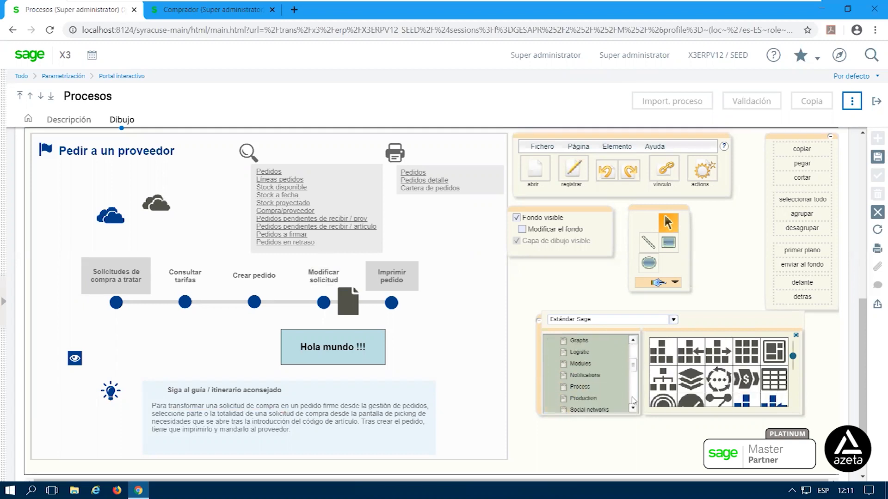
scroll(557, 391, "down", 5)
left_click(550, 377)
left_click(588, 387)
left_click(591, 400)
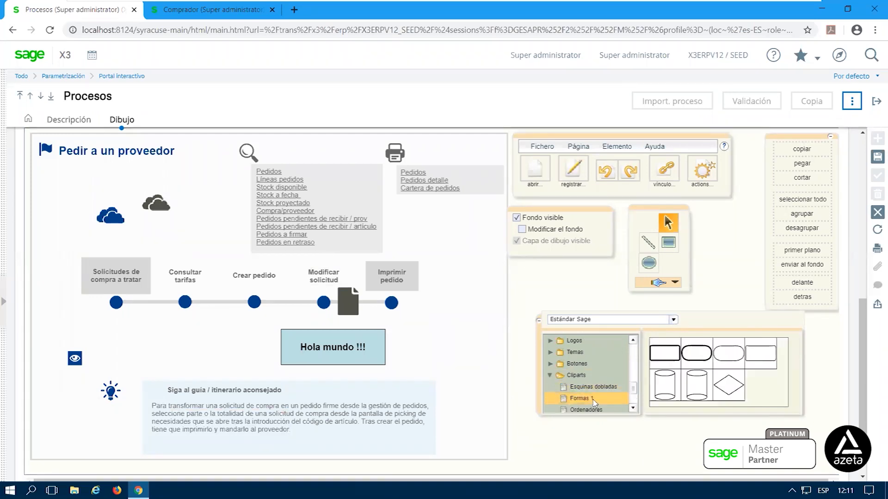
Insert the blue button from the Botones folder's Aqua gallery and place it beneath the Consultar tarifas circle.
left_click(552, 364)
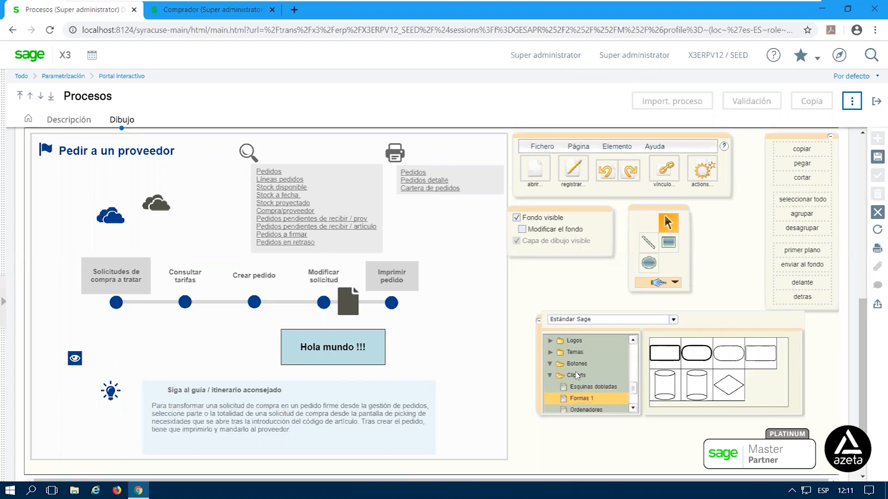
left_click(578, 376)
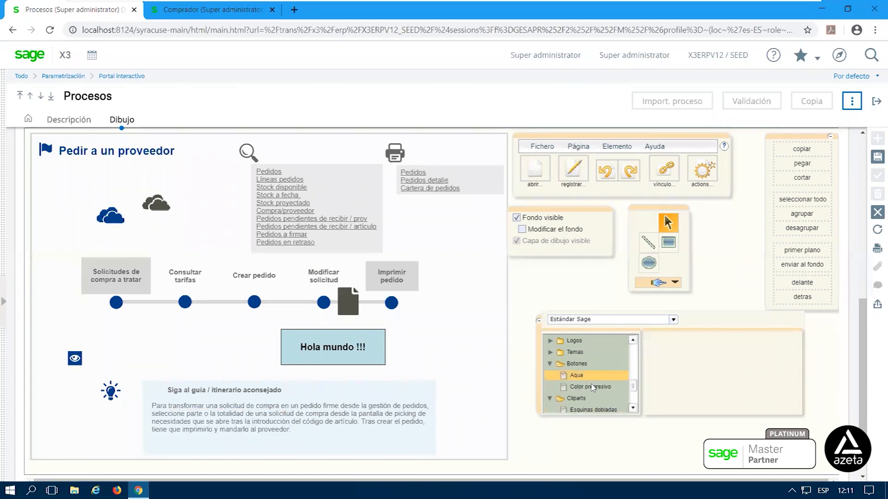
left_click(702, 364)
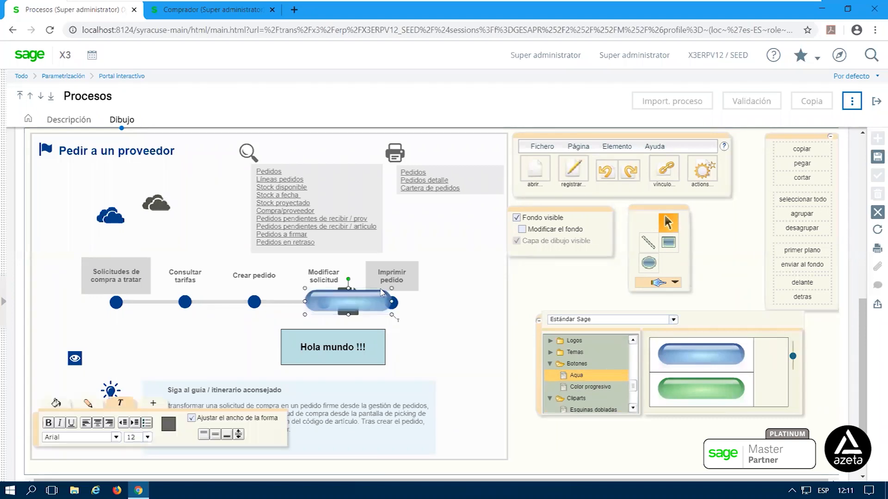
left_click_drag(339, 311, 183, 354)
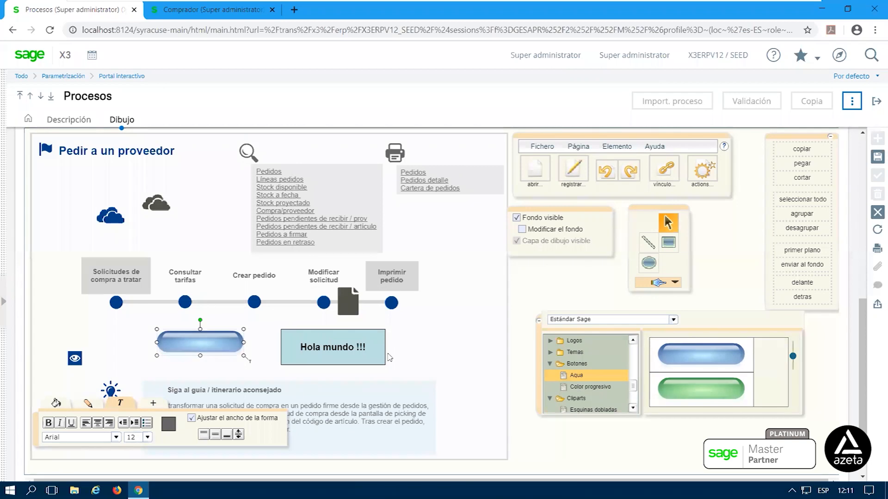
Delete the stacked document icons, the grey and blue clouds, and the blue button from the diagram.
left_click(343, 303)
key("Delete")
left_click(351, 314)
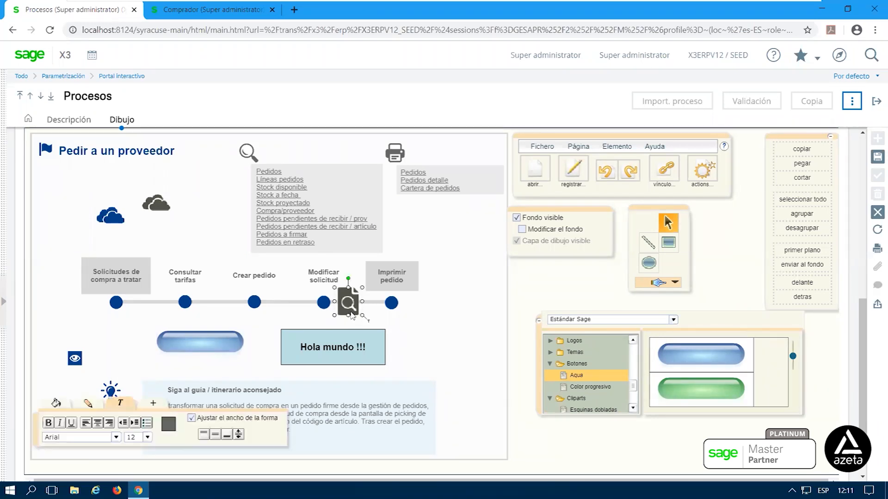
key("Delete")
left_click(155, 202)
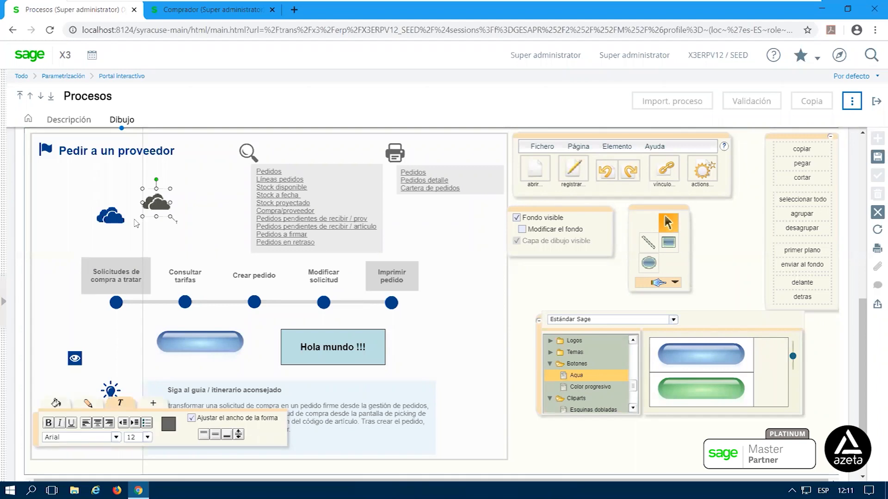
key("Delete")
left_click(112, 222)
key("Delete")
left_click(215, 343)
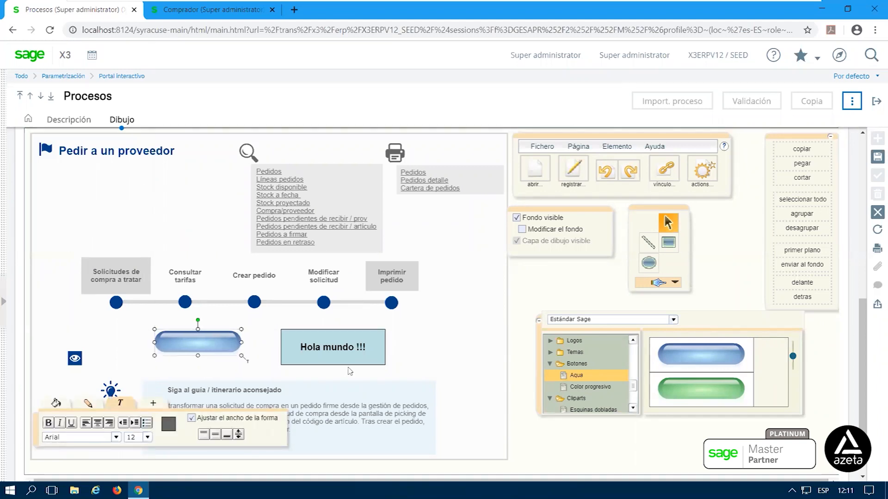
key("Delete")
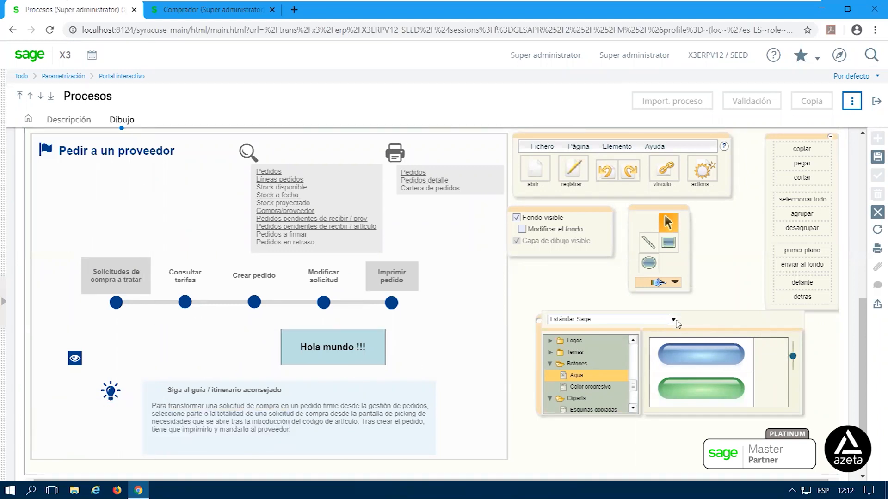
Collapse the Botones and Cliparts folders, return to the Sage Assets 2017 list, and delete the "Hola mundo !!!" rectangle.
left_click(549, 364)
left_click(549, 375)
left_click_drag(633, 397, 639, 352)
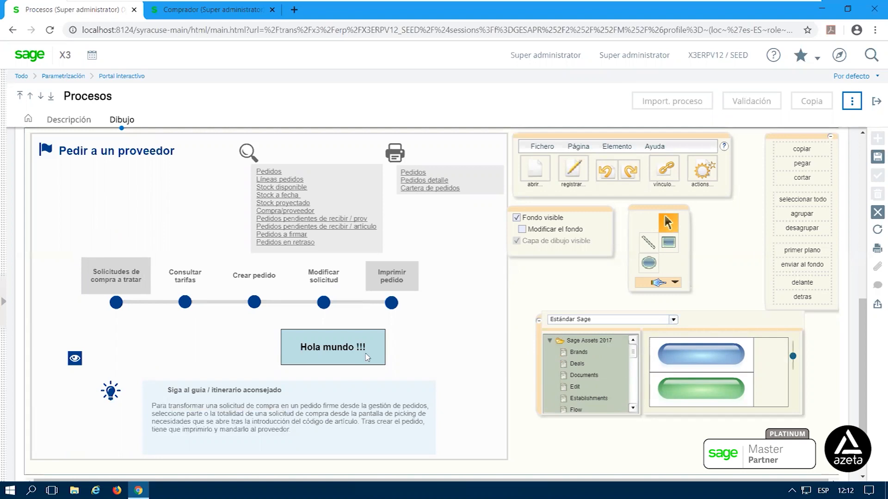
left_click(334, 331)
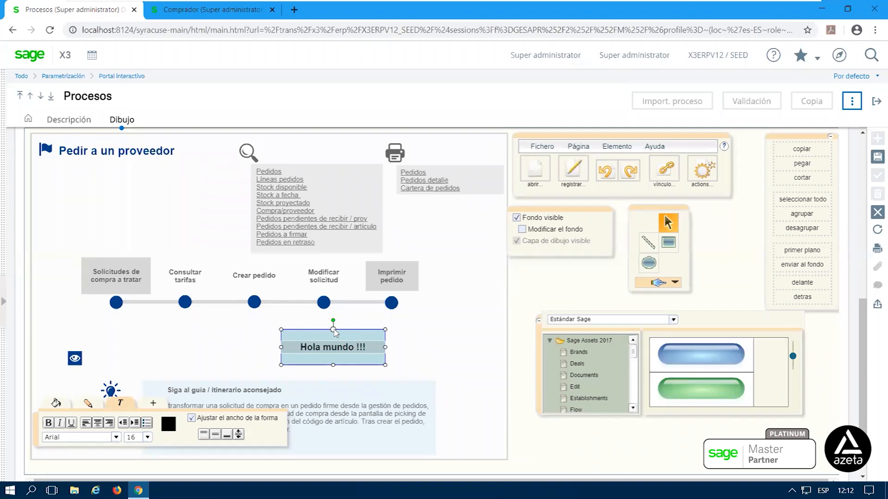
key("Delete")
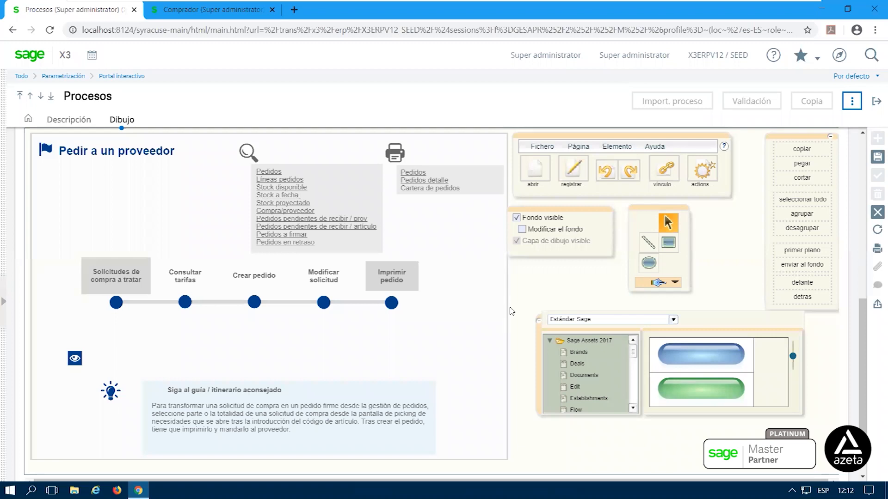
Insert the grey ID card icon from the Modules folder below the diagram title, above Solicitudes de compra a tratar.
left_click(593, 411)
left_click(632, 408)
left_click(632, 409)
left_click(602, 410)
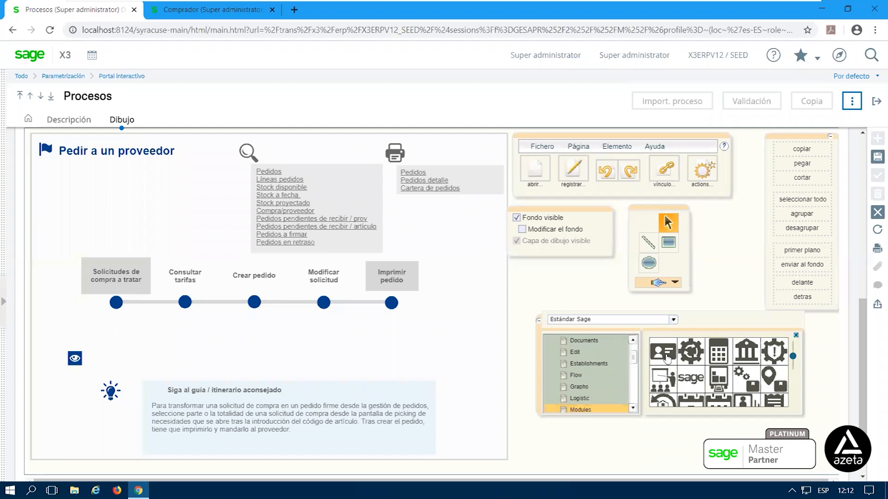
left_click_drag(667, 359, 118, 202)
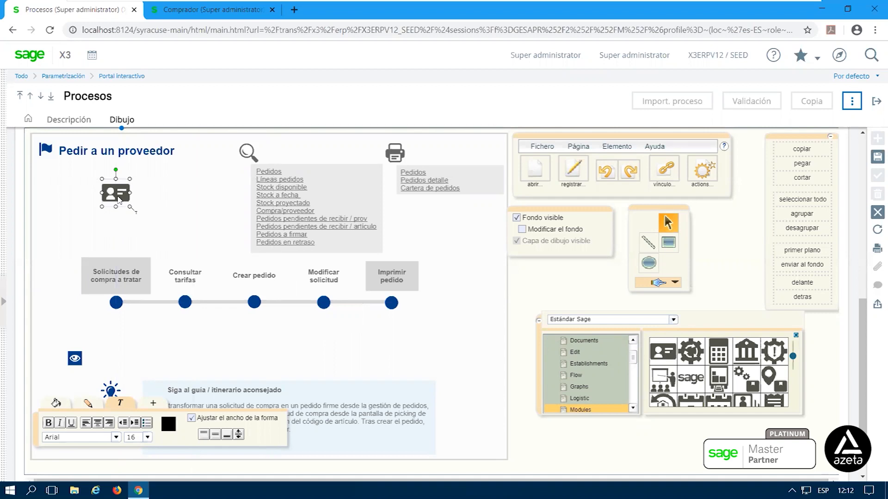
left_click(149, 221)
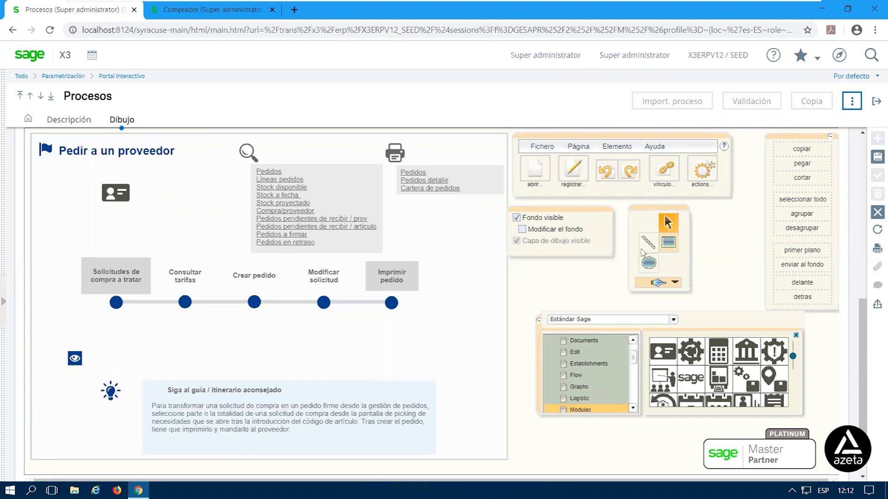
Draw a small rectangle directly beneath the ID card icon and remove its fill.
left_click(668, 243)
left_click_drag(86, 206, 153, 222)
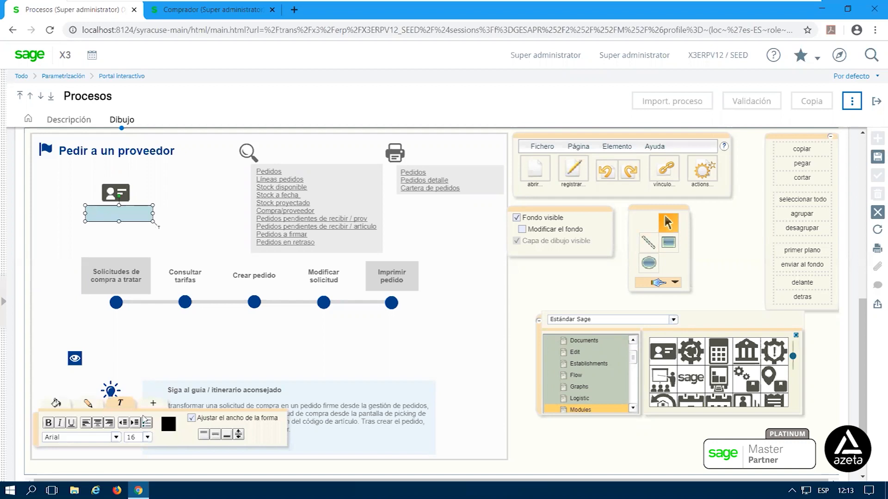
left_click(60, 408)
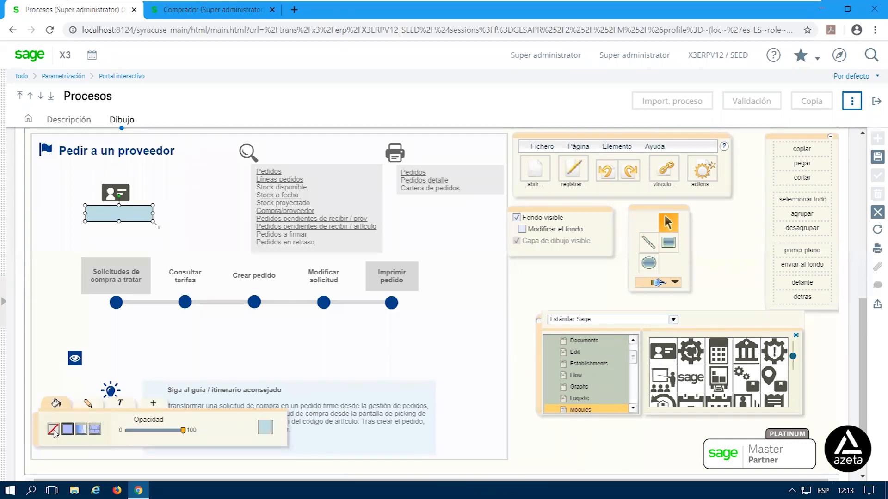
left_click(54, 431)
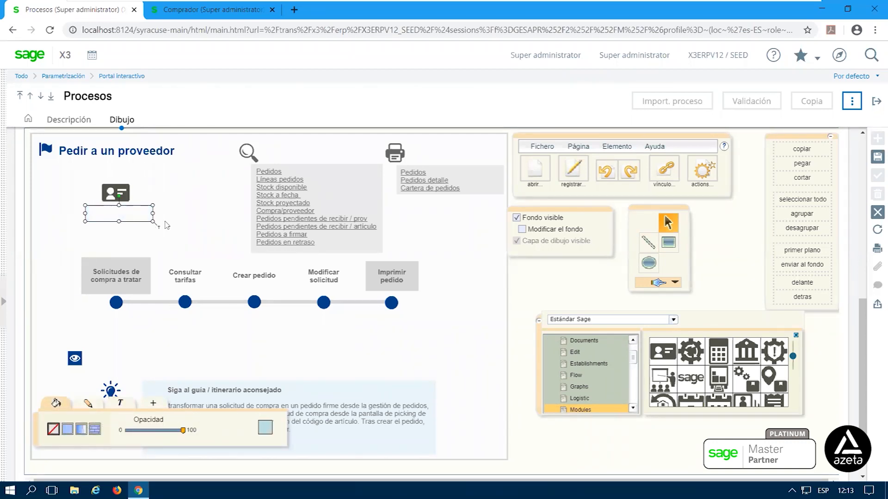
Enter "Proveedor" in the unfilled rectangle, centre the text and set its font size to 12.
key("F2")
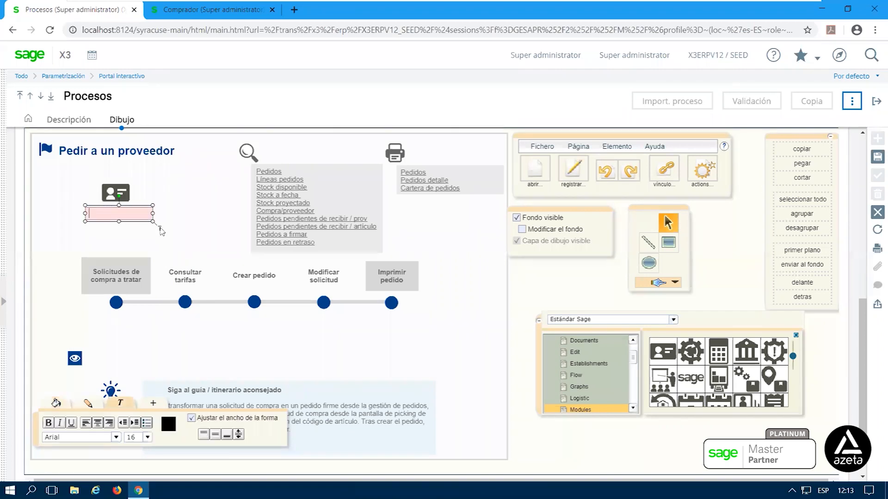
type("Proveedror")
left_click(98, 424)
left_click(147, 437)
left_click(139, 328)
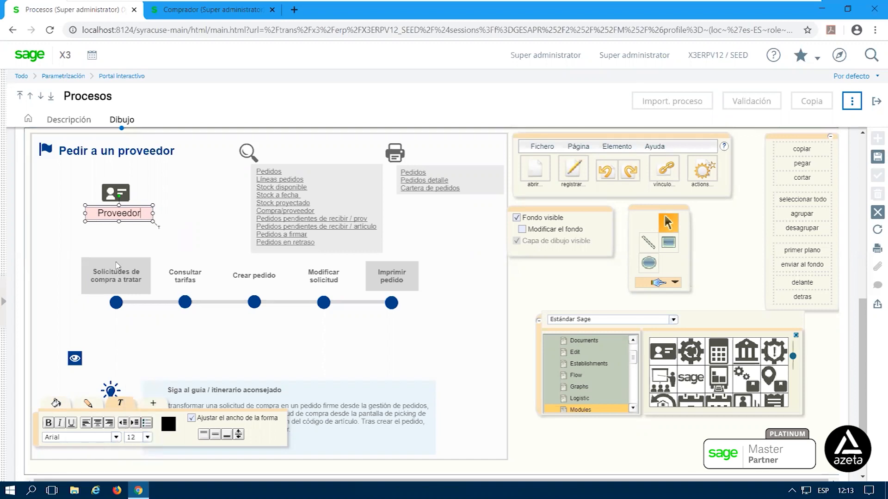
left_click_drag(78, 210, 143, 213)
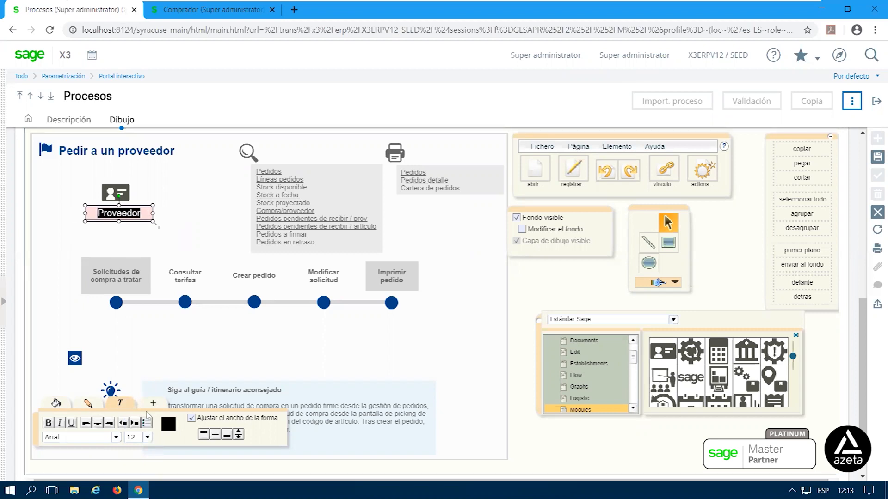
left_click(148, 438)
left_click(140, 329)
left_click(170, 223)
Remove the Proveedor label's outline and centre the label close beneath the ID card icon.
left_click_drag(132, 208, 129, 208)
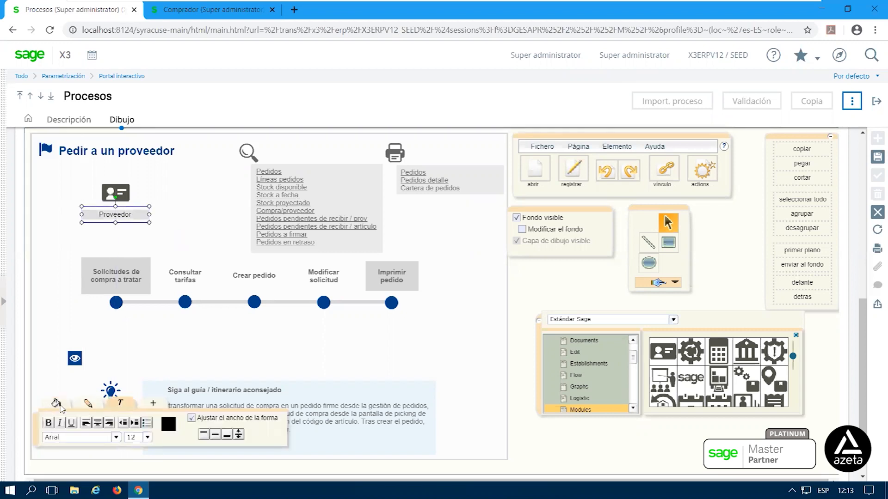
left_click(56, 403)
left_click(89, 403)
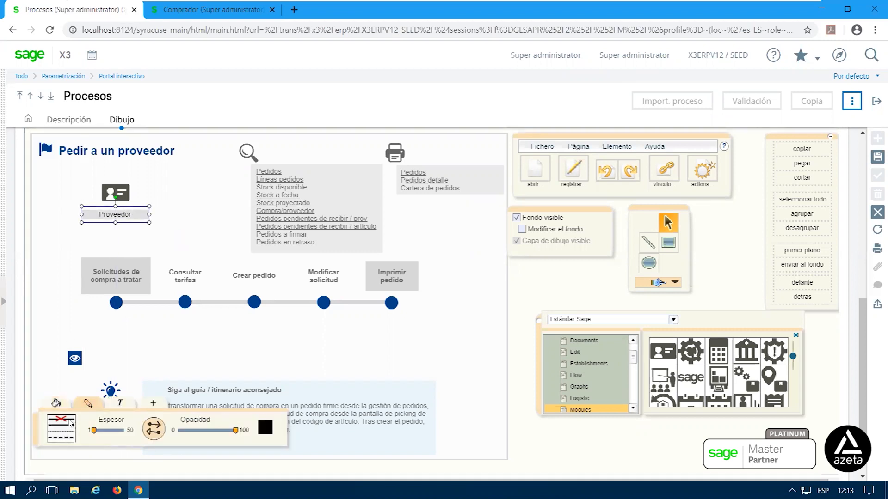
left_click(184, 202)
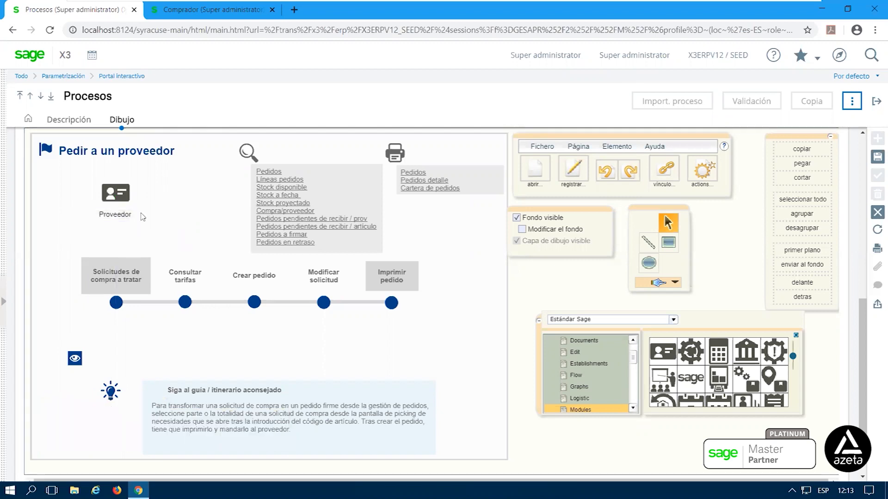
left_click(124, 219)
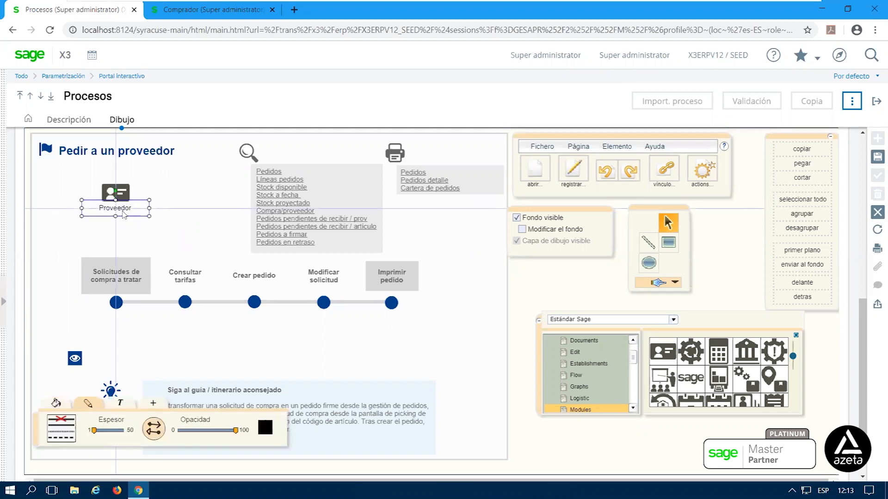
left_click(175, 187)
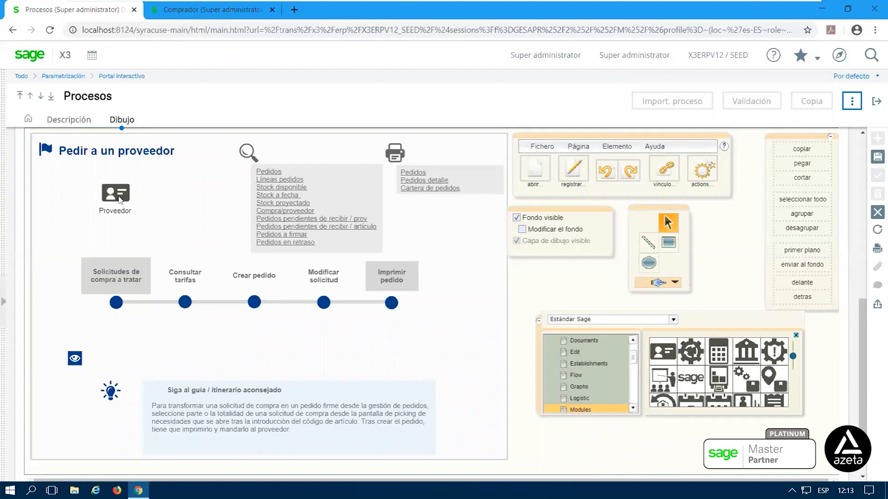
Start an ERP function link for the ID card icon and filter the function dictionary by the description "proveedor".
left_click(119, 199)
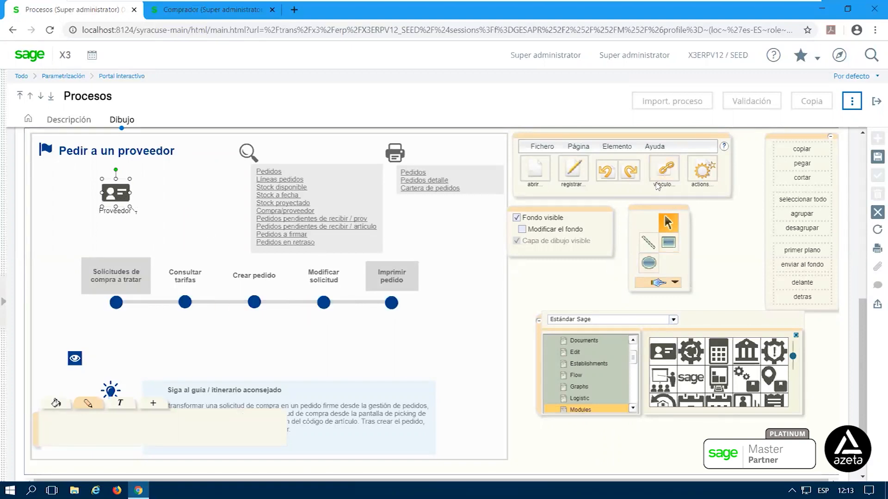
left_click(666, 169)
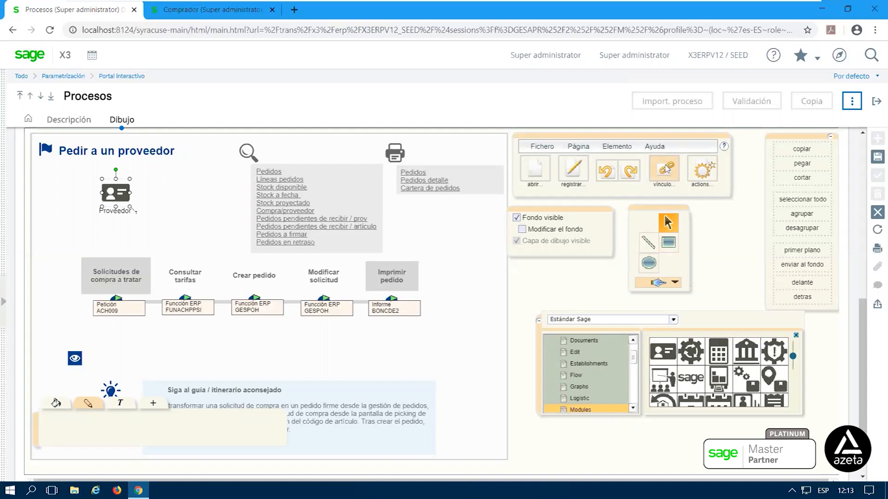
left_click(666, 169)
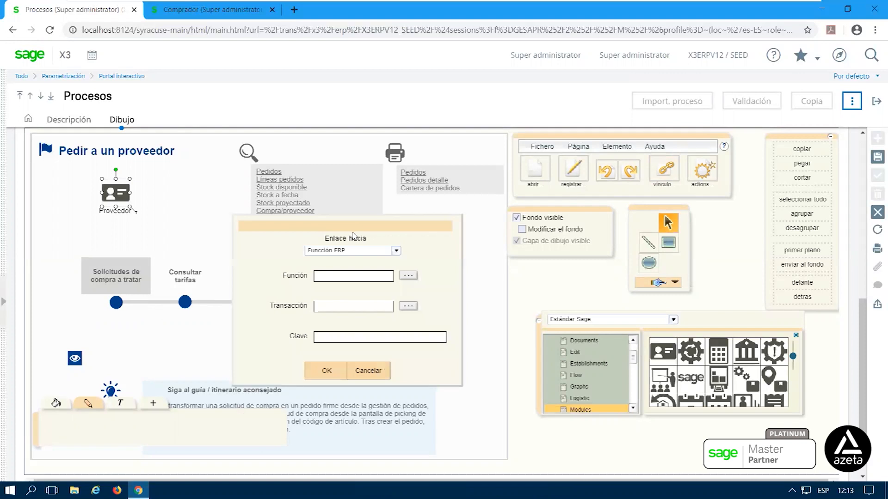
left_click_drag(350, 223, 326, 186)
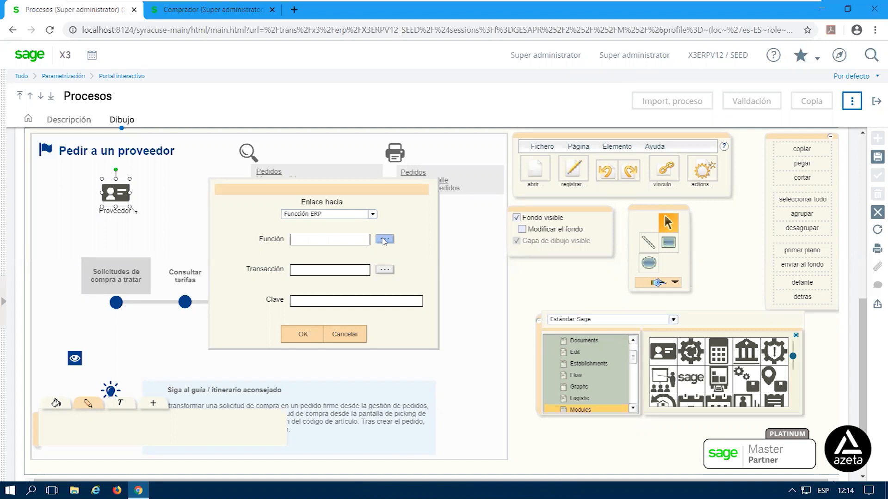
left_click(383, 240)
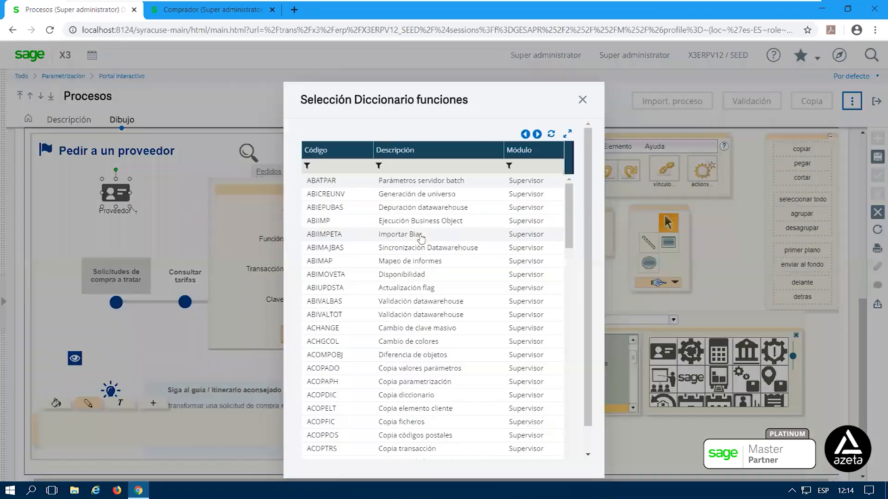
left_click(400, 167)
type("proveedo")
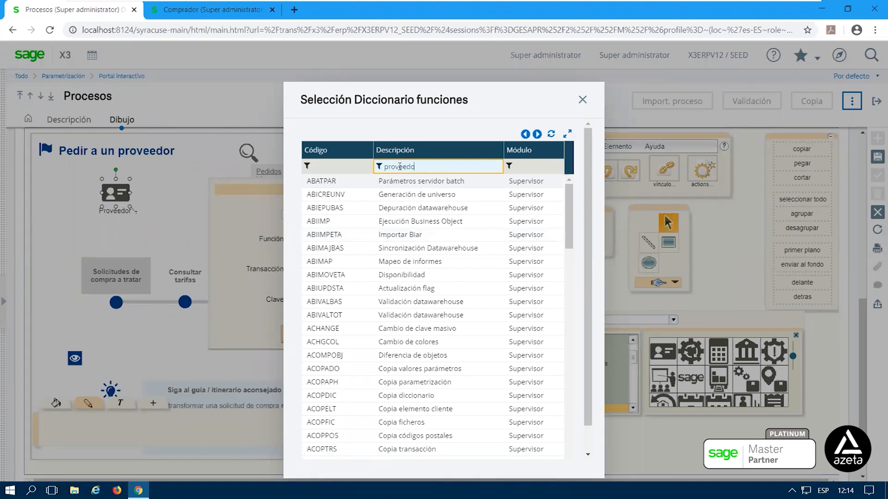
type("r")
key("Return")
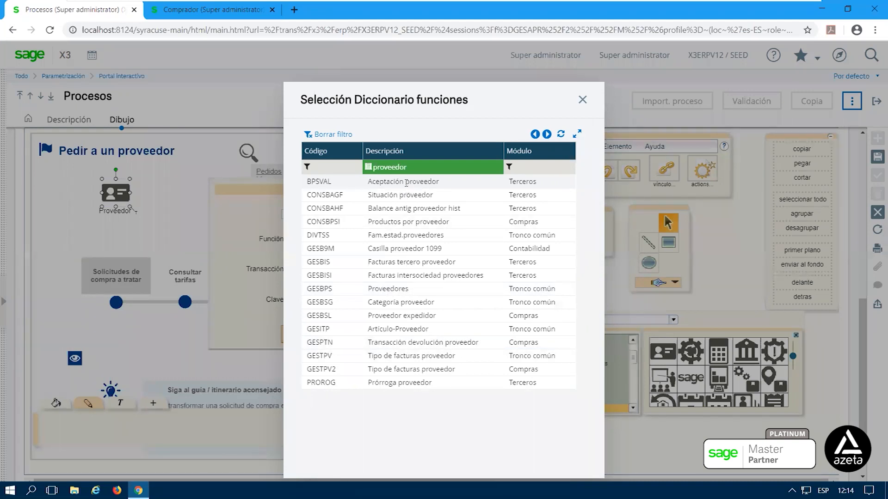
On the Comprador page, look up where Proveedores sits under Terceros in the Datos base section of the navigation menu.
left_click(207, 11)
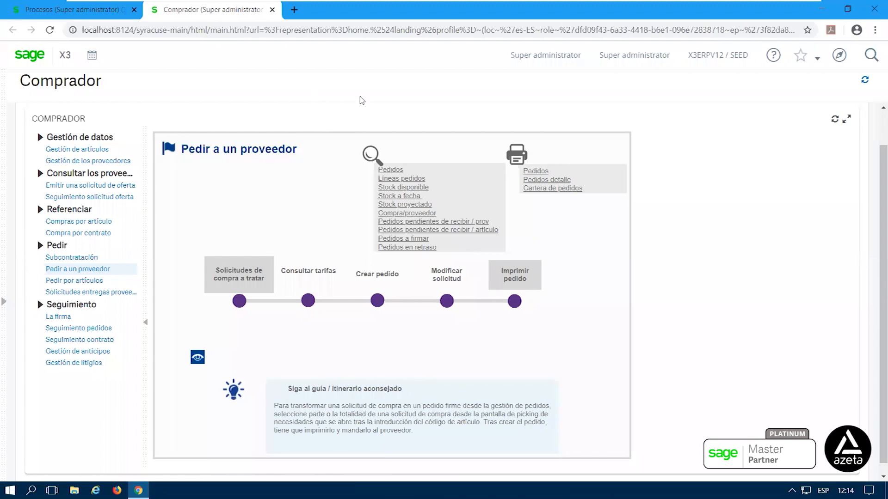
left_click(839, 55)
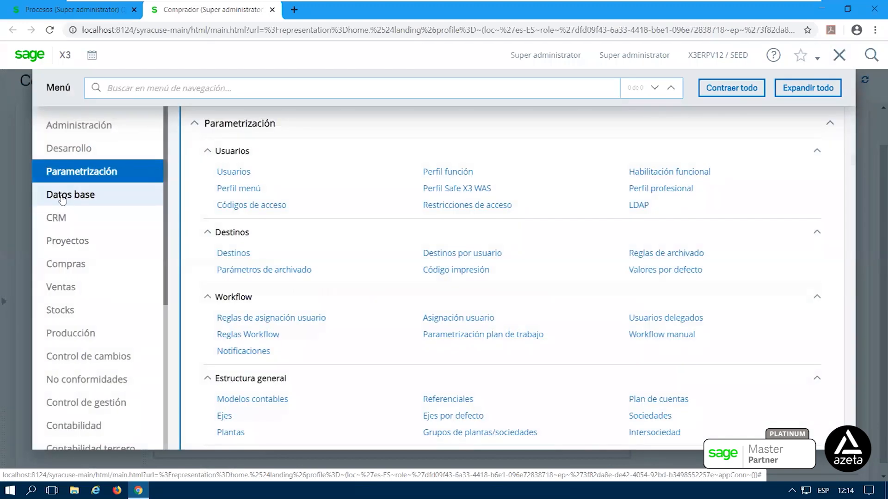
left_click(62, 199)
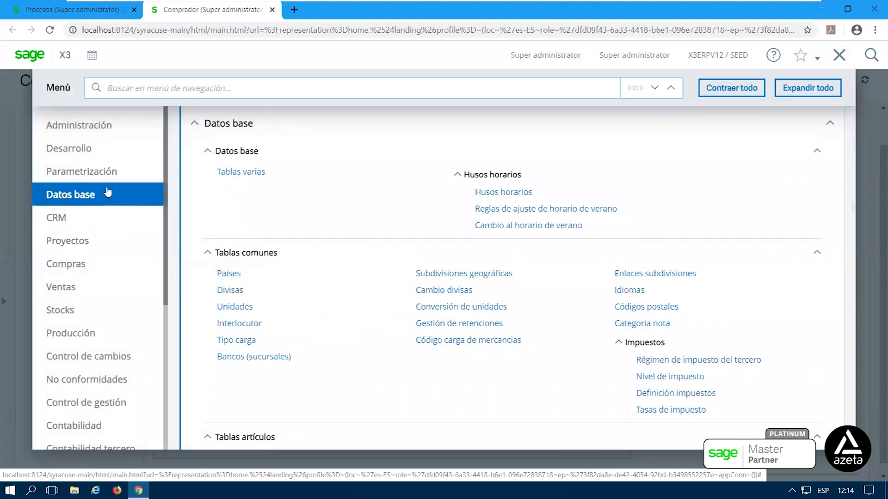
scroll(368, 267, "down", 15)
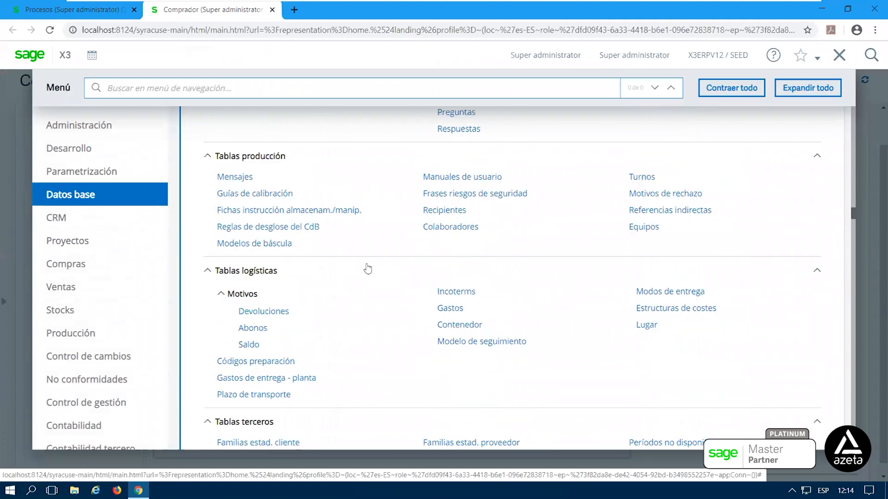
scroll(368, 267, "down", 10)
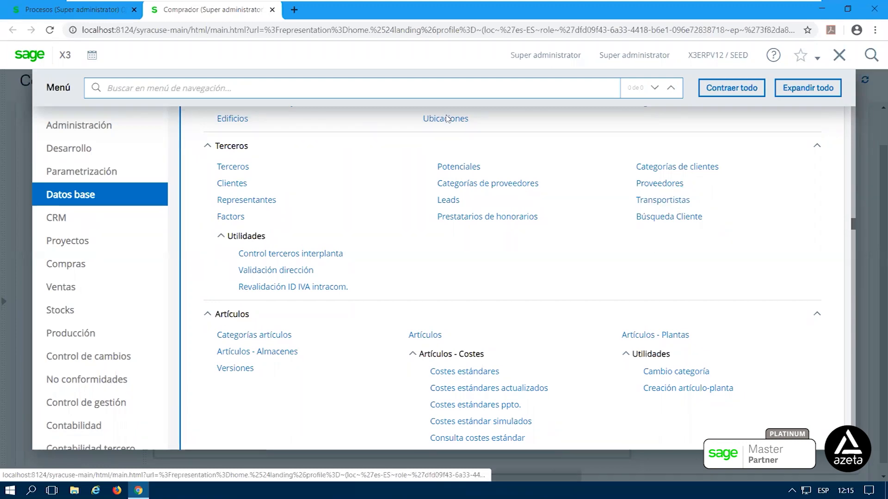
Back in Procesos, choose the function GESBPS (Proveedores) for the ID card icon's link and confirm the link.
left_click(97, 16)
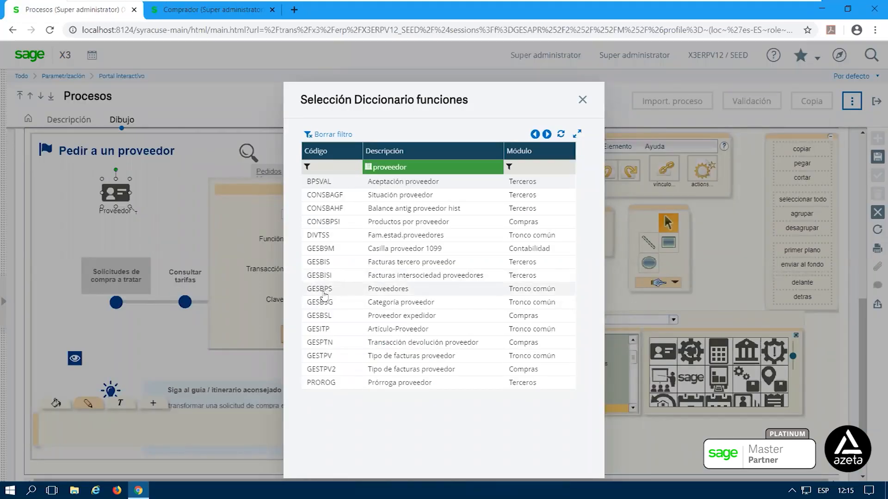
left_click(388, 289)
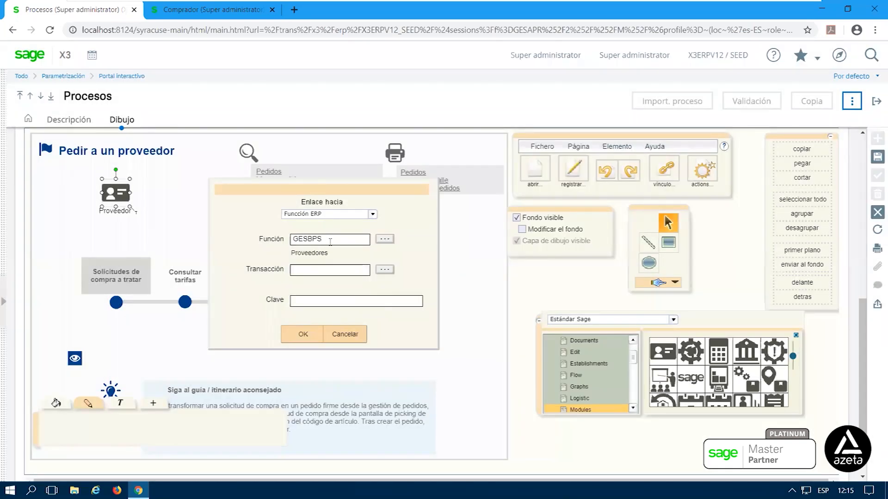
double_click(330, 240)
left_click(304, 337)
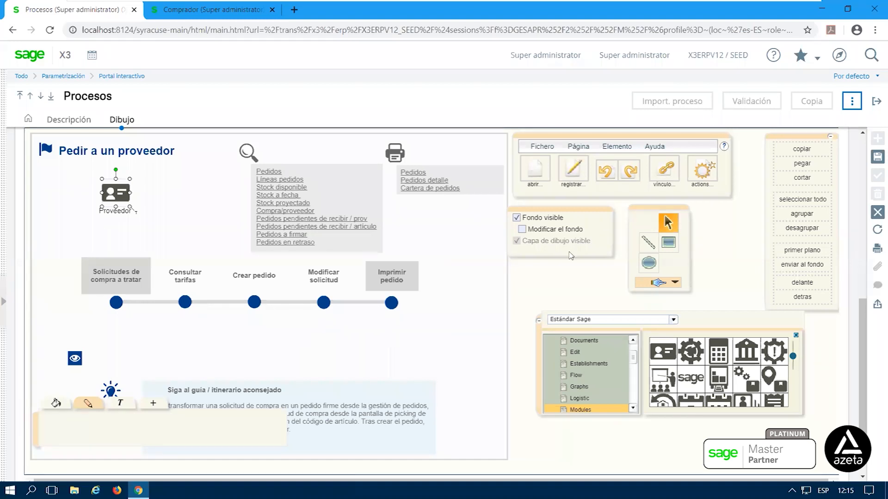
Save the modified Pedir a un proveedor process and validate it.
left_click(862, 161)
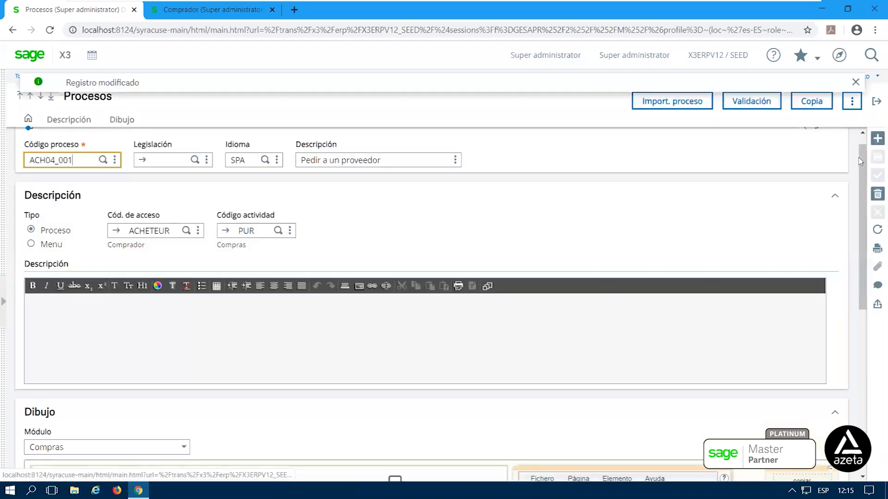
scroll(851, 289, "down", 3)
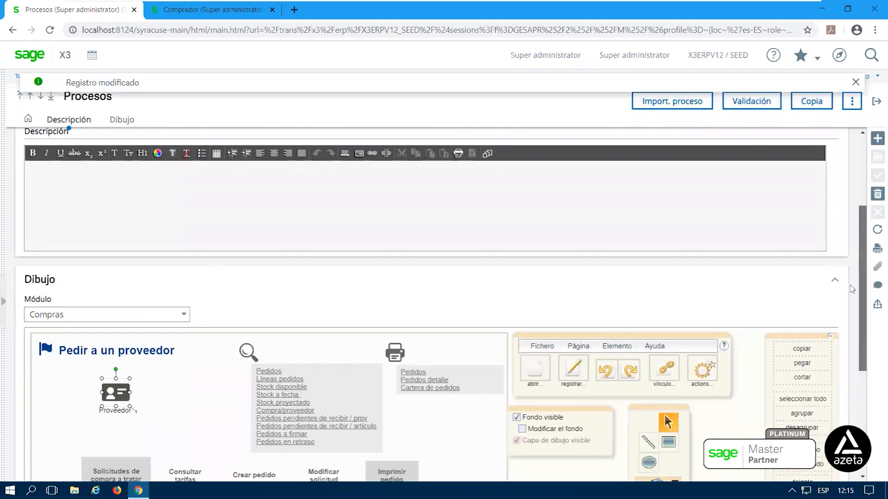
scroll(852, 289, "down", 3)
left_click(752, 101)
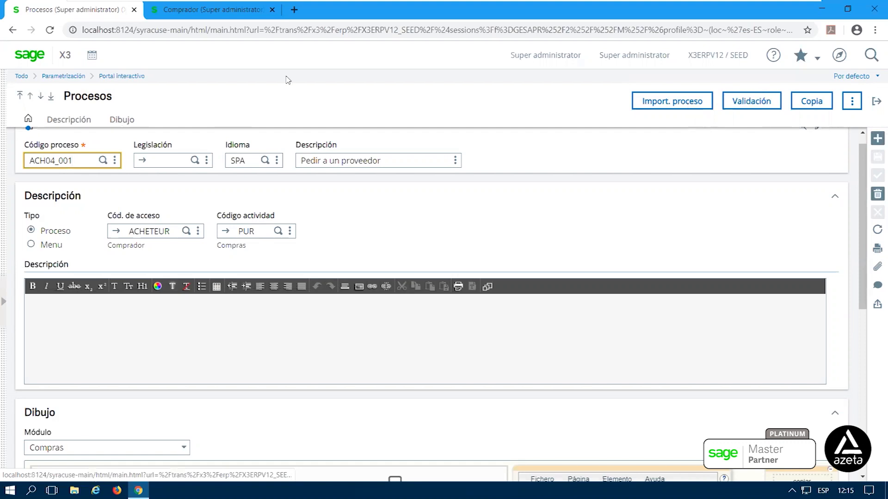
Return to the Comprador page, close the navigation menu and refresh the business process to check the updated diagram.
left_click(208, 10)
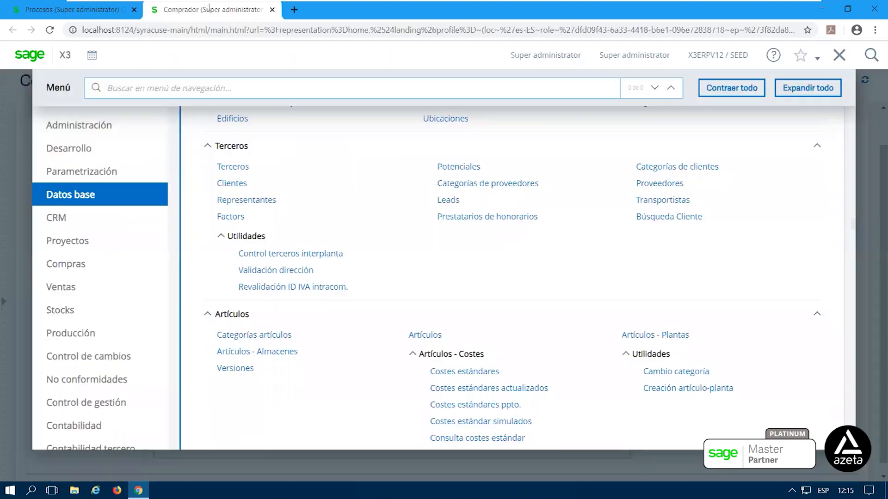
left_click(841, 53)
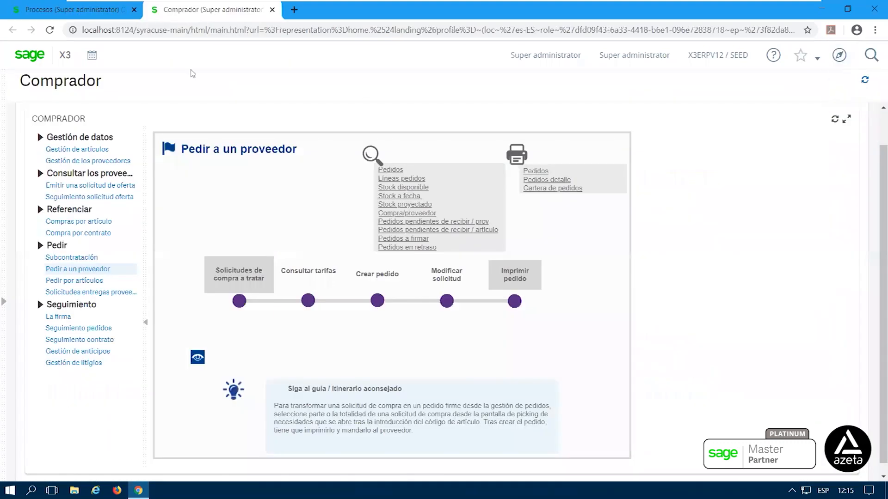
left_click(834, 122)
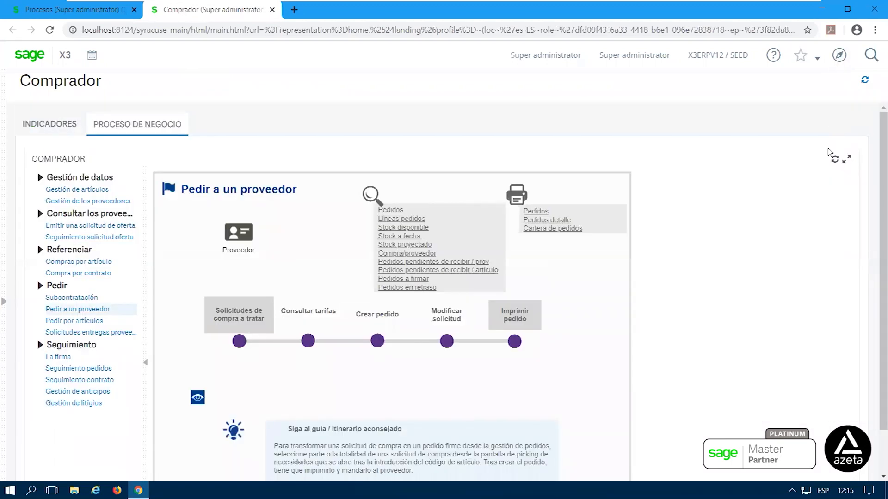
scroll(860, 278, "down", 2)
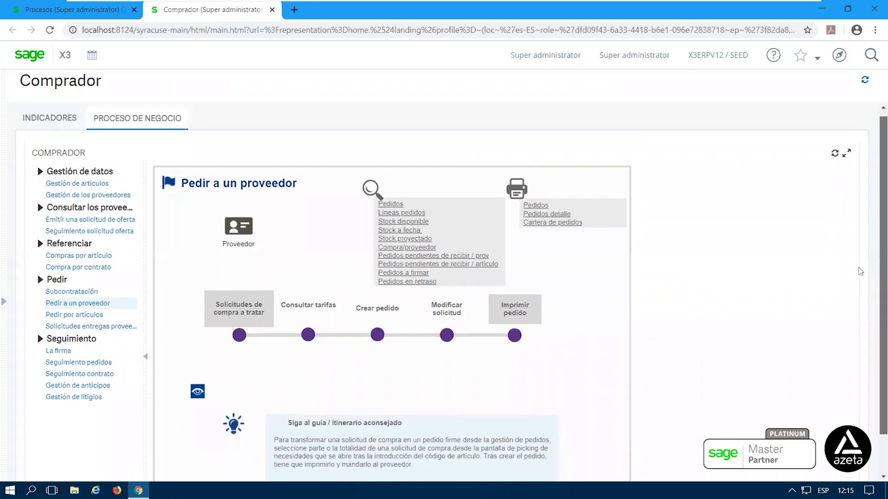
scroll(861, 298, "down", 2)
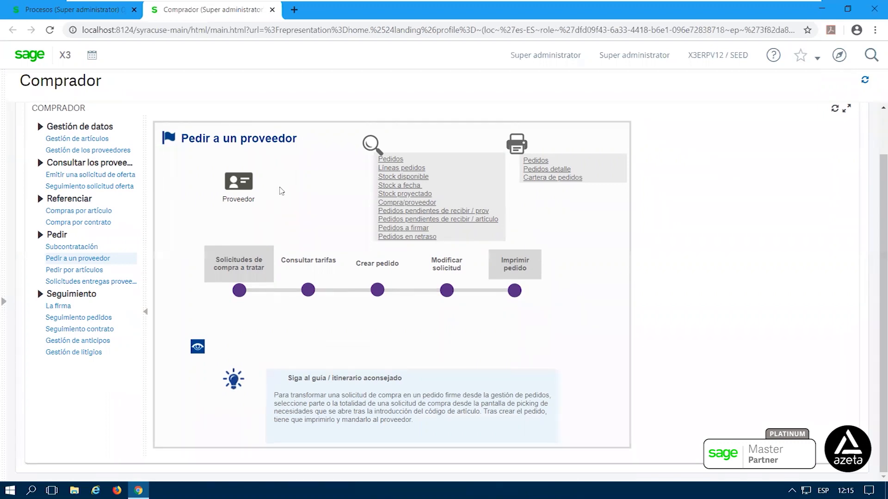
Test the Proveedor icon's link, view the supplier record ES059 Proquimetal and return to the Comprador process page.
left_click(238, 183)
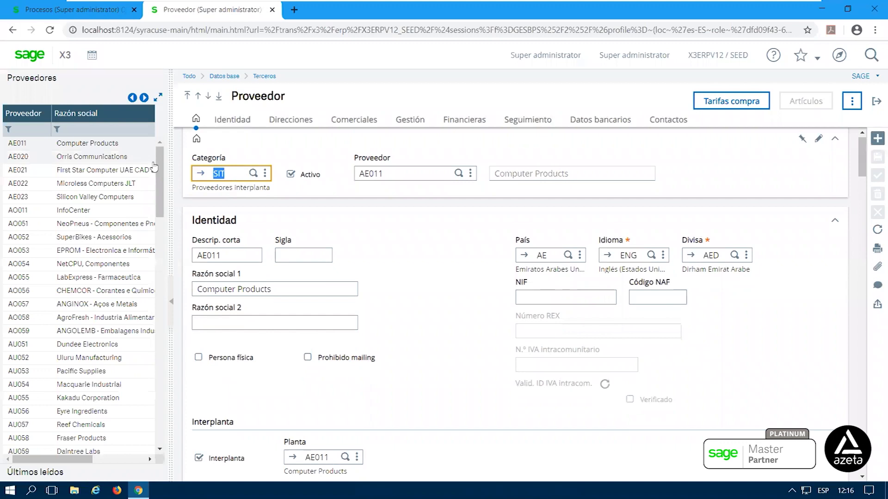
scroll(158, 230, "down", 10)
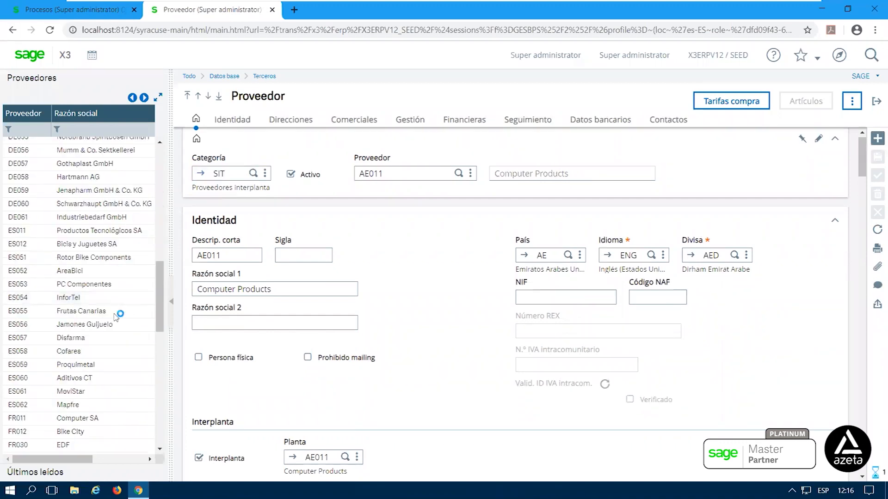
left_click(73, 365)
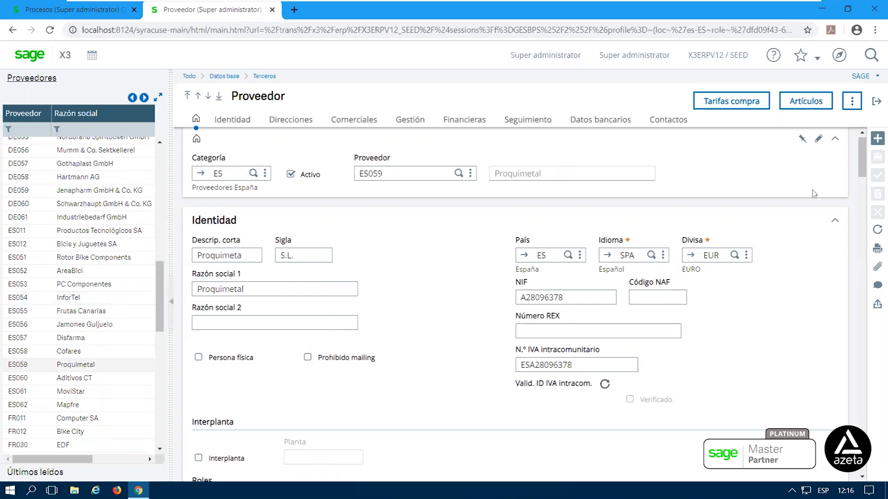
left_click(877, 100)
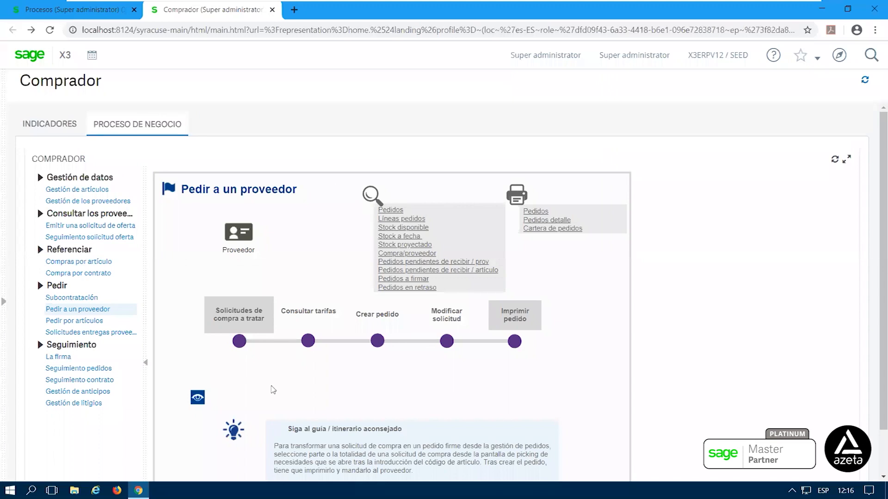
left_click_drag(883, 275, 882, 276)
scroll(860, 279, "down", 1)
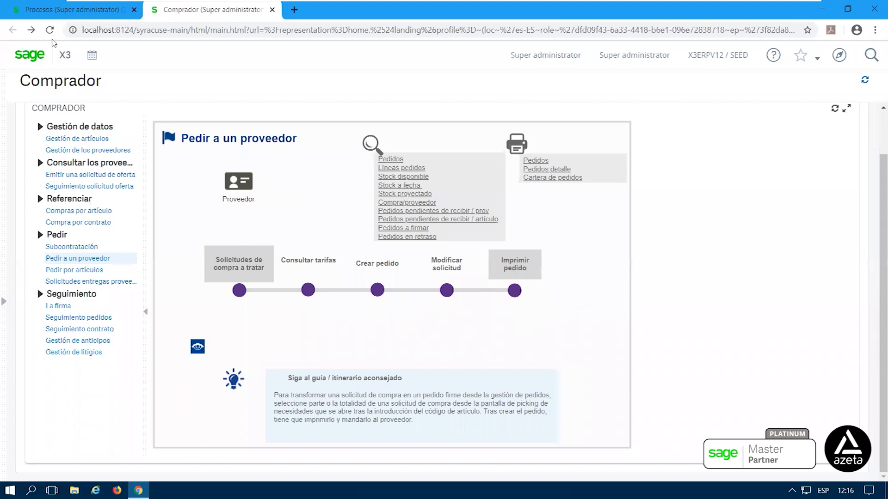
In the Procesos drawing, clear the transaction from the Crear pedido circle's link, keep the function GESPOH and confirm.
left_click(59, 10)
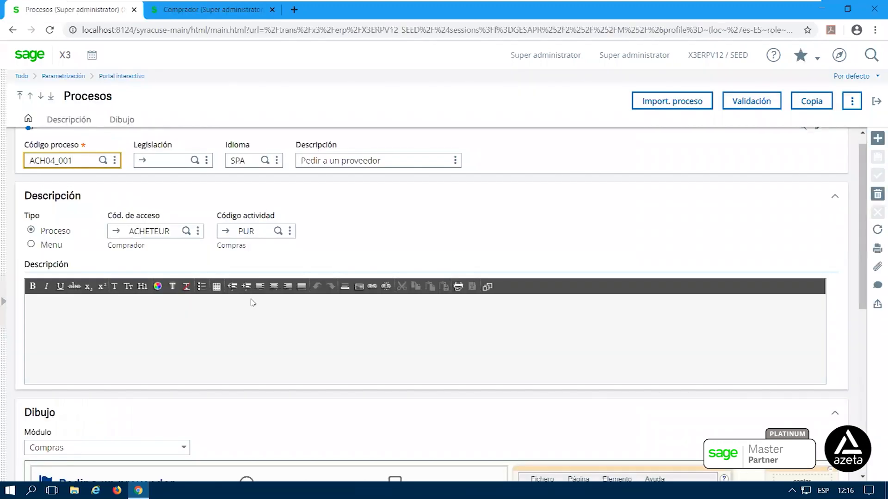
scroll(355, 292, "down", 5)
scroll(292, 259, "down", 1)
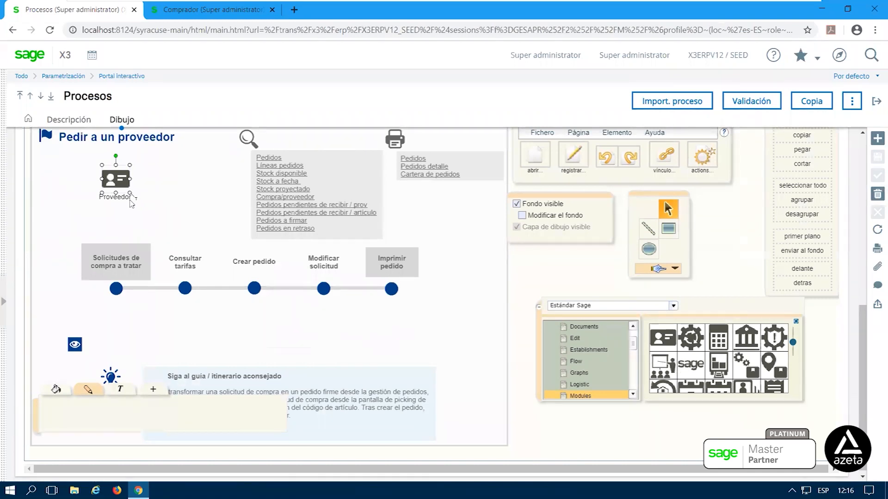
left_click(256, 290)
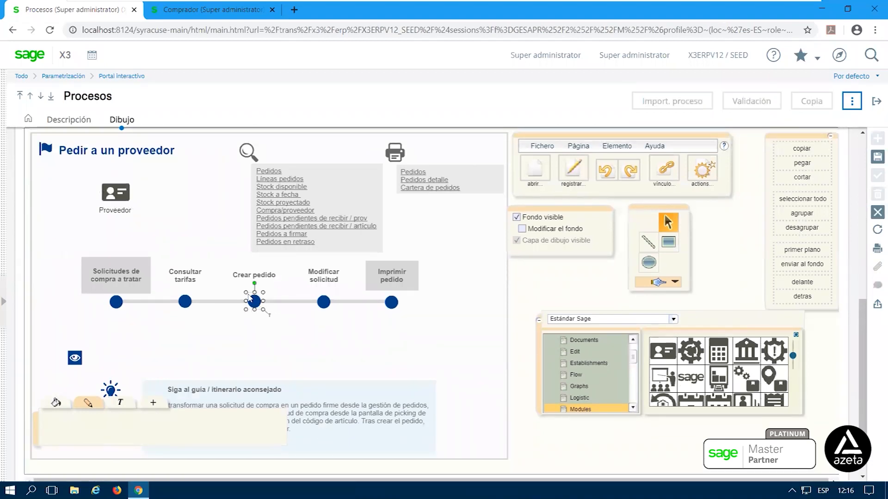
left_click(666, 173)
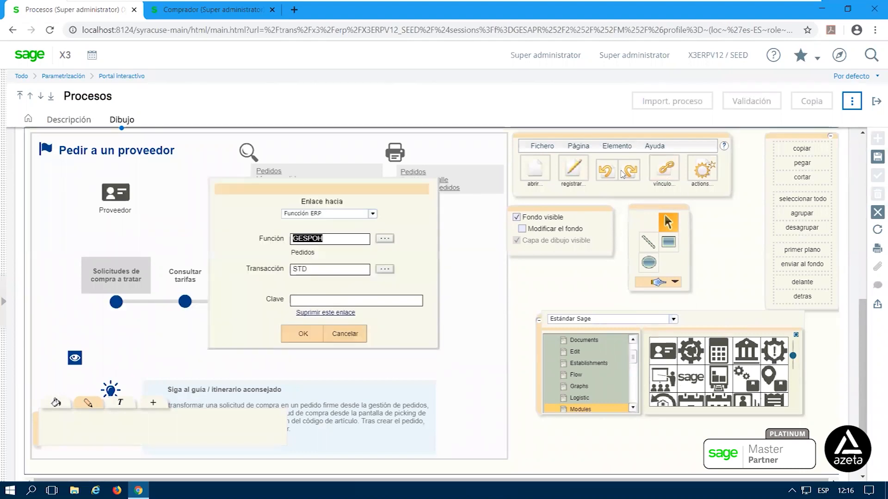
left_click(329, 269)
key("BackSpace")
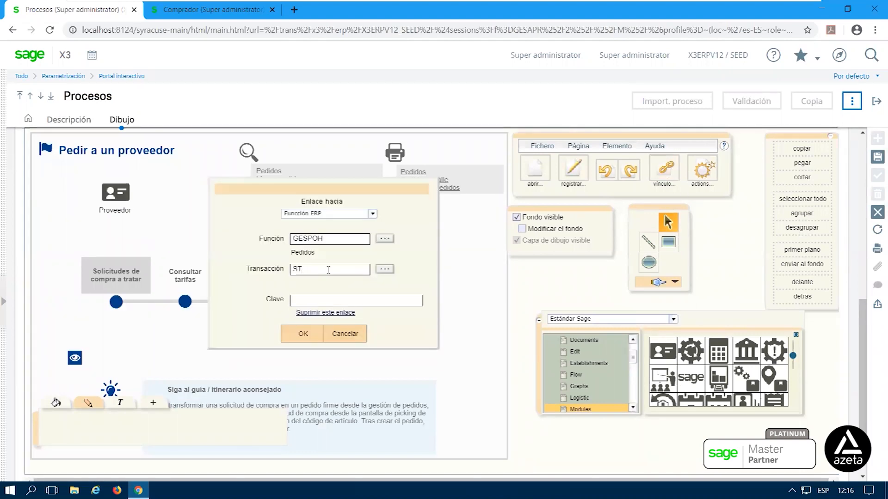
left_click(334, 239)
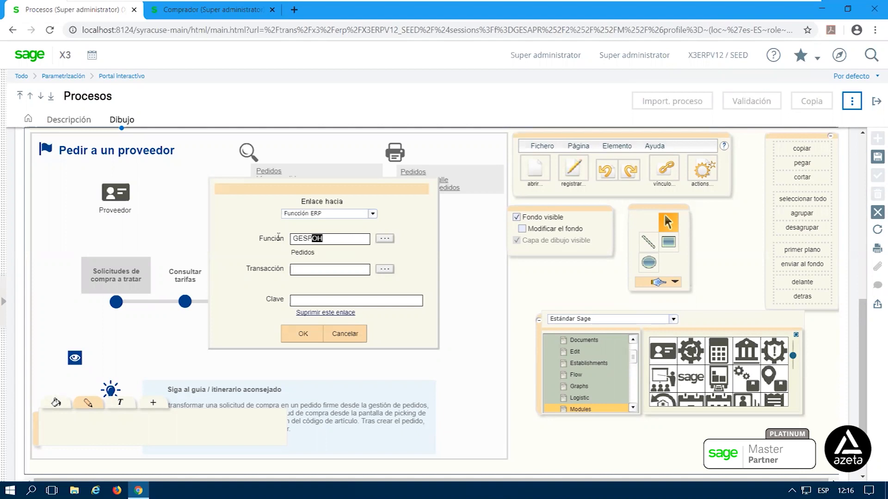
left_click(304, 334)
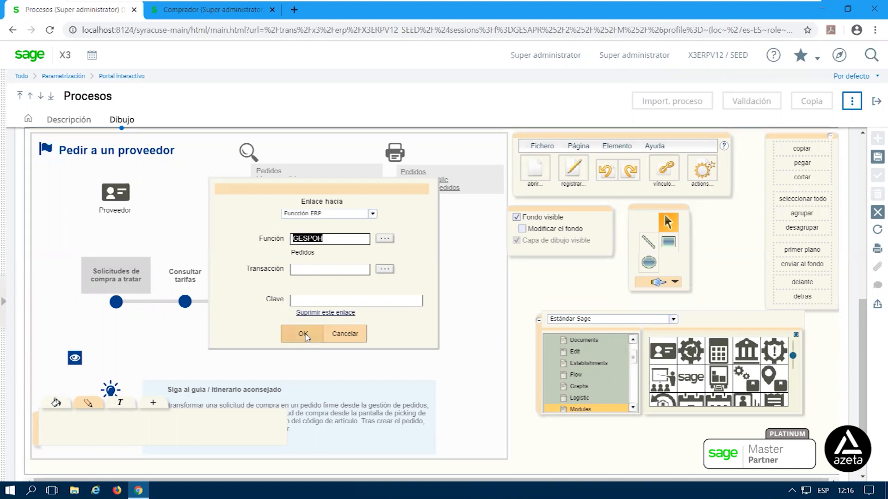
Save and validate the process, and look up the Pedidos function in the Compras navigation menu on the Comprador page.
left_click(756, 103)
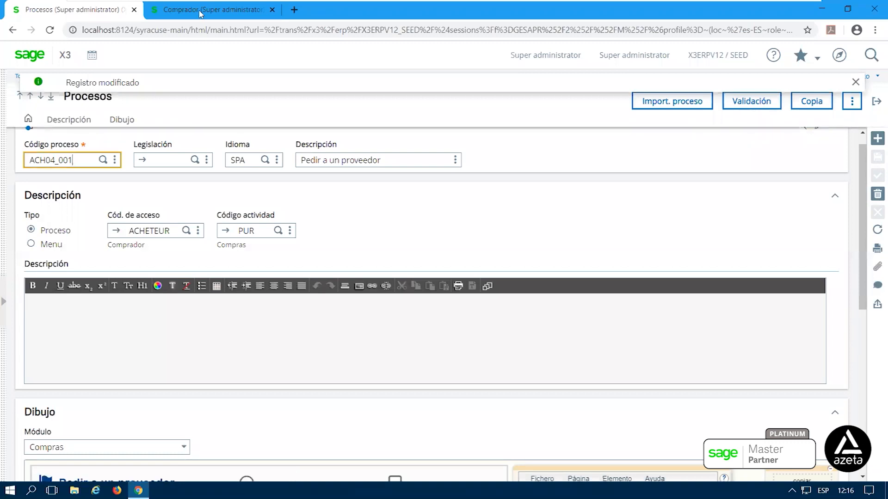
left_click(218, 10)
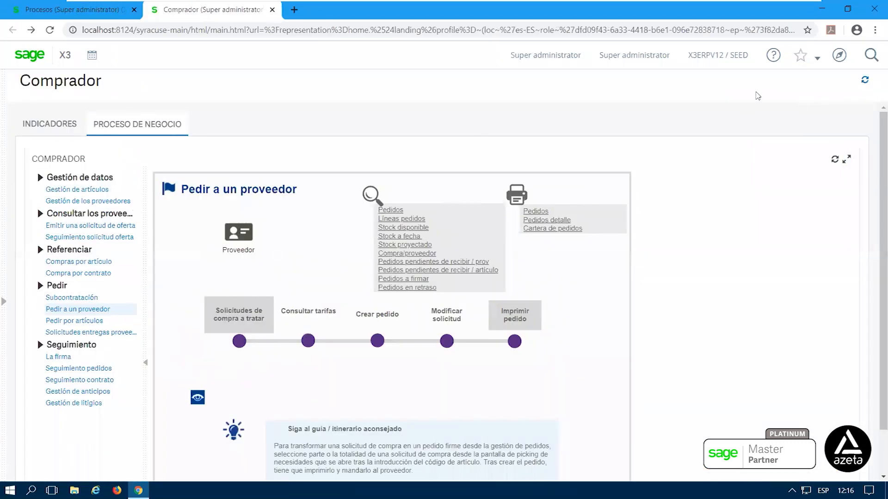
left_click(840, 56)
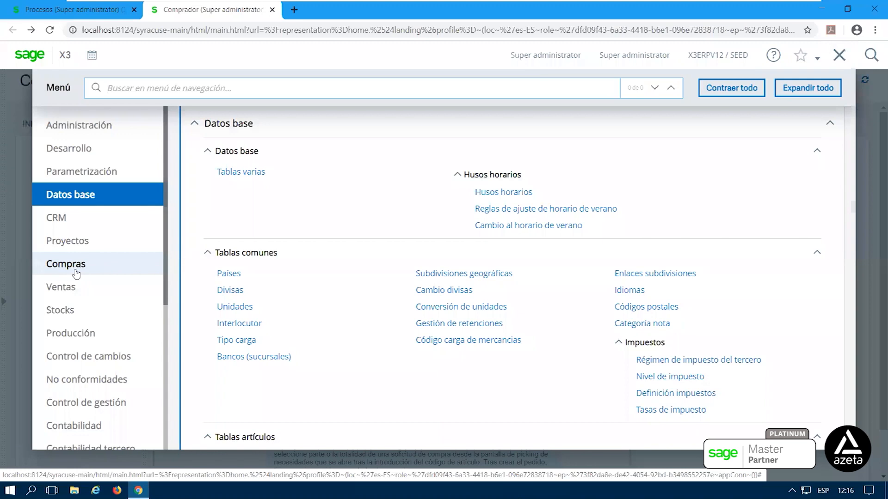
left_click(74, 272)
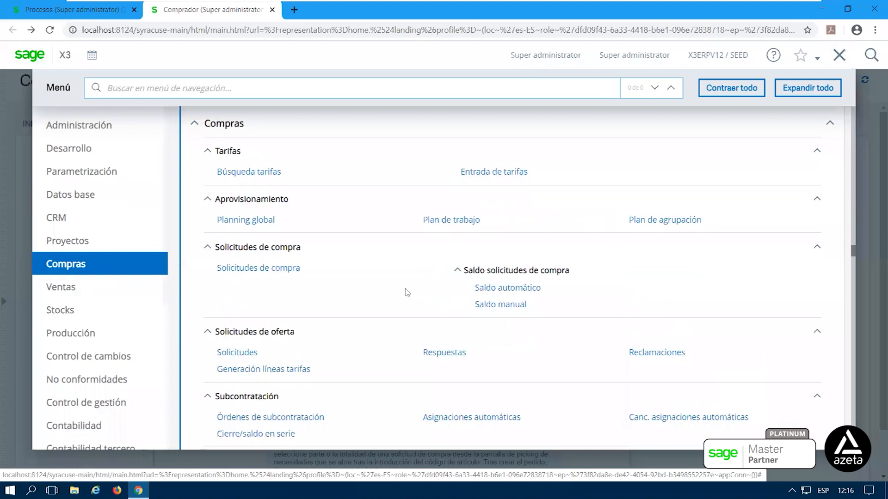
scroll(337, 317, "down", 5)
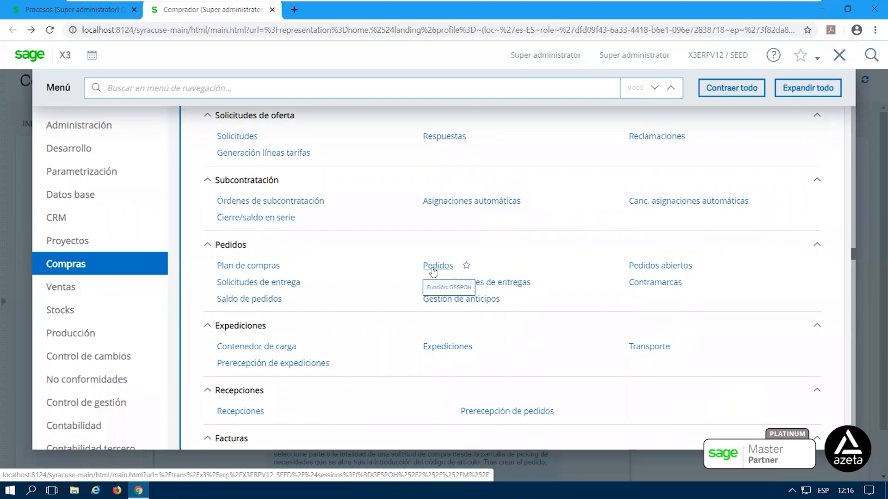
left_click(840, 55)
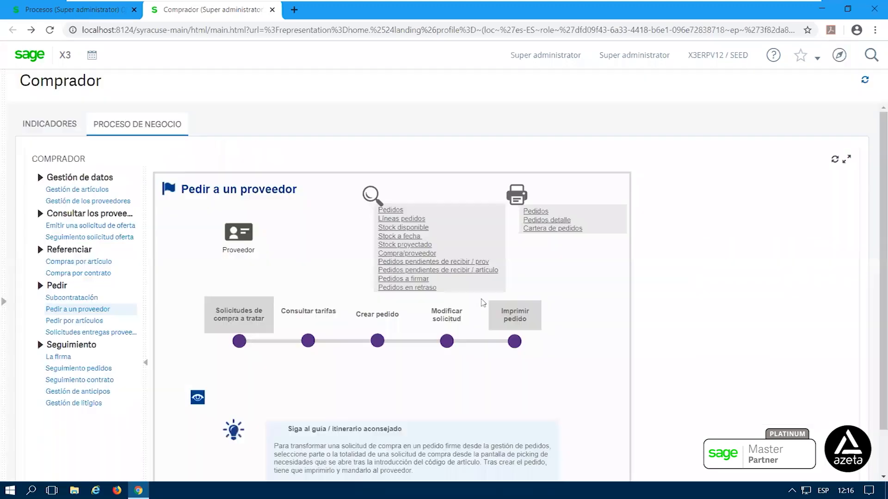
Test the Crear pedido circle's link, choose the ALL Entrada completa transaction and exit the purchase order to the Comprador page.
left_click(383, 342)
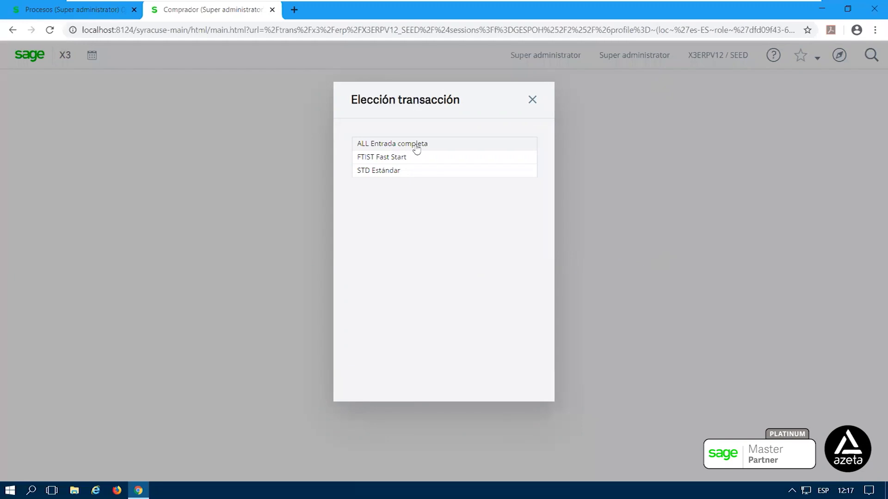
left_click_drag(357, 100, 464, 108)
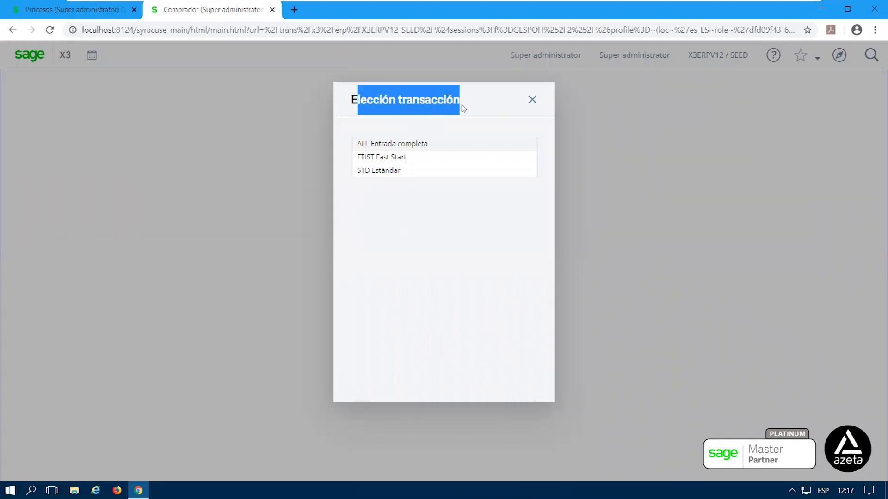
left_click(464, 108)
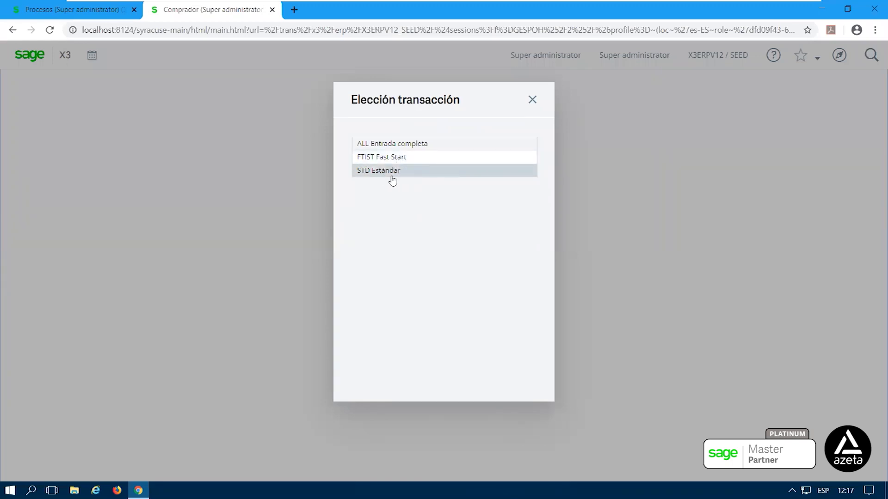
left_click(399, 147)
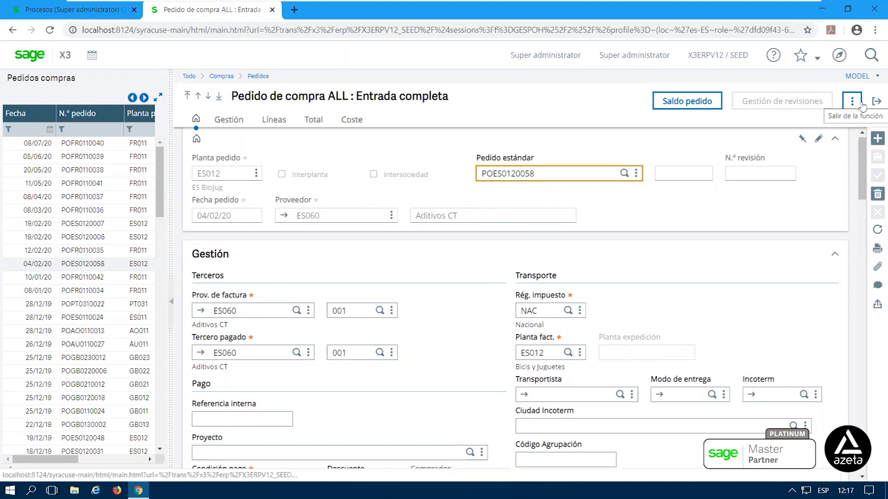
left_click(862, 105)
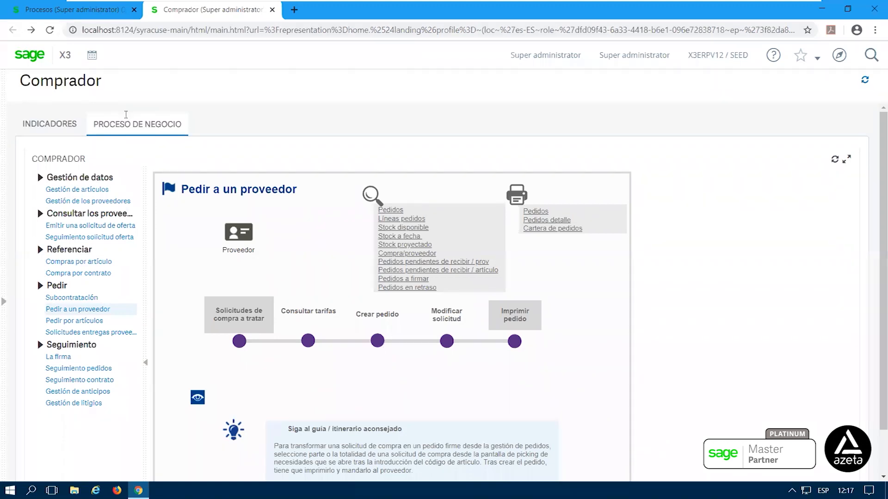
Return to the Procesos drawing and open the Crear pedido circle's ERP function link at its transaction setting.
left_click(74, 10)
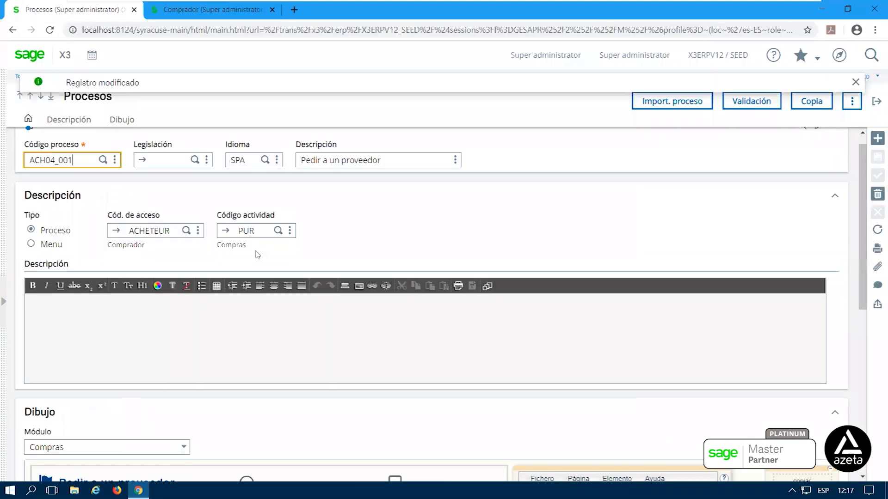
scroll(437, 268, "down", 7)
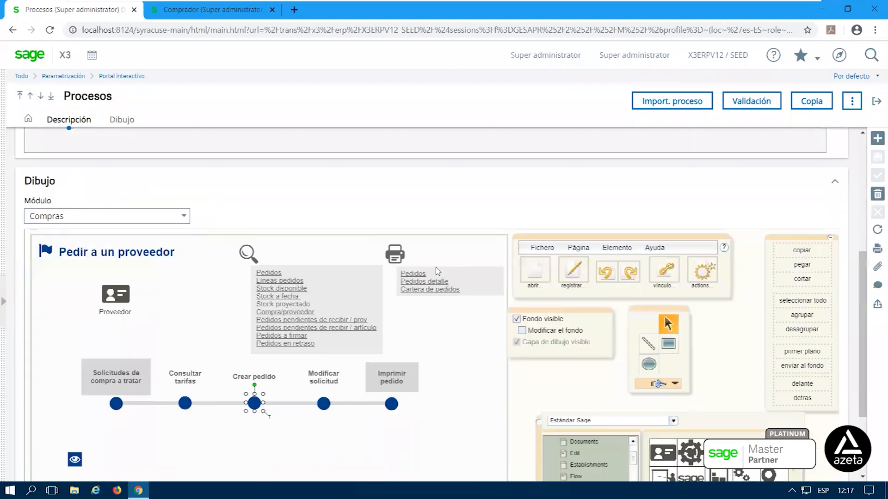
left_click(239, 242)
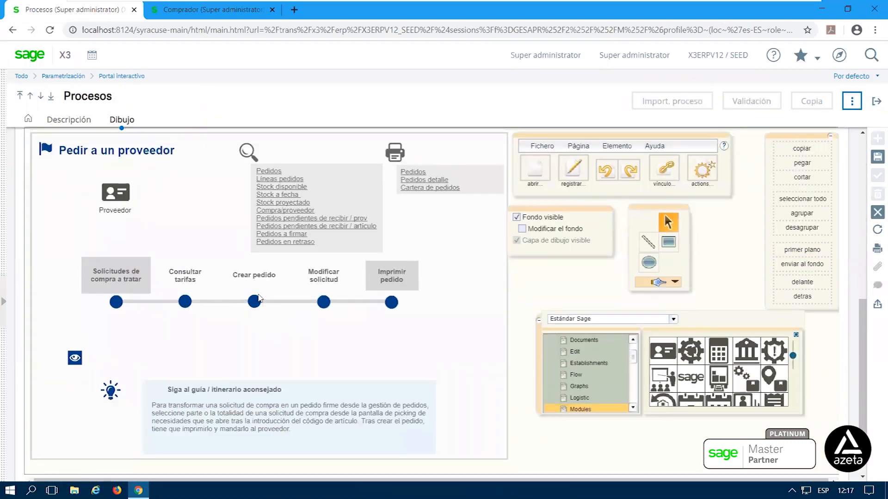
left_click(254, 303)
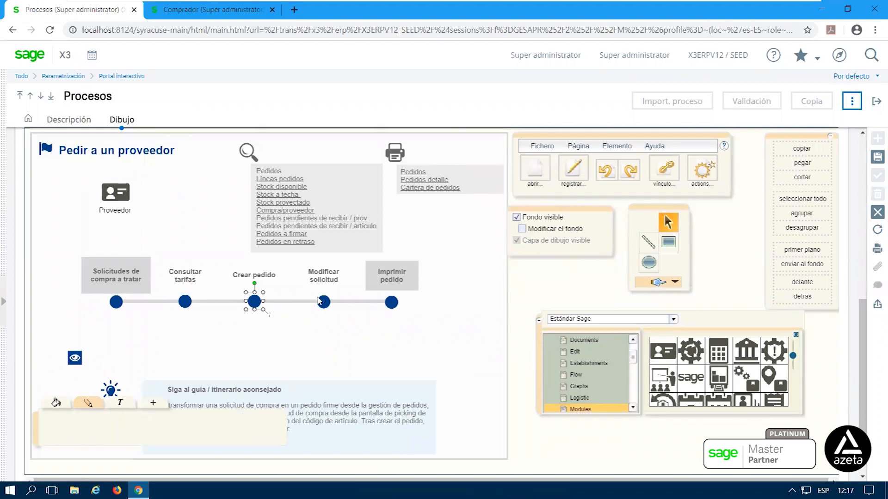
left_click(666, 170)
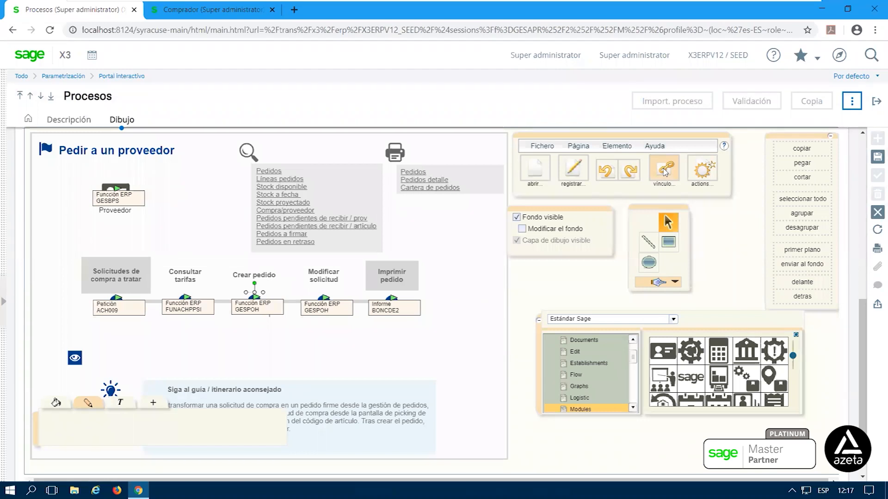
left_click(664, 173)
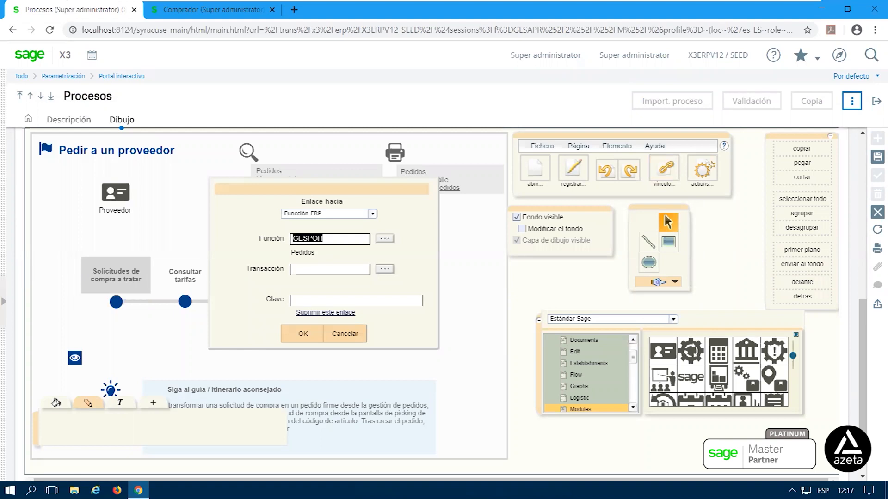
left_click(300, 271)
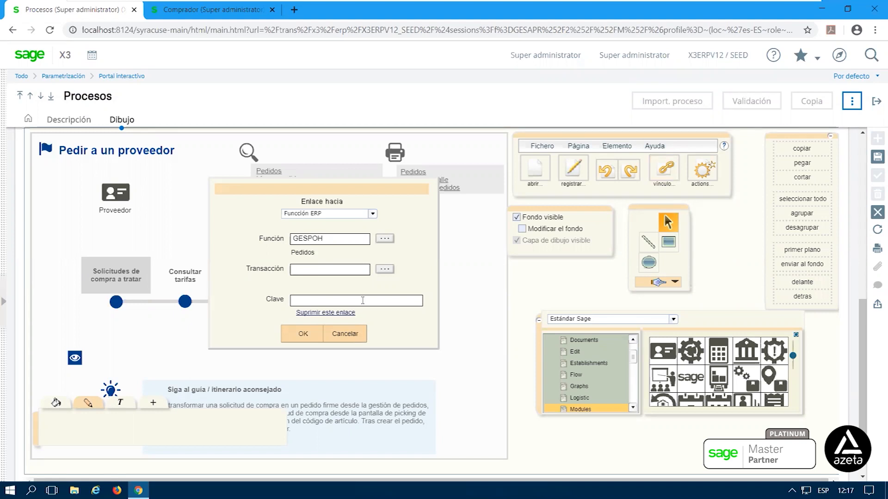
Check the order transactions offered from the Comprador page, set the Crear pedido link's transaction to STD and save the process.
left_click(209, 14)
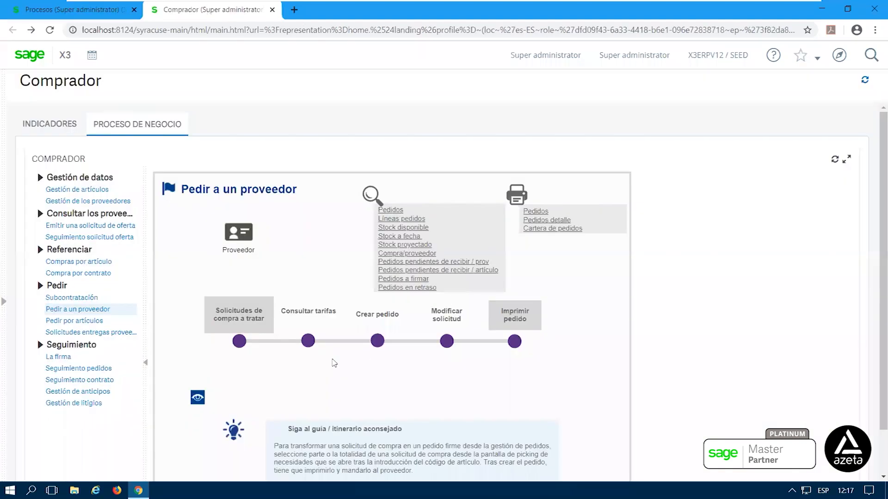
left_click(377, 341)
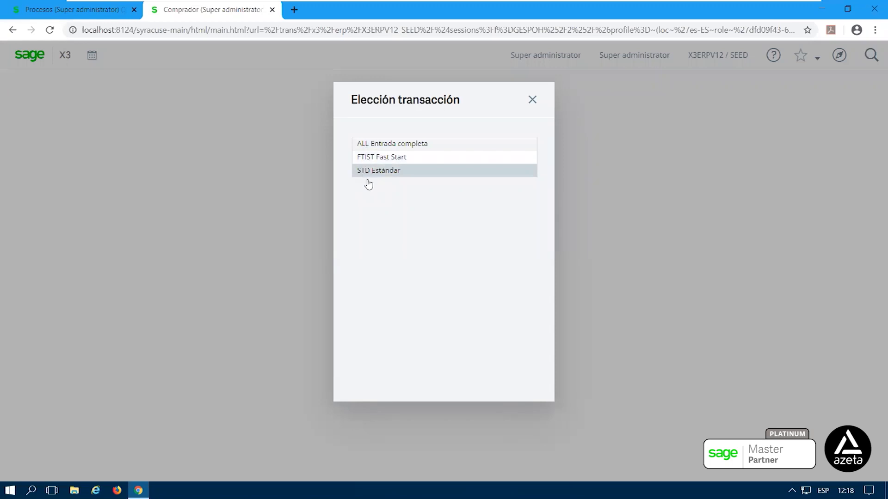
left_click(51, 10)
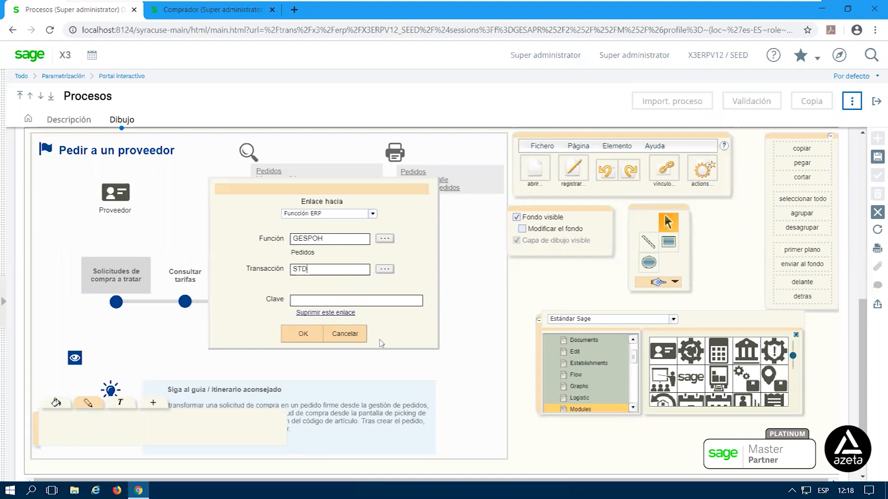
left_click(304, 340)
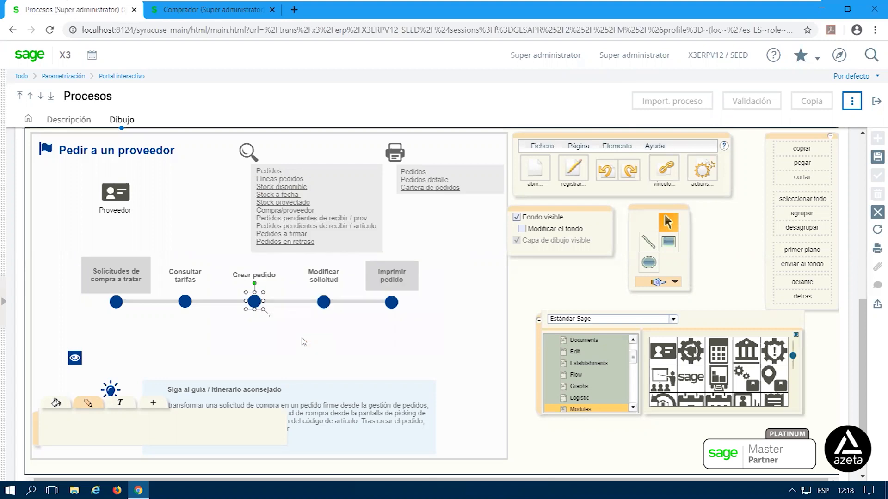
left_click(877, 156)
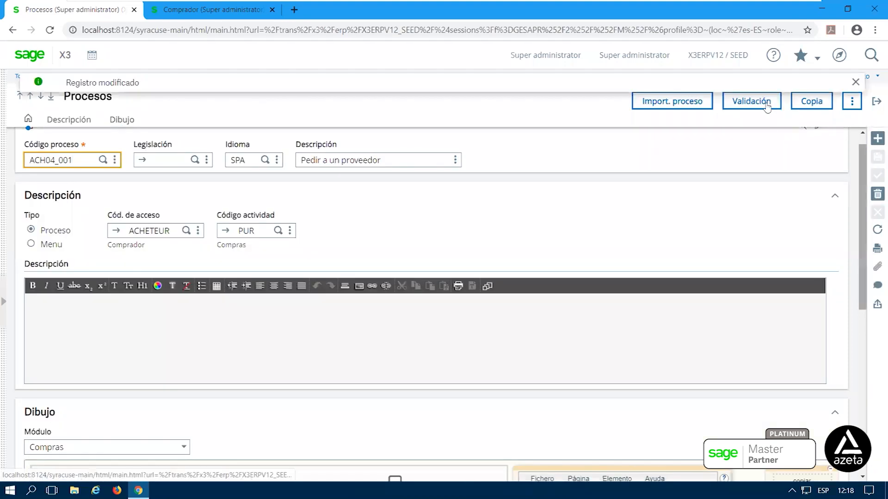
Close the transaction choice on the Comprador page, test the Crear pedido link with its STD transaction and exit the purchase order.
left_click(219, 13)
left_click(531, 100)
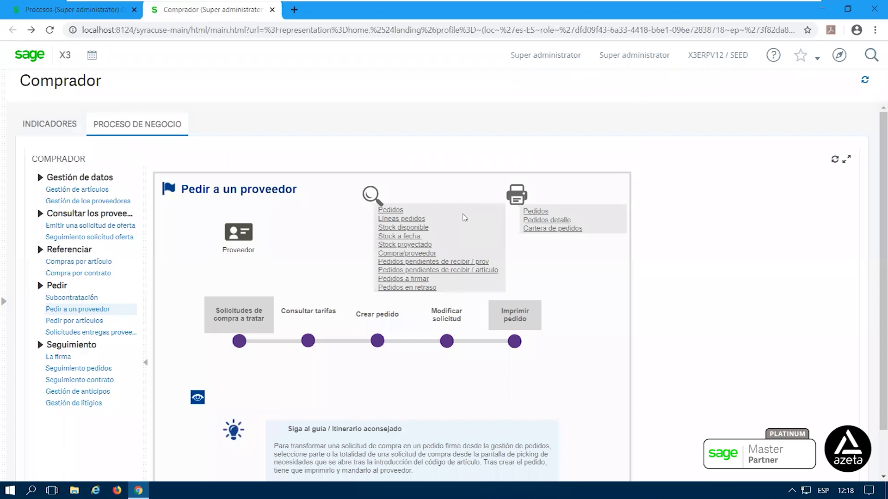
scroll(501, 277, "down", 2)
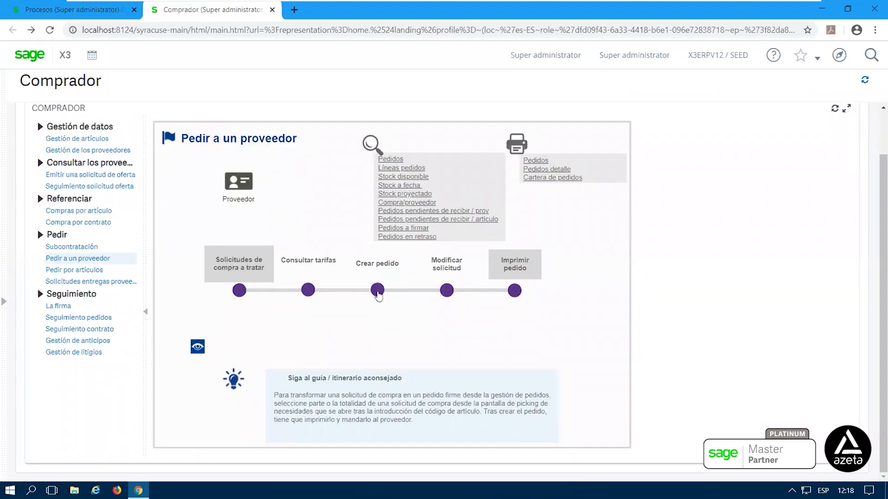
left_click(377, 290)
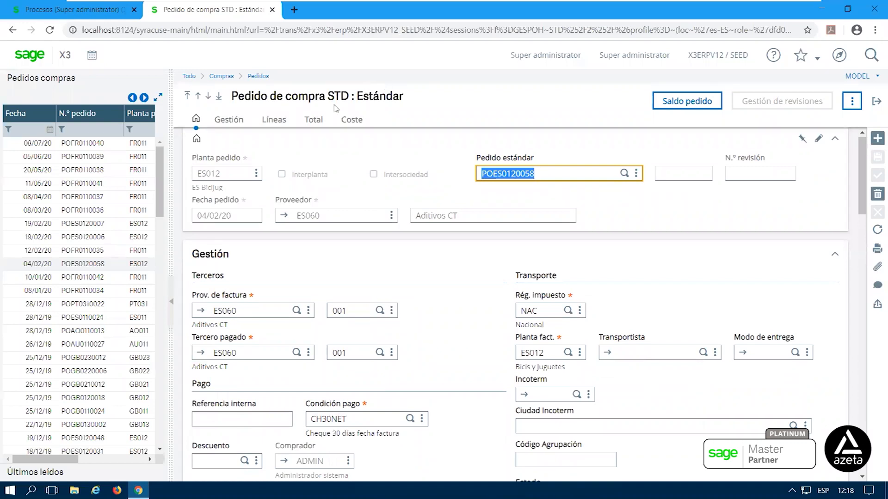
left_click_drag(328, 97, 350, 97)
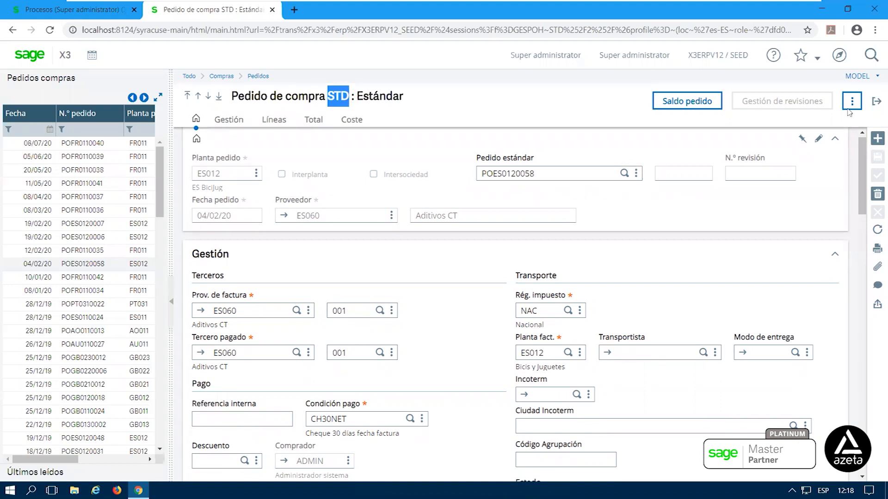
left_click(876, 101)
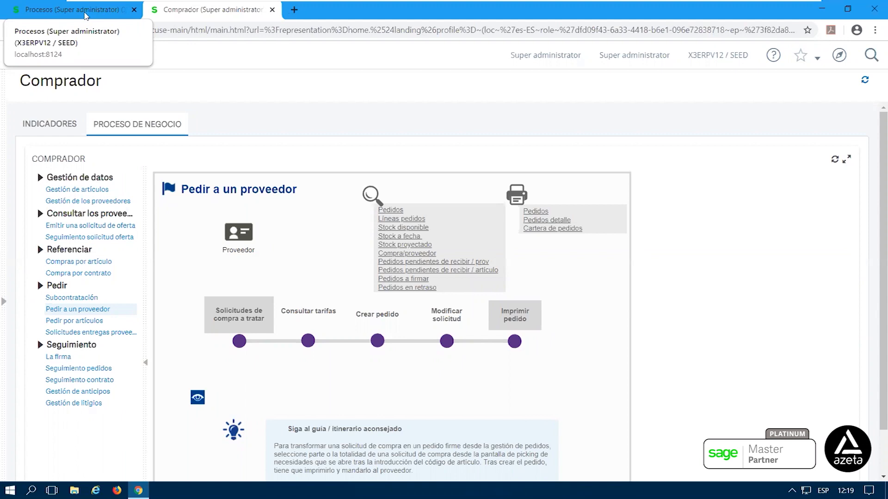
In the Procesos drawing, add the line "Documento pedido compra" below Cartera de pedidos in the text box under the printer icon.
left_click(85, 16)
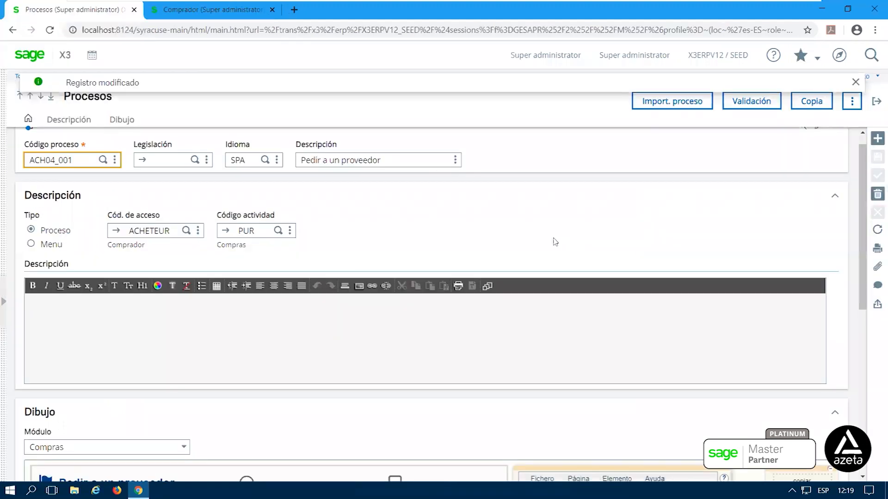
scroll(657, 245, "down", 3)
scroll(656, 245, "down", 5)
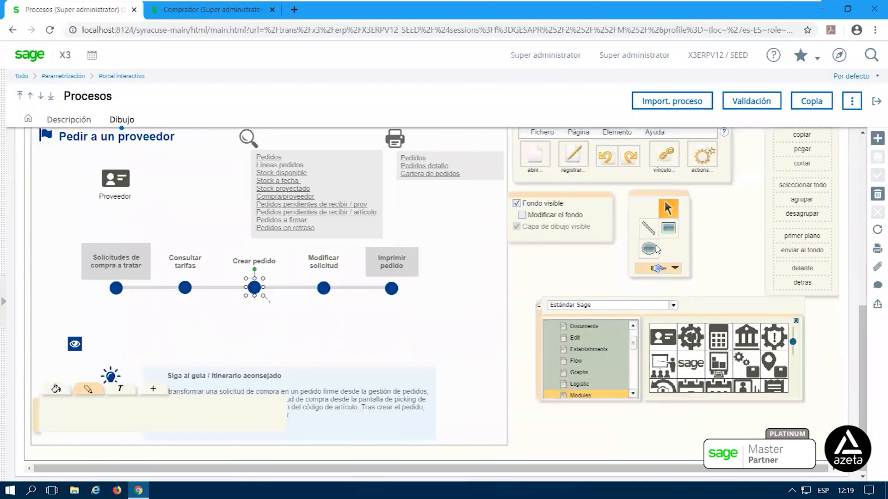
scroll(136, 194, "up", 1)
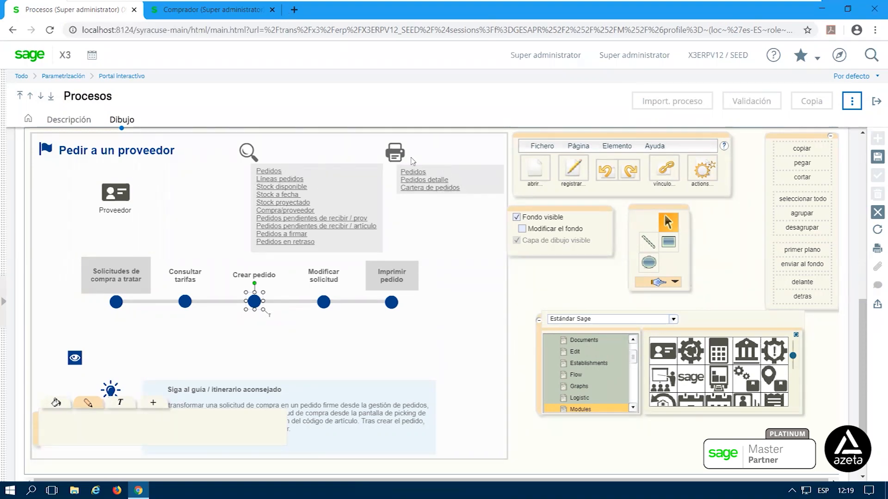
left_click(470, 181)
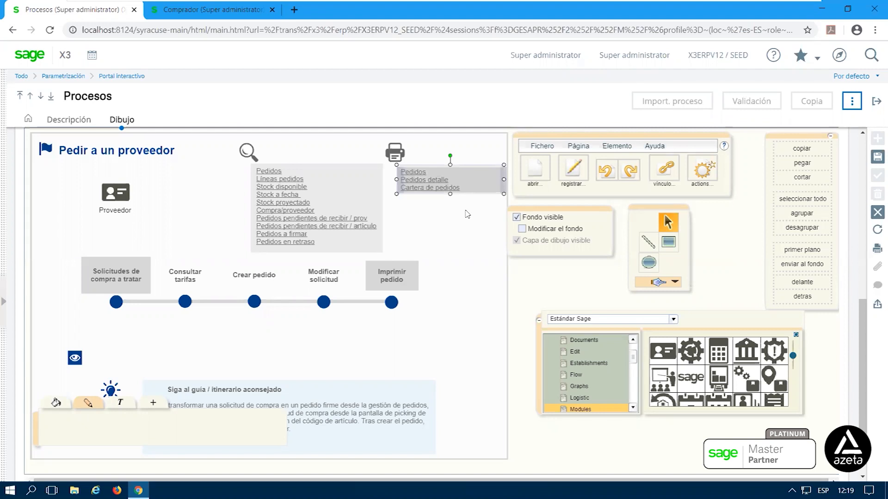
double_click(471, 178)
left_click(474, 190)
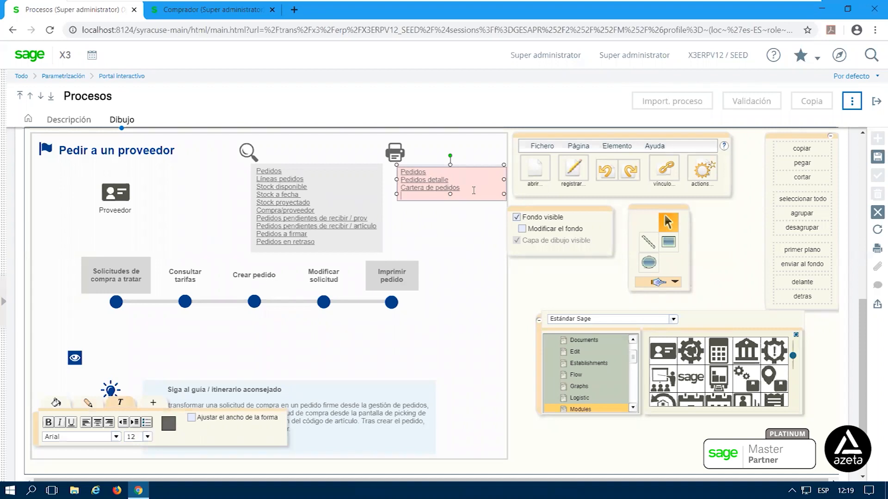
type("Documento")
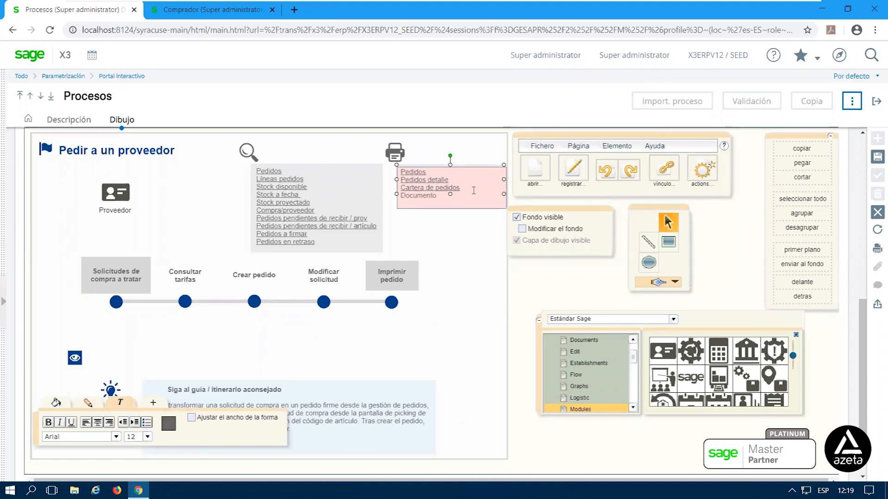
type(" pedido compra")
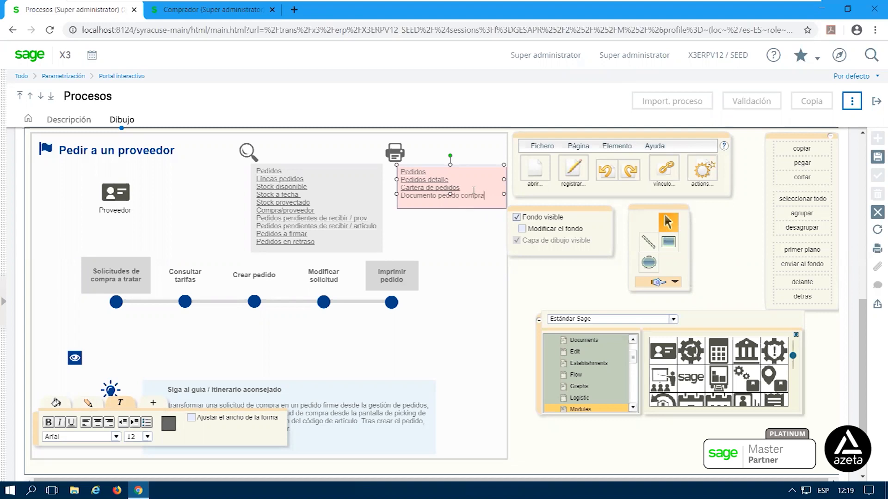
Extend the text box under the printer icon downward so it encloses the Documento pedido compra line.
left_click(466, 245)
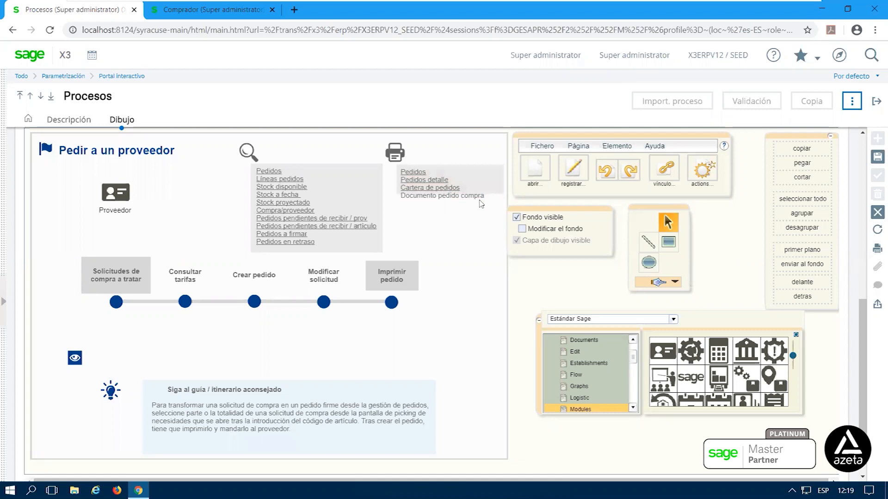
left_click(486, 182)
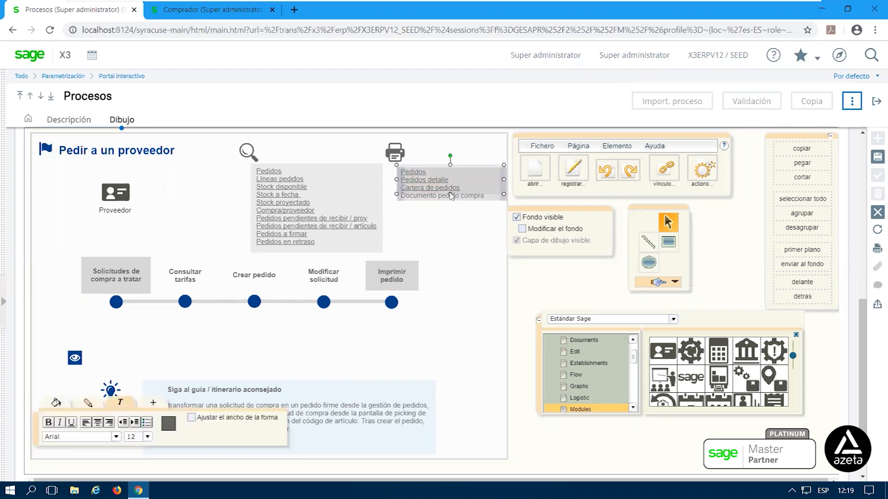
left_click_drag(450, 197, 450, 208)
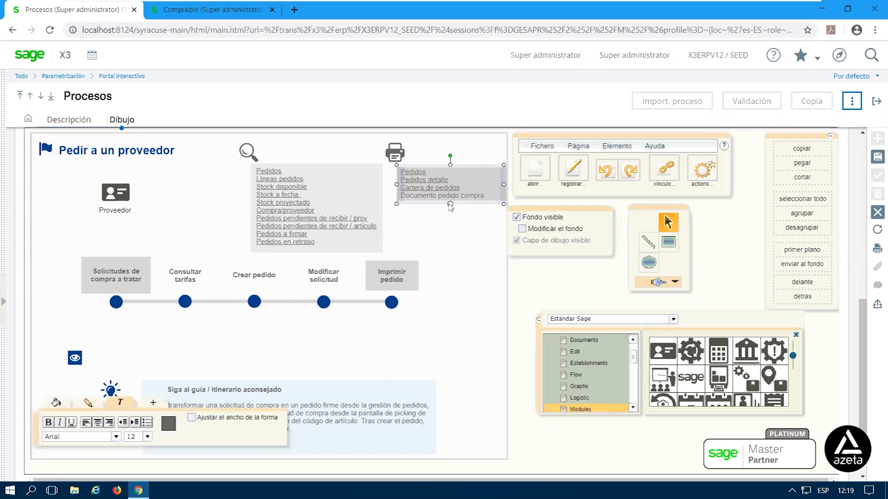
left_click(452, 229)
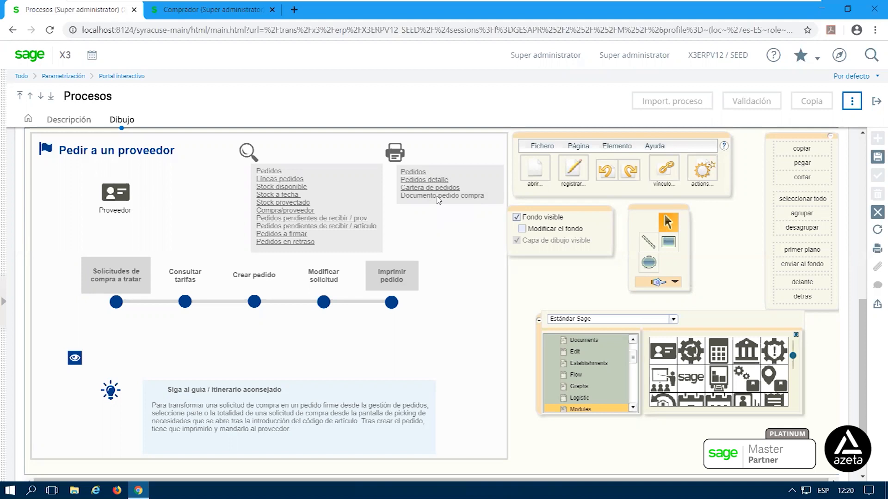
Start a link of type Informe on the text "Documento pedido compra" in the box under the printer icon.
left_click(464, 187)
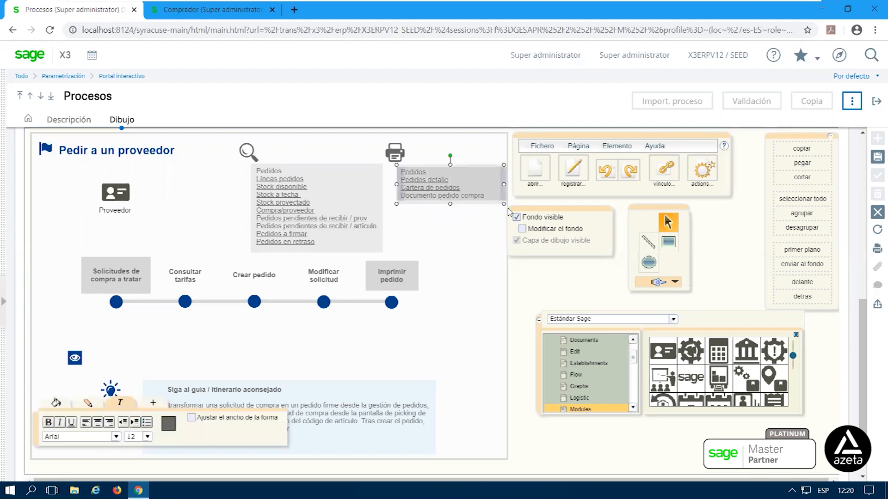
left_click(494, 194)
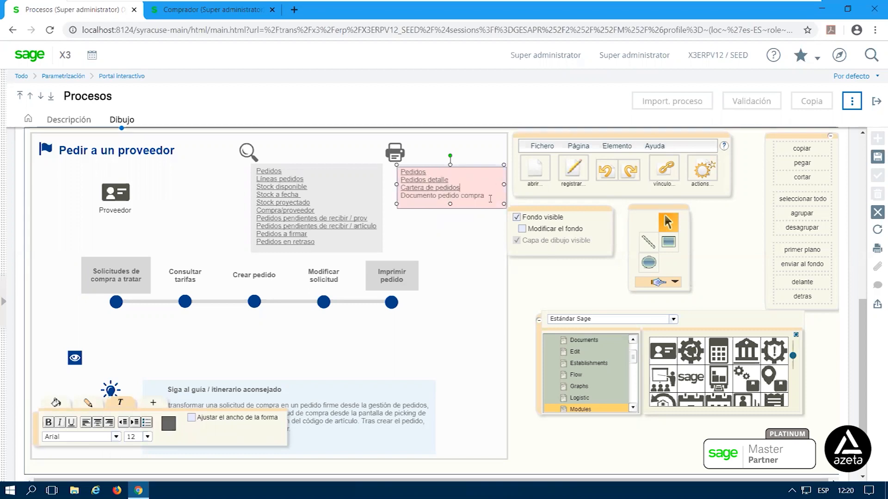
left_click_drag(490, 194, 406, 203)
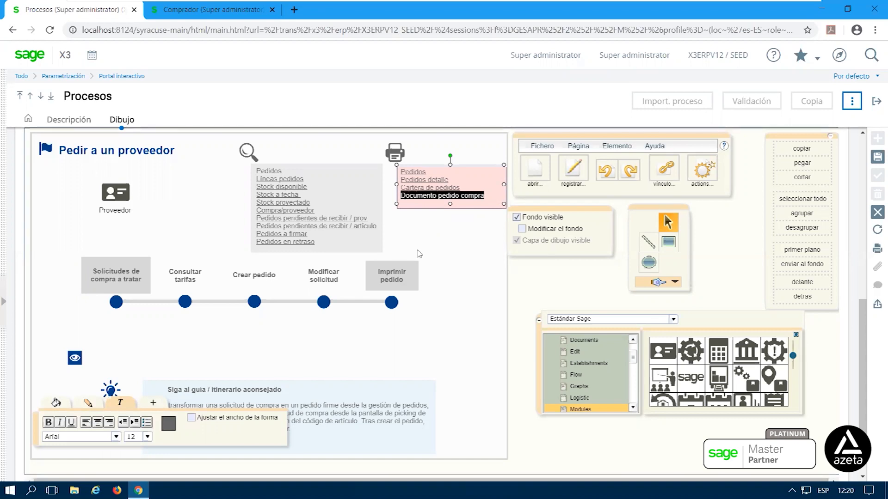
left_click(664, 173)
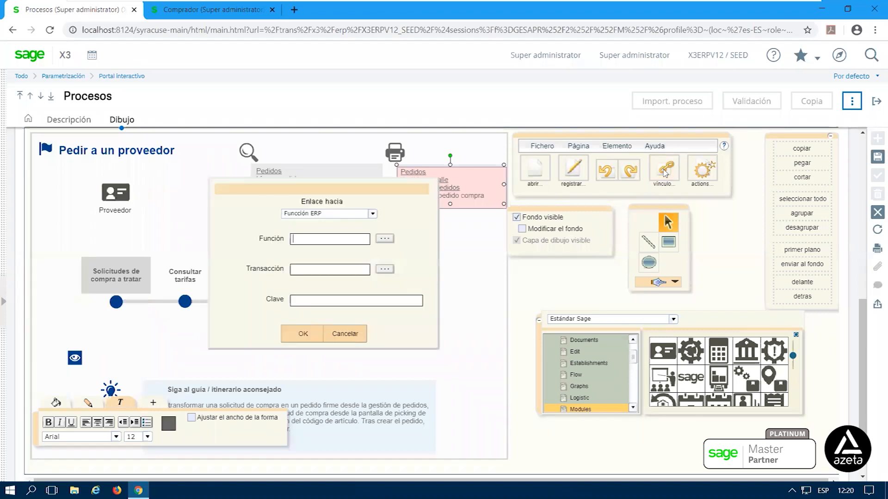
left_click_drag(305, 193, 336, 192)
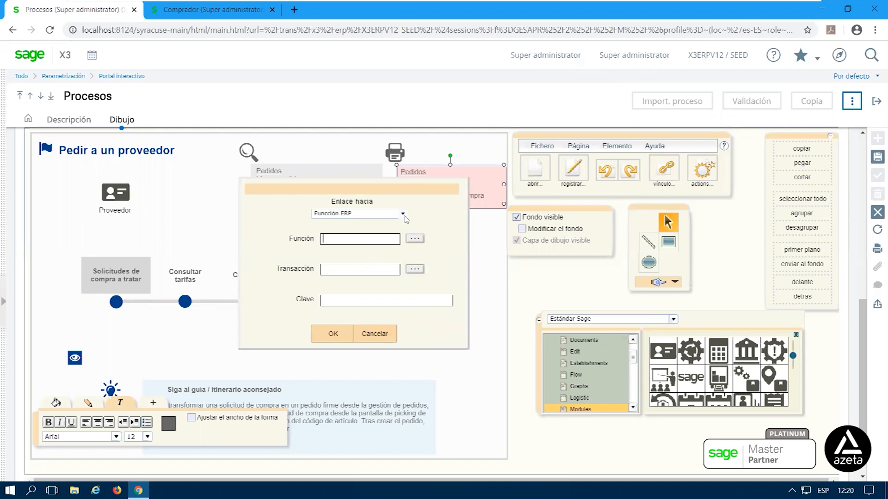
left_click(403, 214)
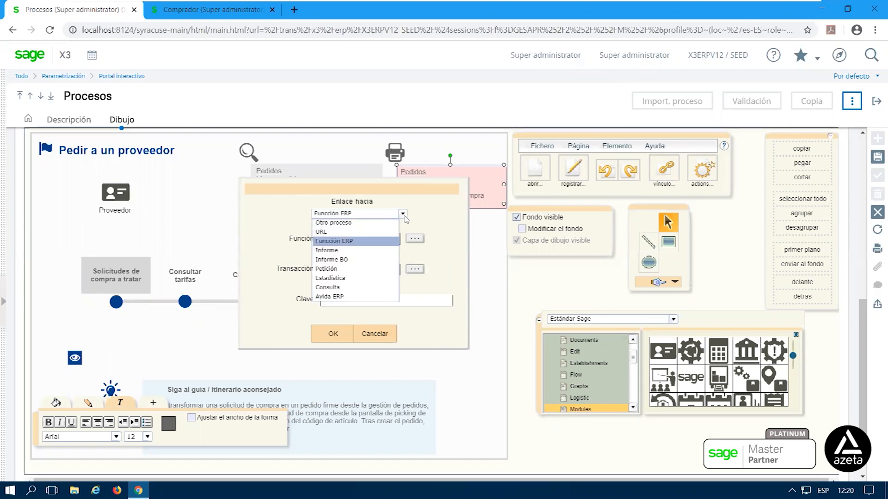
left_click(341, 251)
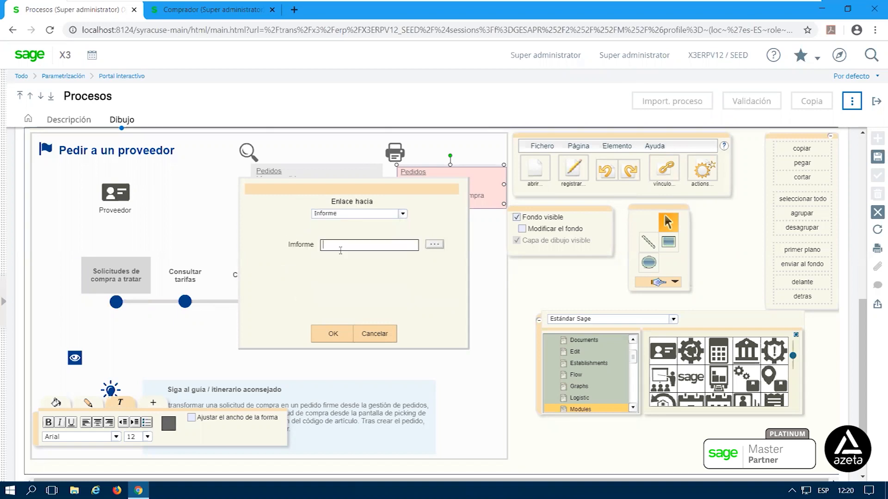
Open the report dictionary selection for the link and filter its descriptions by "pedido".
left_click(434, 245)
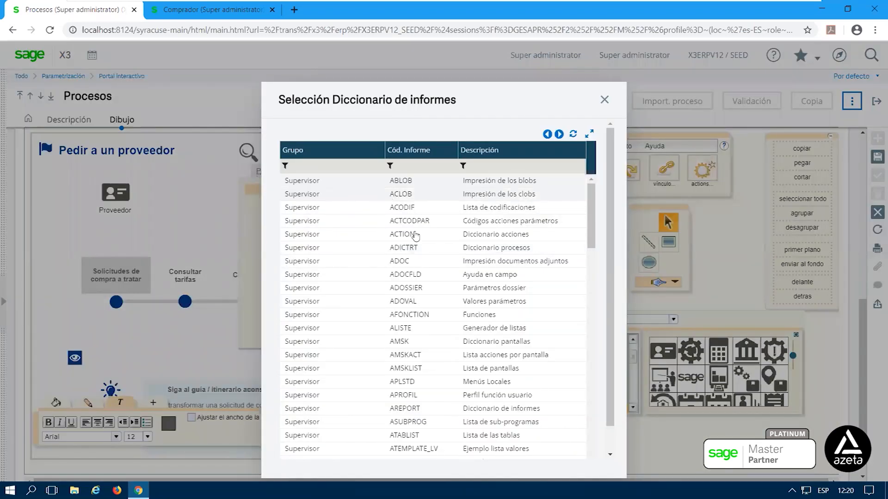
left_click(477, 165)
type("pedidos")
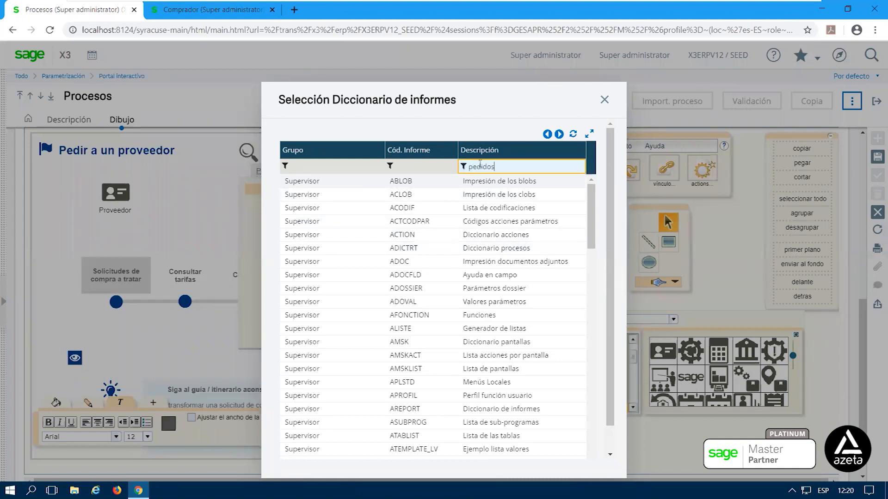
key("Return")
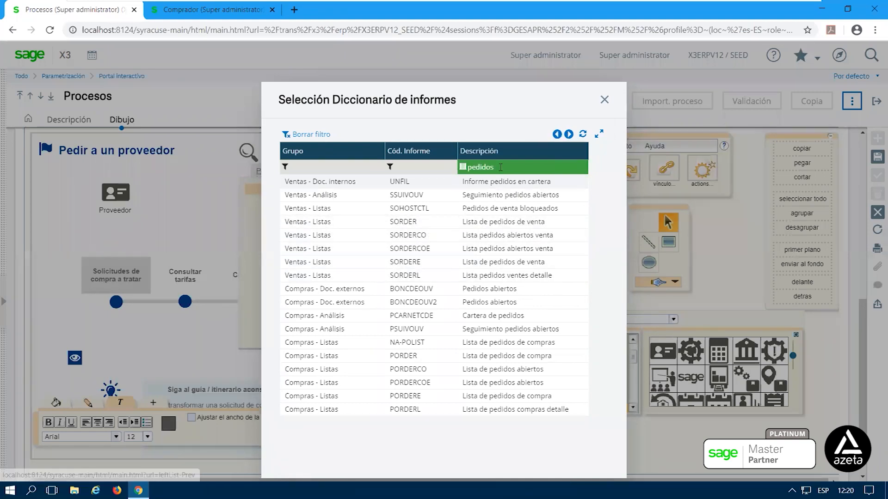
left_click_drag(502, 167, 432, 164)
key("End")
key("BackSpace")
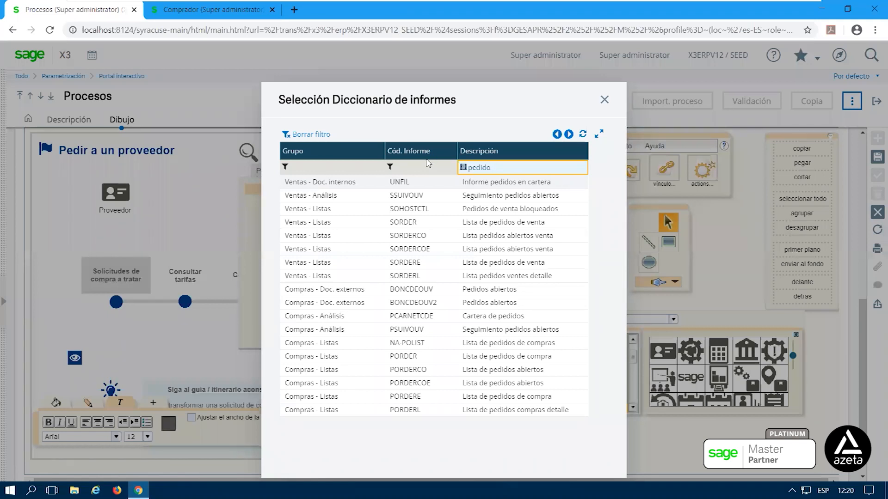
key("Return")
scroll(430, 291, "down", 1)
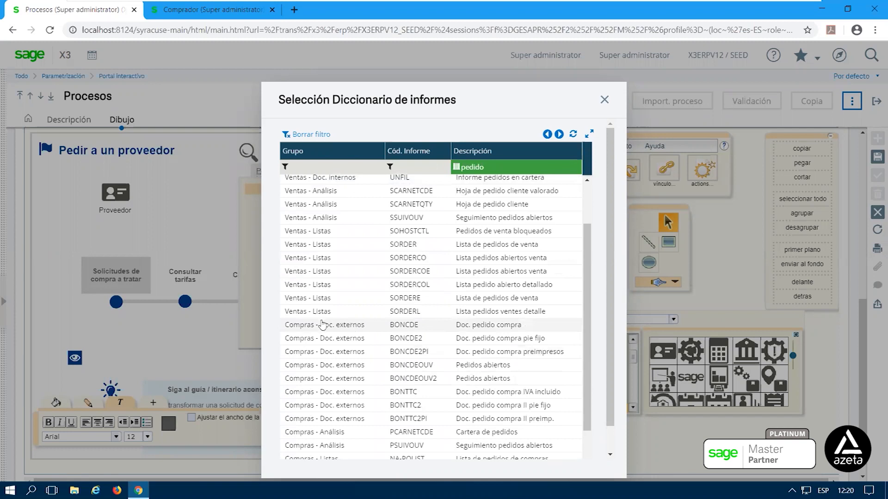
Choose report BONCDE2, Doc. pedido compra pie fijo, as the link's target and confirm the link.
left_click(415, 342)
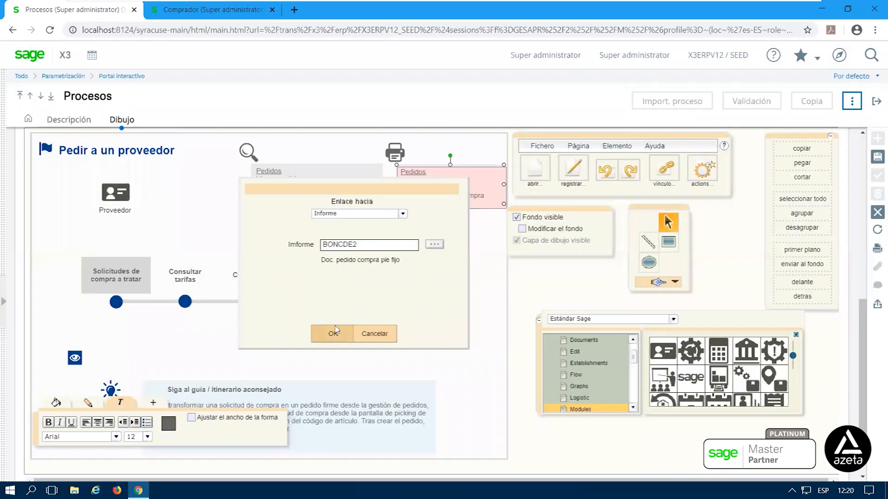
double_click(367, 244)
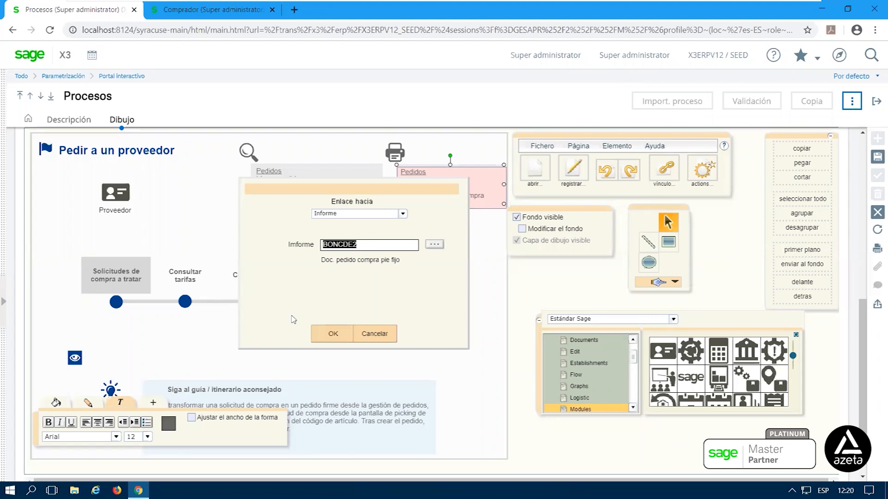
left_click(333, 334)
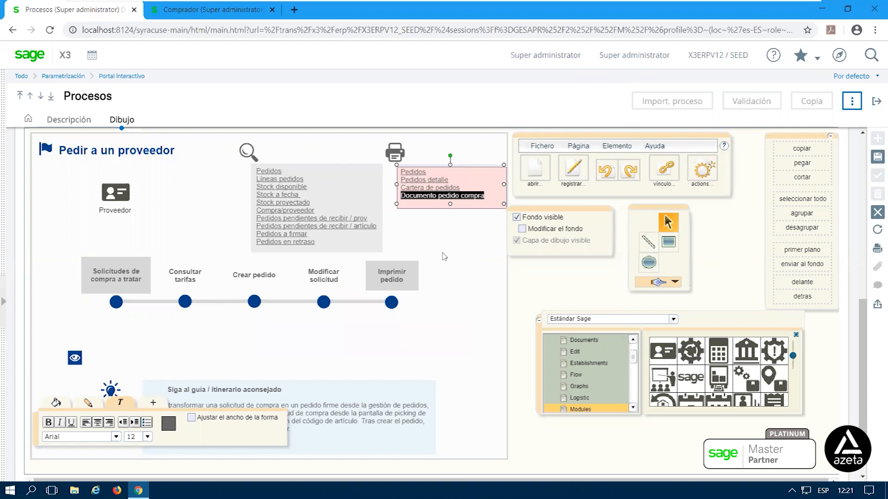
left_click(444, 257)
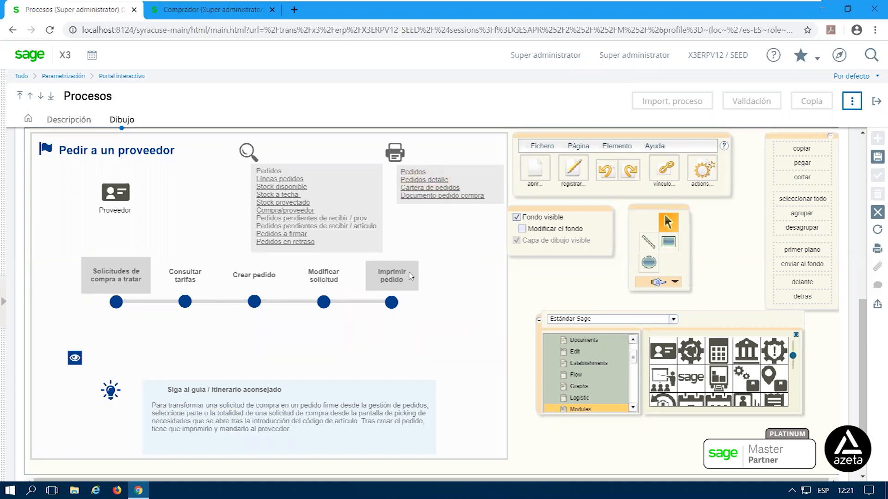
Save and validate the Pedir a un proveedor process and refresh its diagram on the Comprador page.
left_click(877, 157)
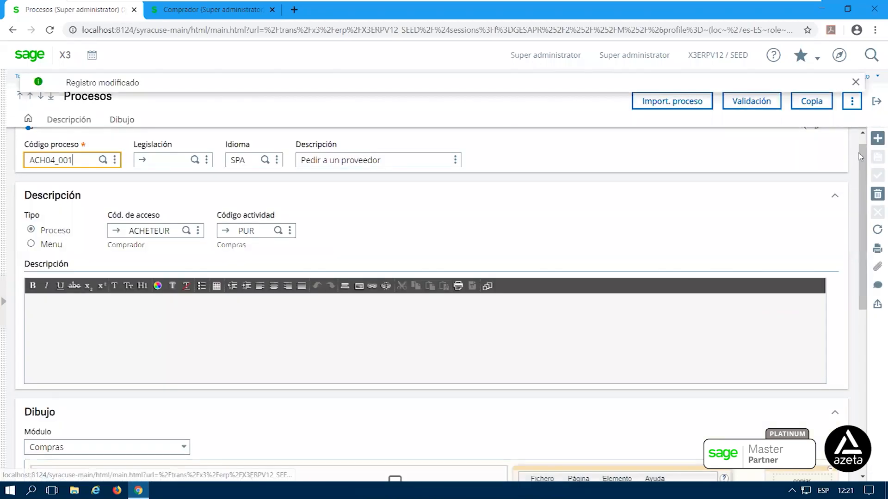
left_click(744, 109)
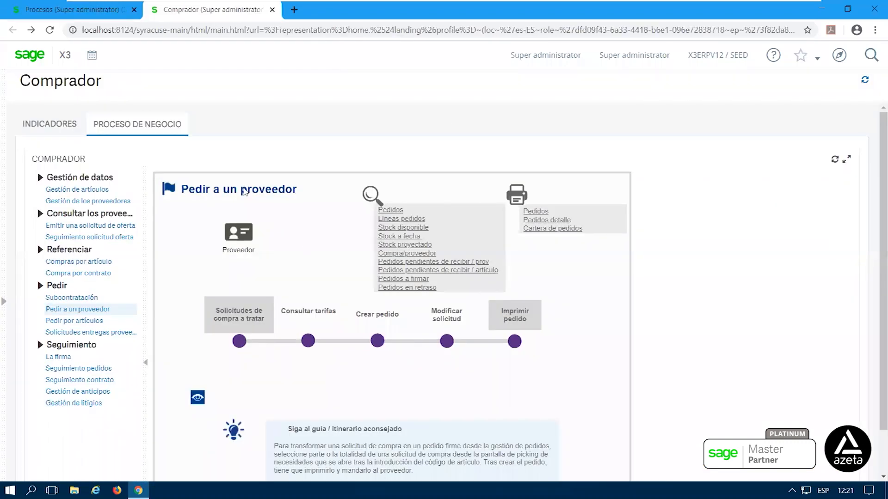
left_click(834, 159)
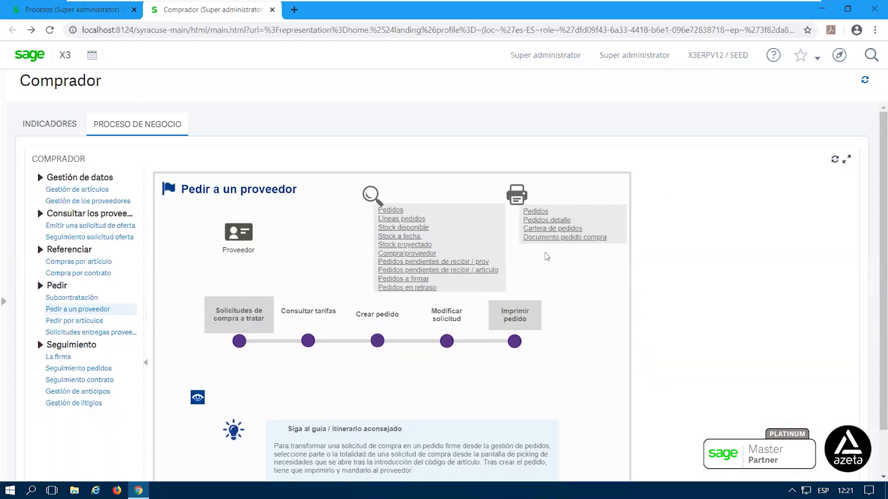
Test the Documento pedido compra entry on the Comprador page and exit the report parameters screen.
left_click(558, 238)
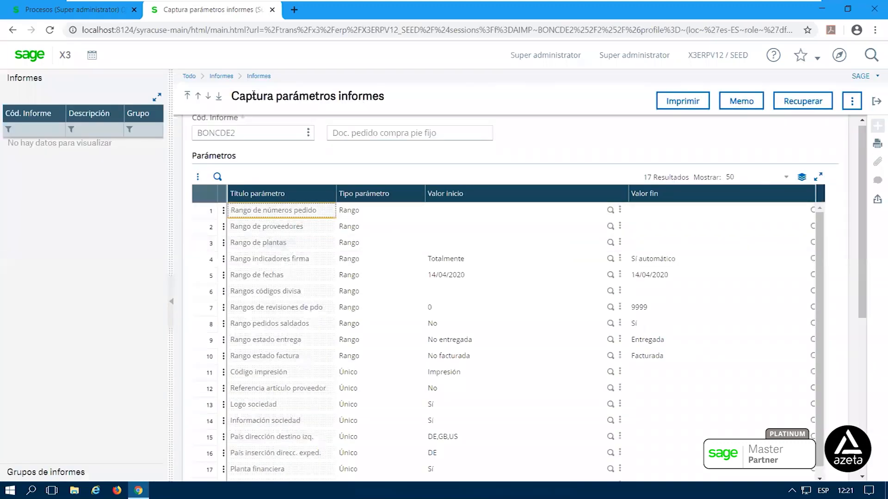
left_click(444, 210)
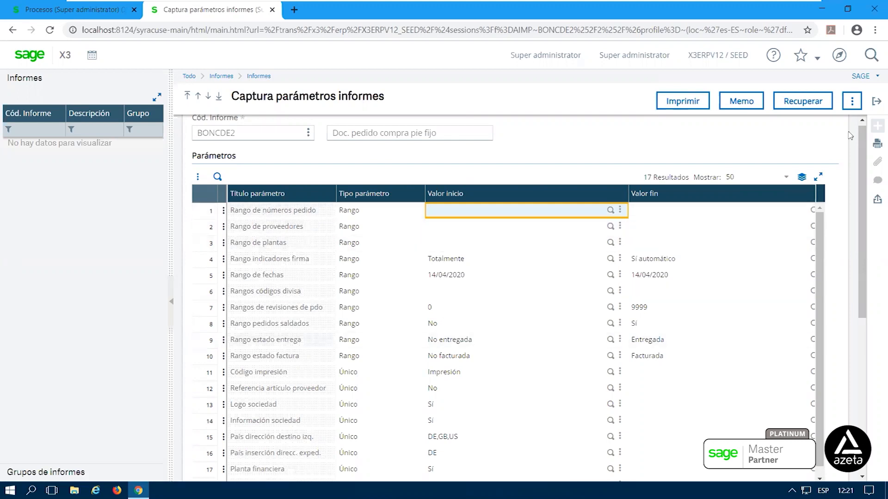
left_click(862, 107)
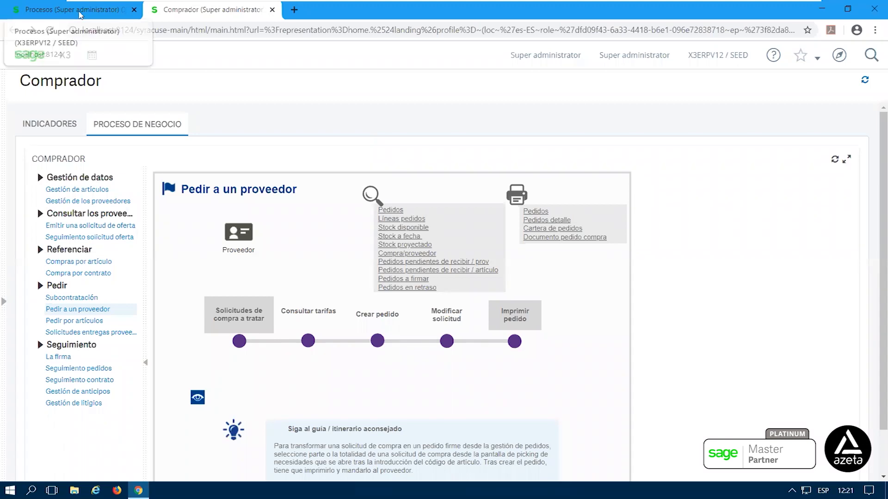
In the Procesos drawing, duplicate the grey line connecting the step circles and place the copy just below the row of circles.
left_click(80, 15)
scroll(432, 214, "down", 3)
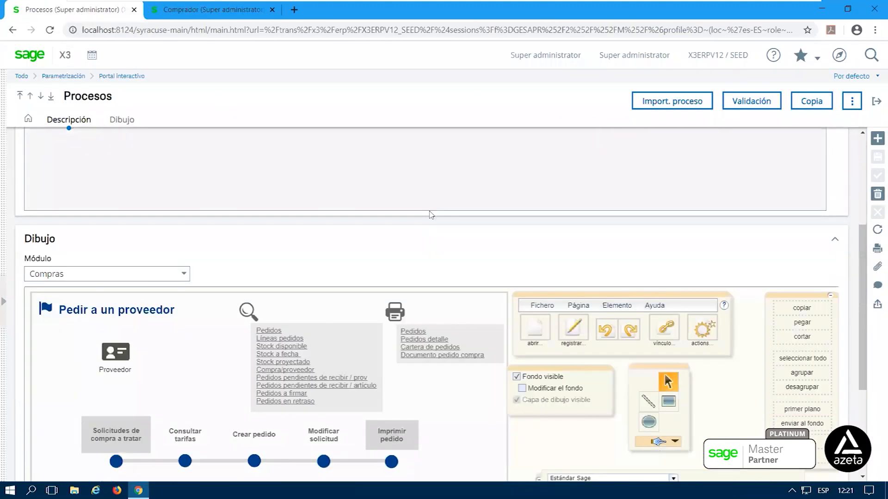
scroll(430, 214, "down", 3)
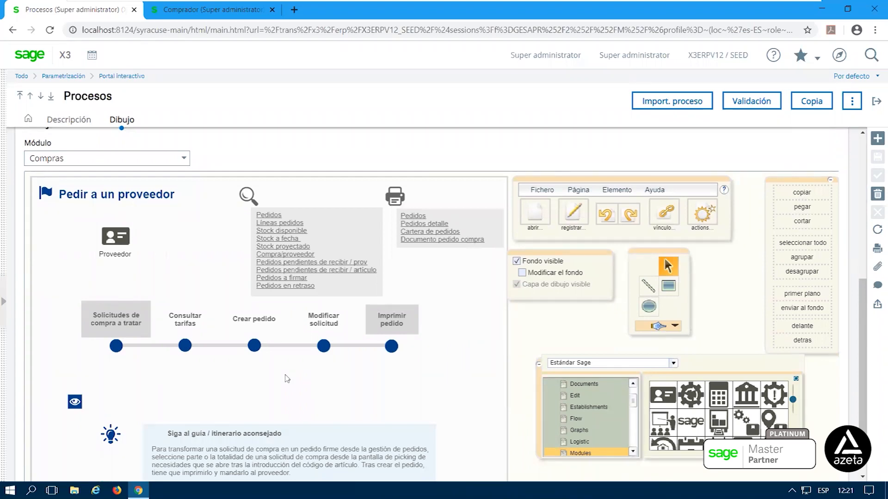
scroll(399, 343, "down", 1)
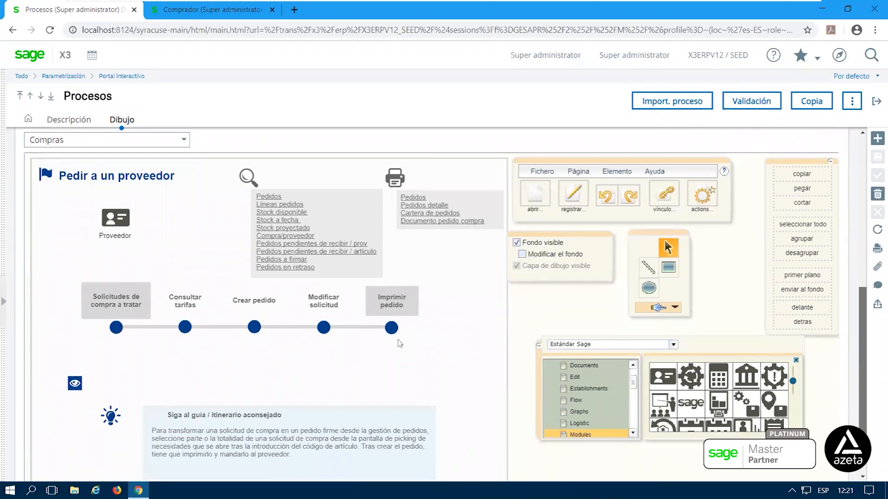
scroll(399, 343, "down", 1)
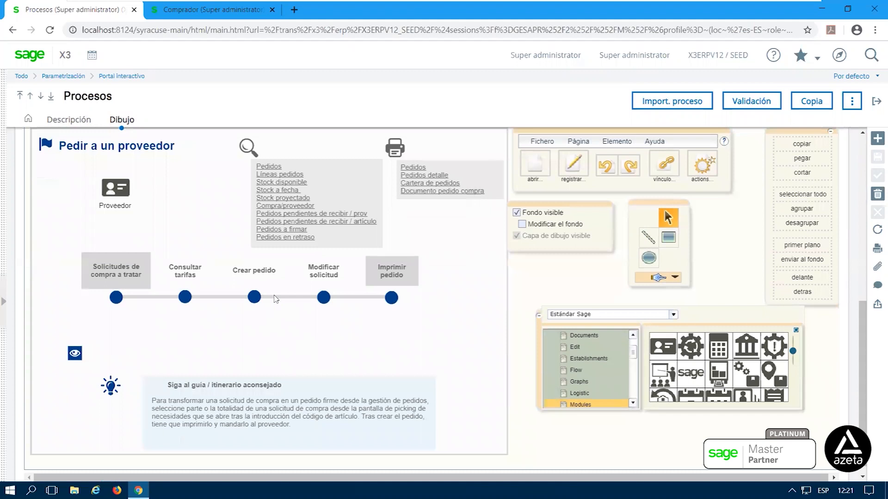
left_click(276, 299)
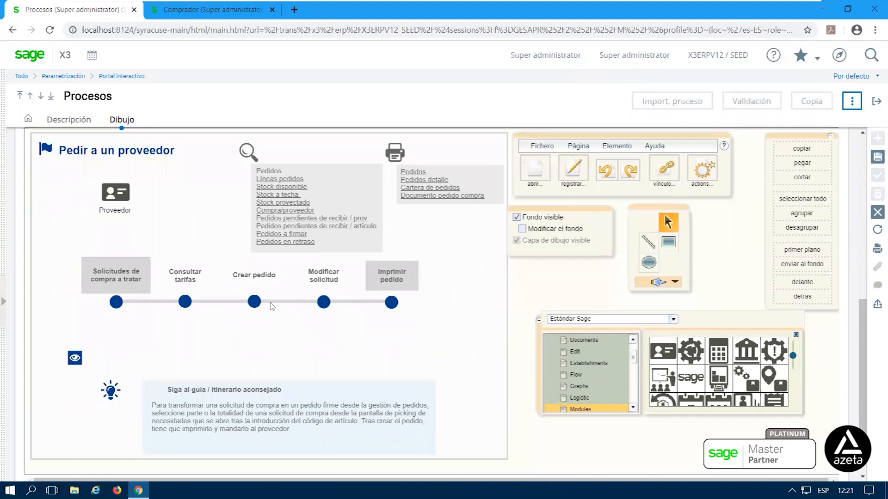
left_click(276, 303)
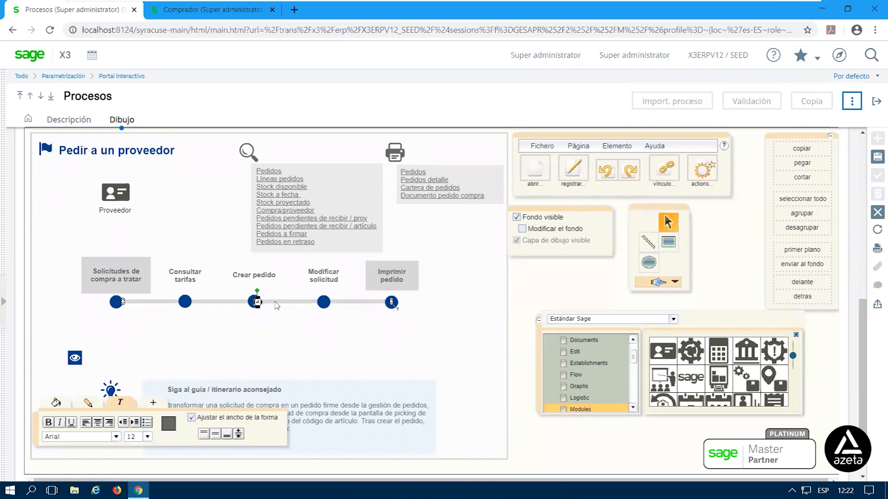
left_click(280, 337)
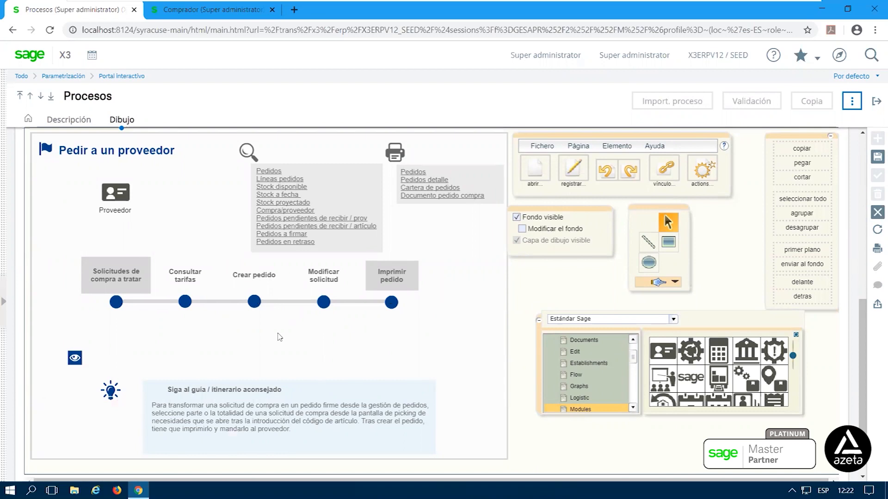
left_click(278, 303)
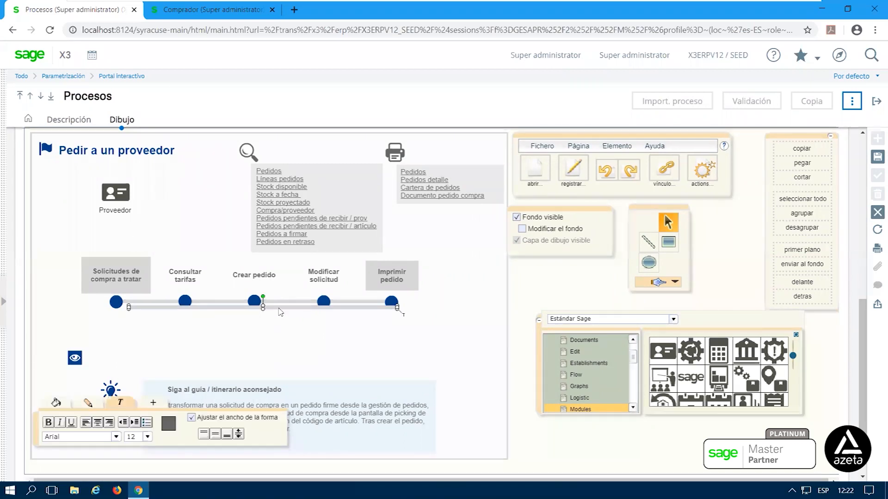
left_click_drag(280, 311, 269, 333)
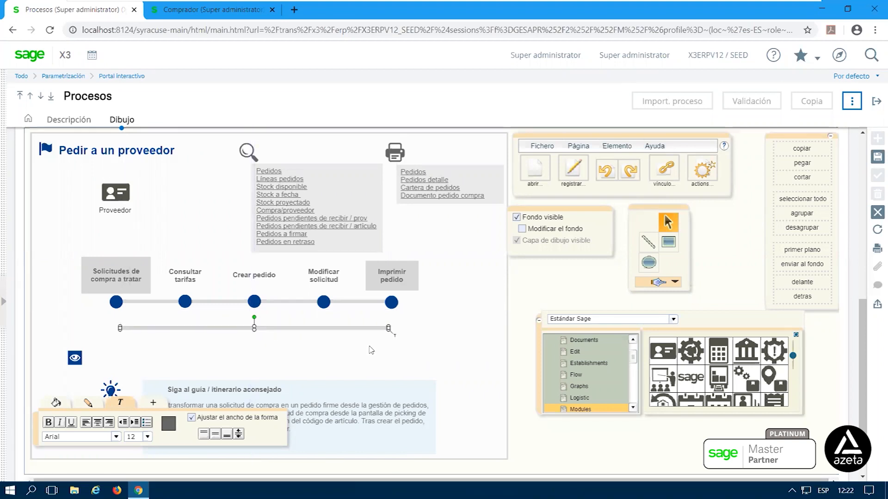
Shorten and angle the copied grey line so it branches diagonally down from the Crear pedido circle, and send it to the back.
left_click_drag(389, 329, 287, 324)
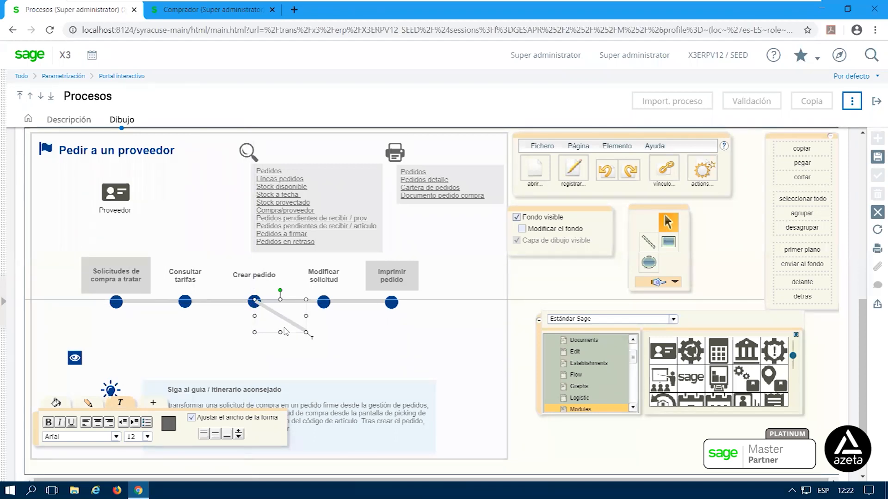
left_click(241, 347)
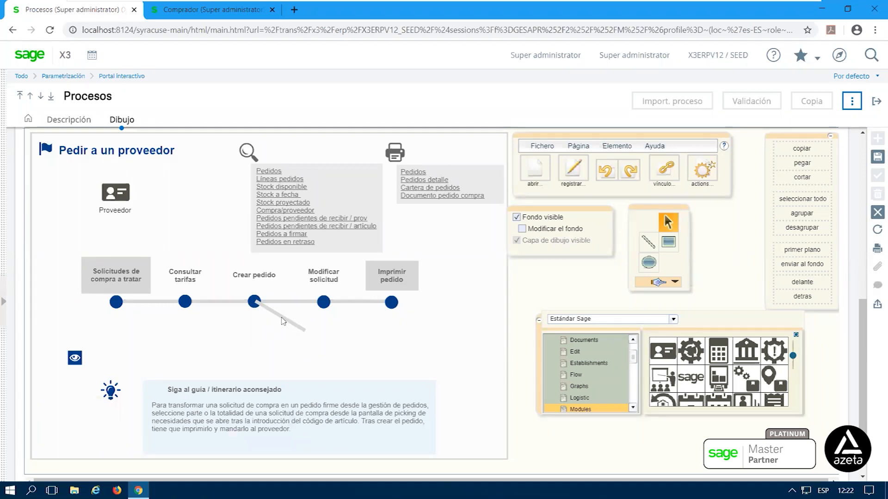
left_click(283, 321)
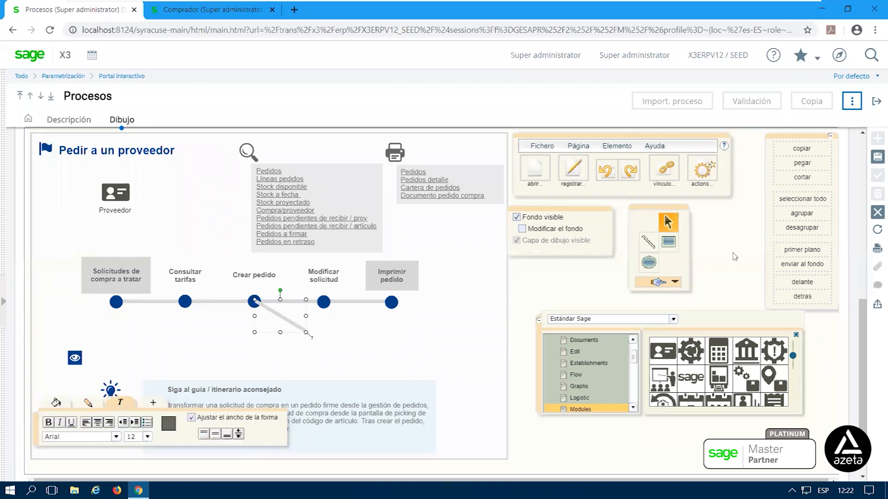
left_click(803, 264)
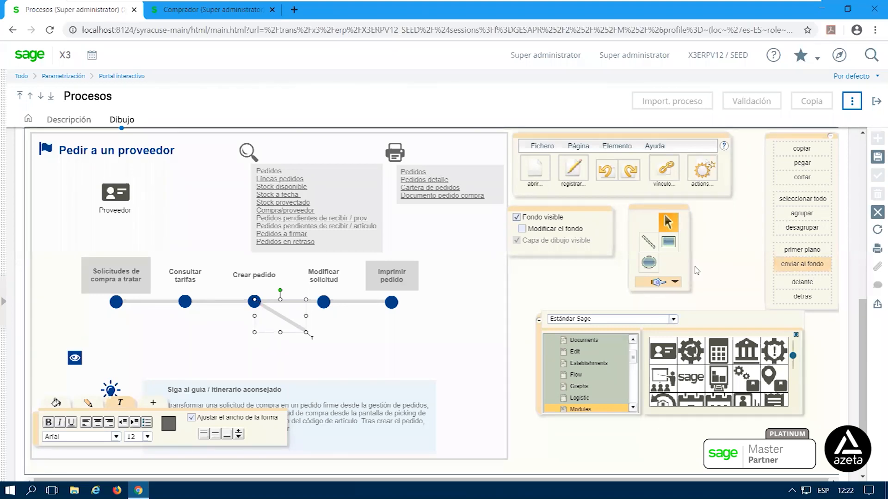
left_click(262, 319)
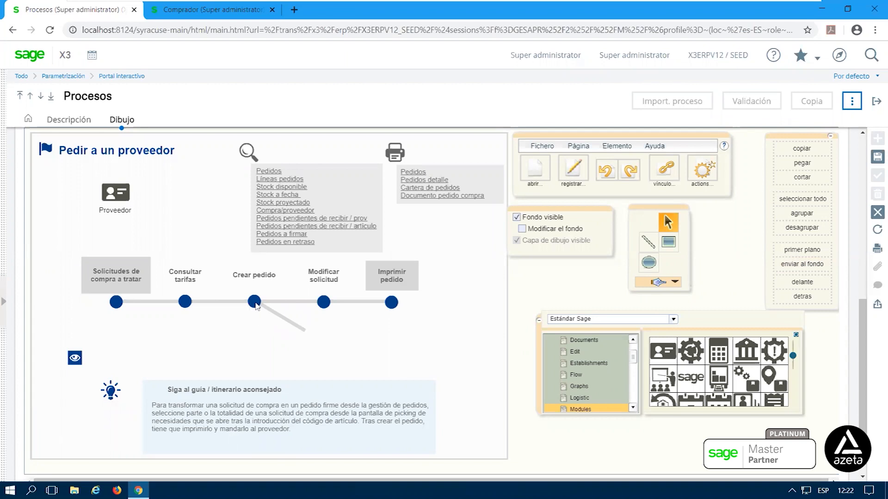
Duplicate the Crear pedido step circle and place the copy at the lower end of the diagonal branch line.
left_click(255, 306)
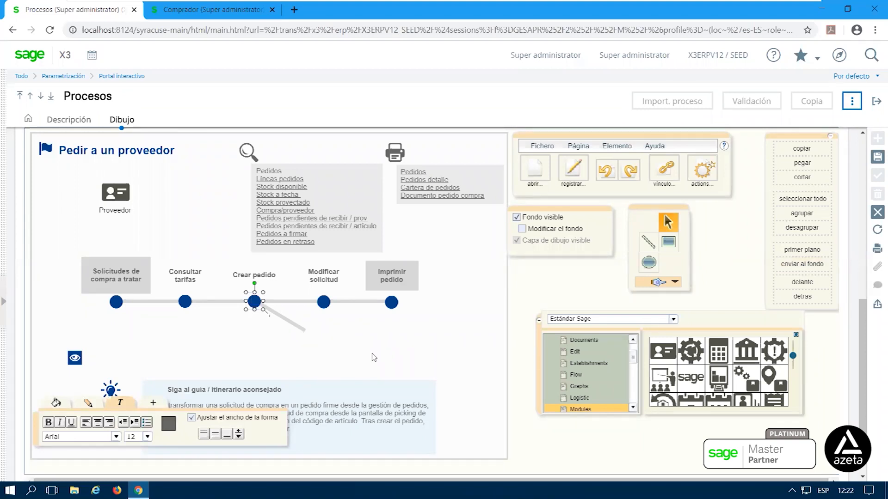
left_click_drag(260, 307, 306, 332)
left_click(361, 342)
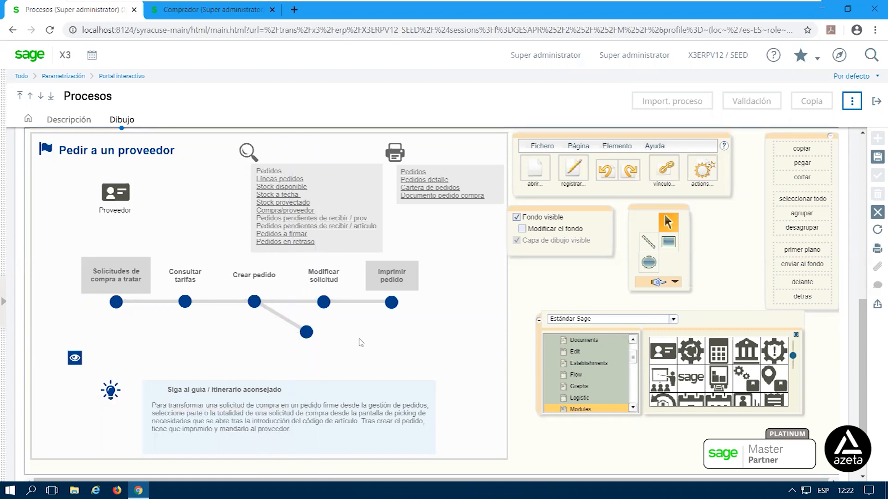
Duplicate the Crear pedido label and place the copy beside the circle at the end of the branch.
left_click(248, 275)
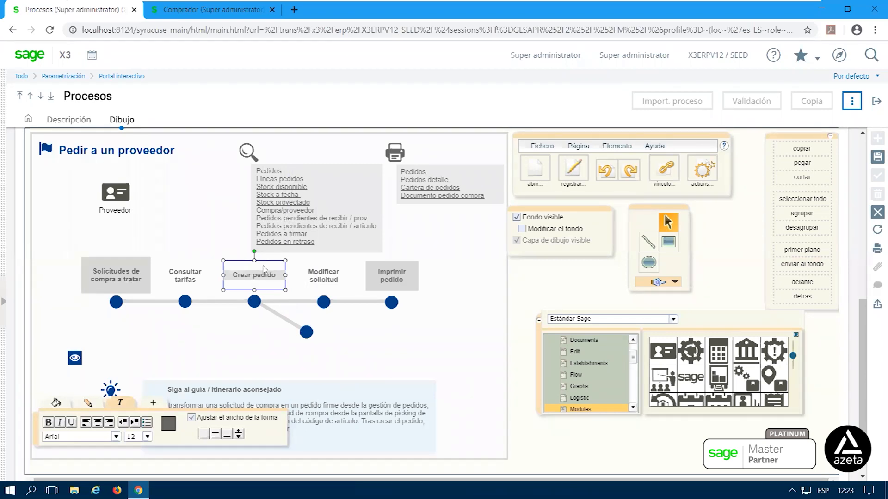
key("ctrl+c")
key("ctrl+v")
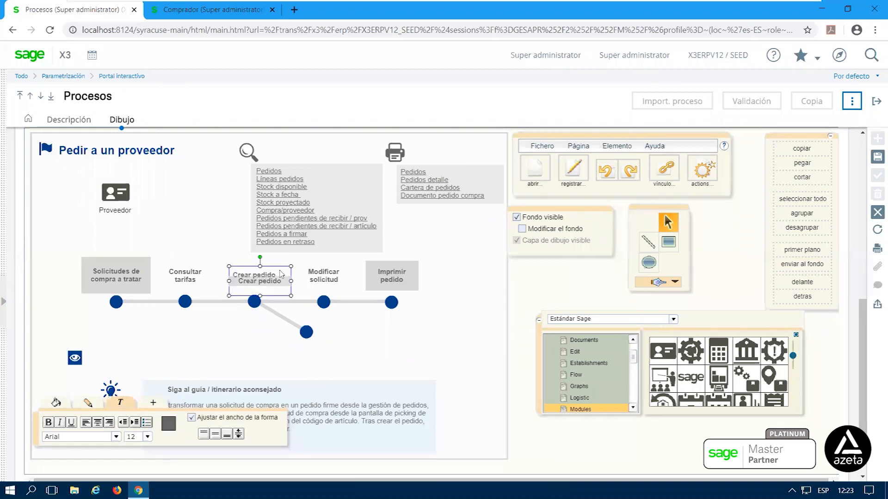
left_click_drag(280, 269, 368, 320)
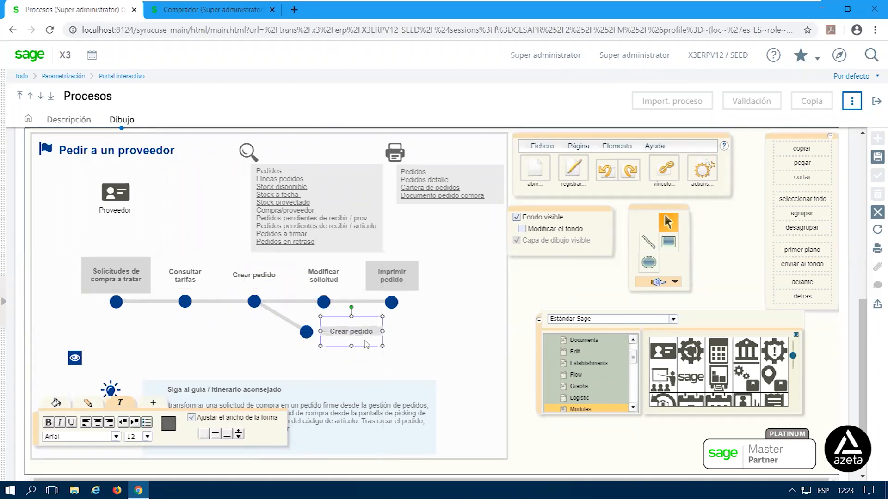
Change the copied label's text to Firmar pedido in bold and move it slightly closer to the branch circle.
double_click(366, 330)
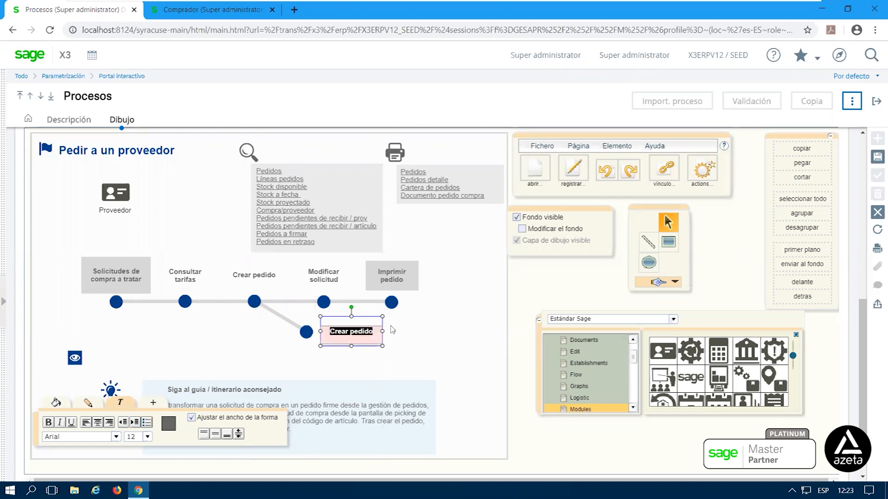
type("Firma")
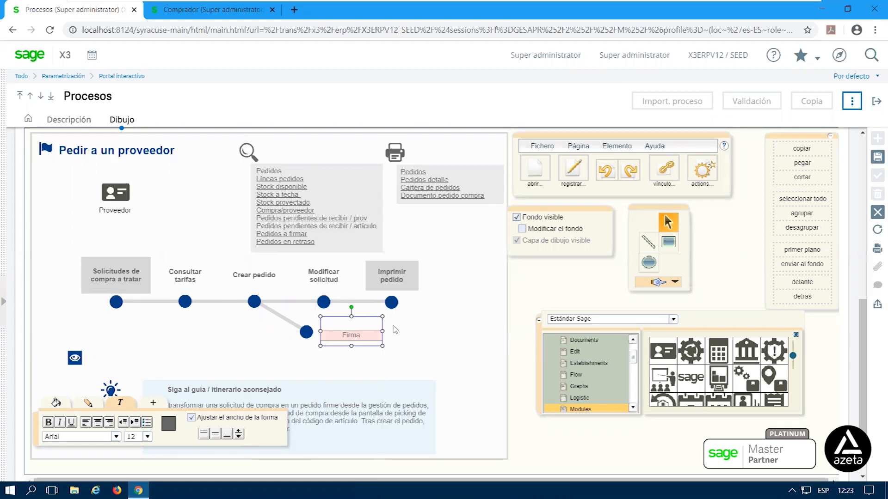
type("r pedido")
key("ctrl+shift+Left")
key("ctrl+shift+Left")
left_click(50, 422)
left_click(410, 353)
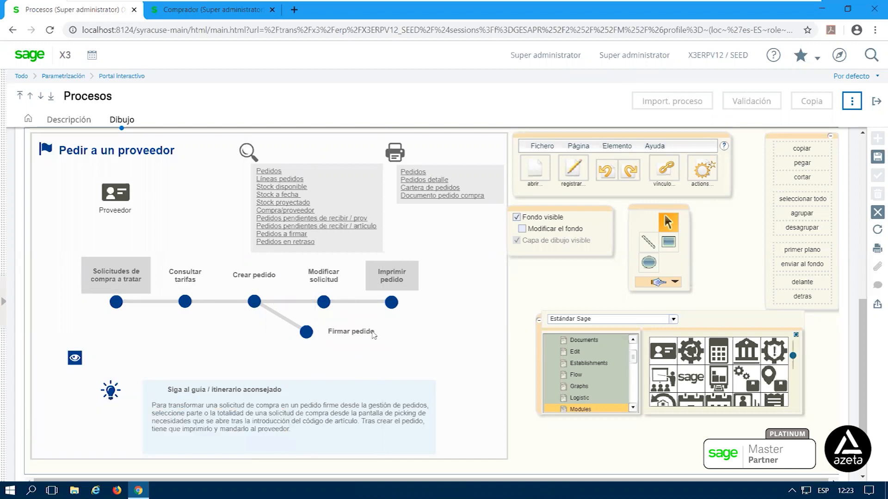
double_click(345, 336)
left_click(413, 344)
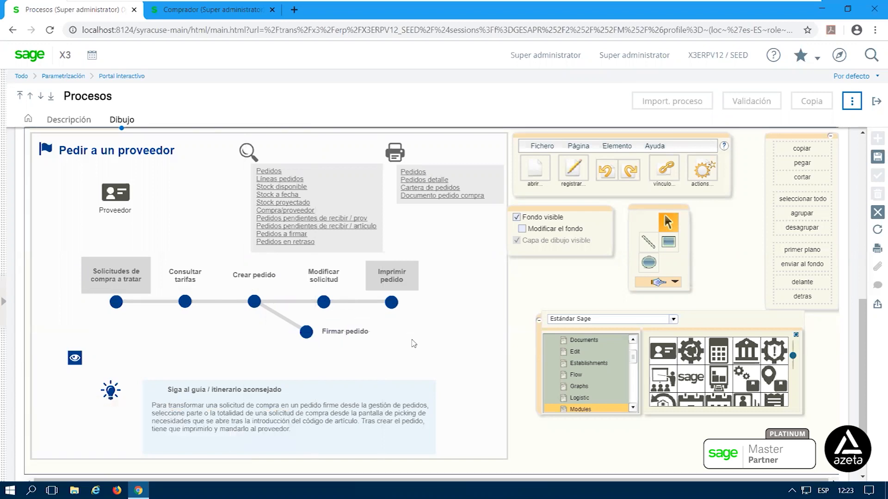
Open the link settings of the circle beside Firmar pedido and clear the link's transaction.
left_click(307, 334)
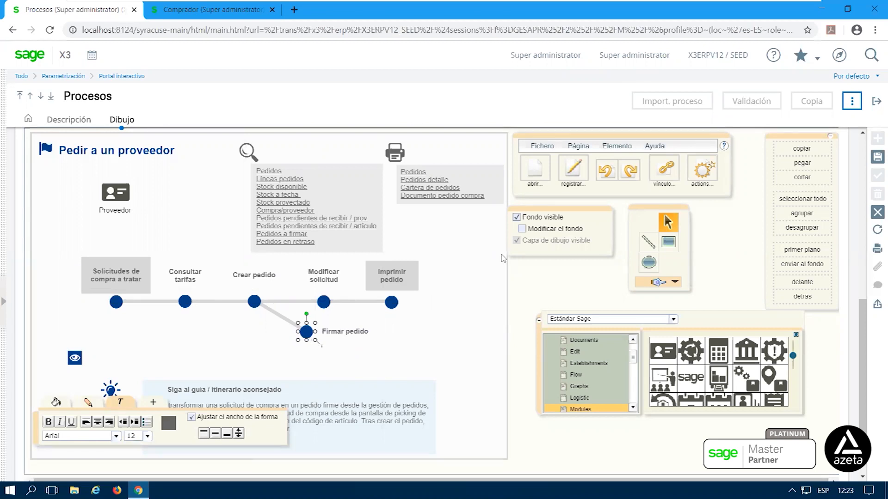
left_click(669, 175)
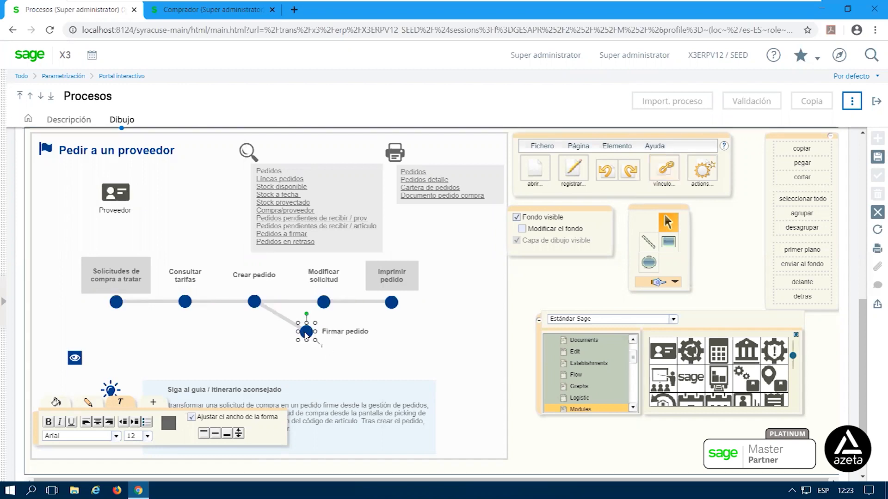
mouse_move(667, 171)
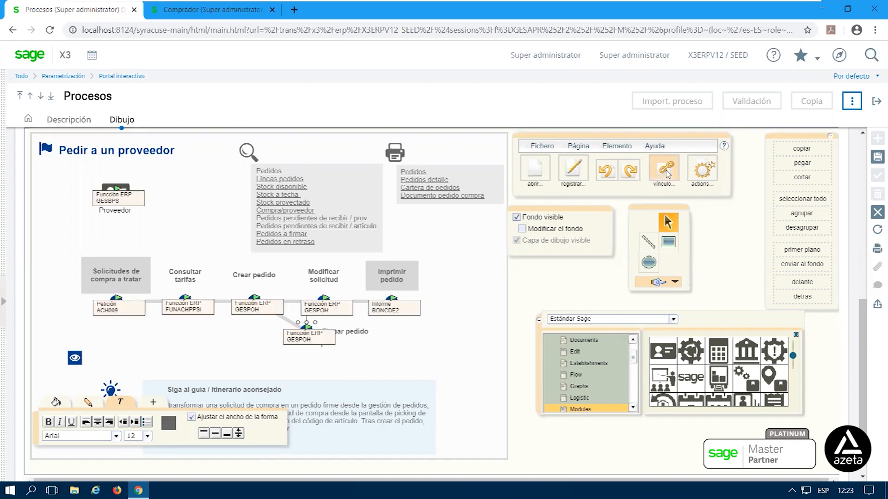
left_click(667, 174)
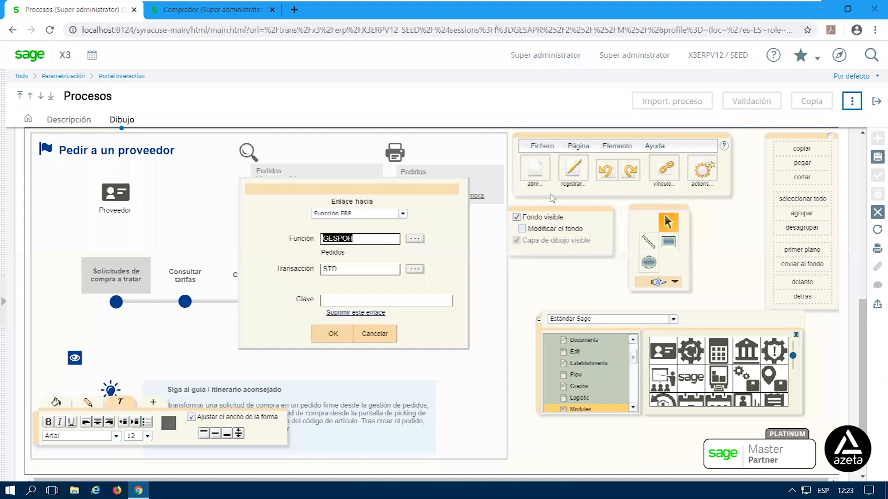
double_click(358, 269)
key("BackSpace")
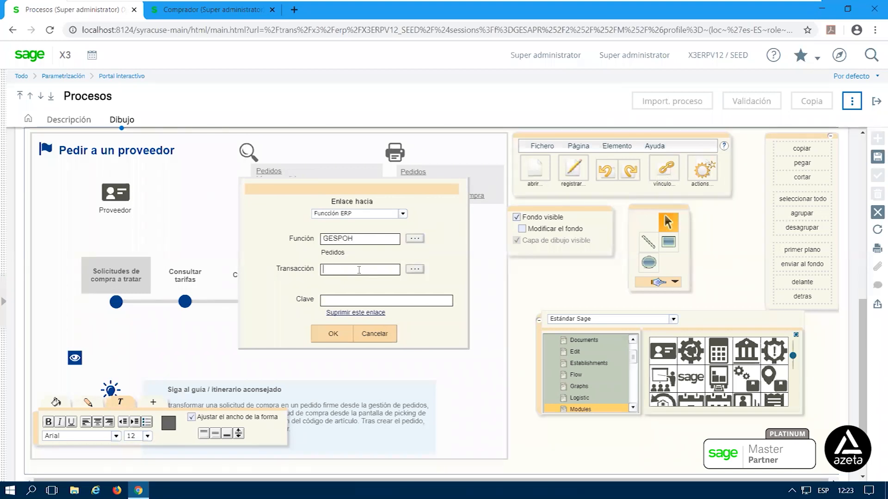
Set the link's ERP function to SAIWRKPLN, Monitor workflow, found by filtering descriptions for monitor, and confirm it without a transaction.
double_click(367, 238)
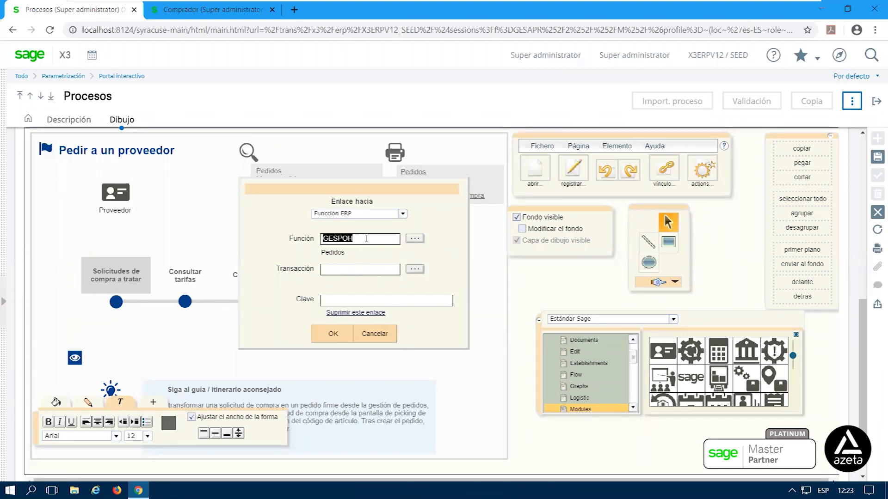
key("BackSpace")
left_click(415, 238)
left_click(398, 166)
type("monitor")
key("Tab")
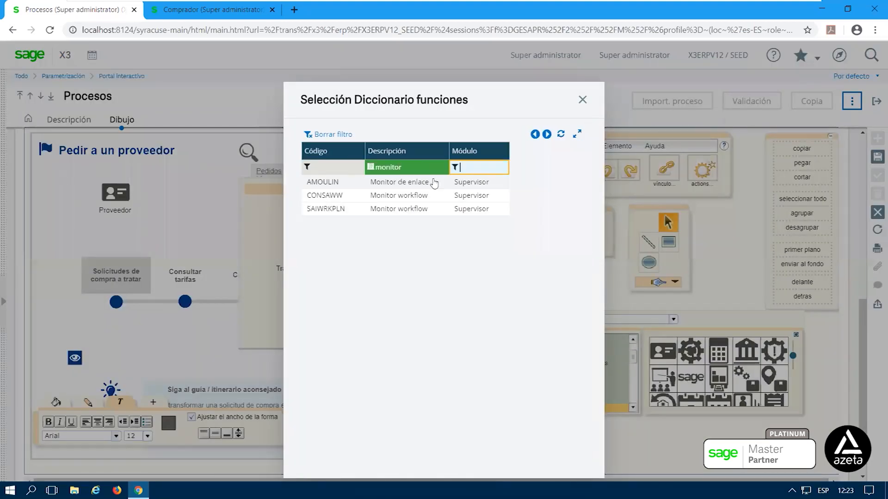
left_click(395, 209)
left_click(414, 269)
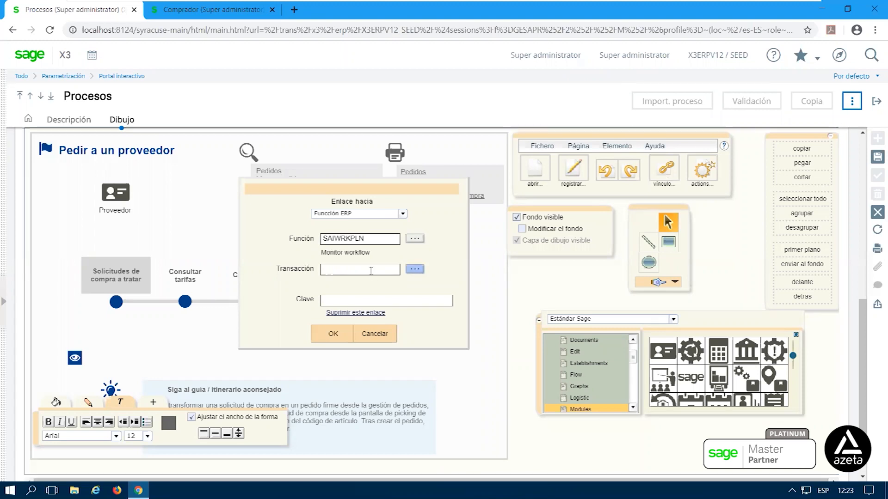
left_click(333, 338)
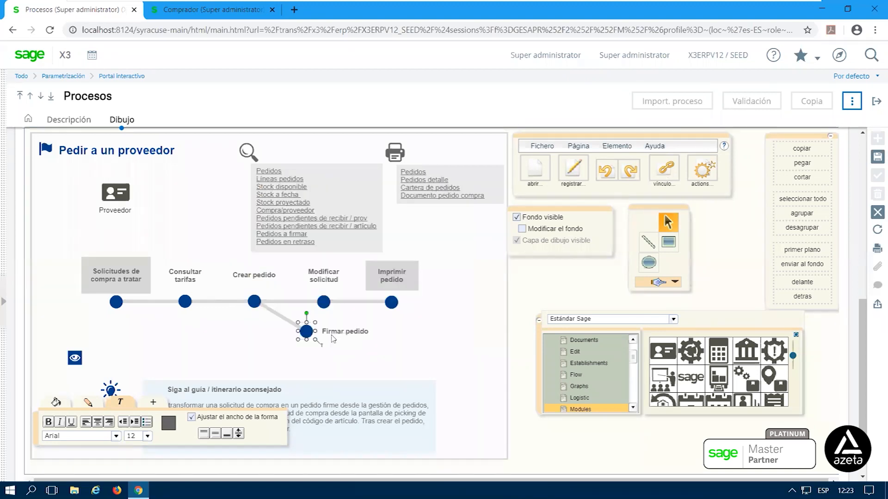
left_click(401, 344)
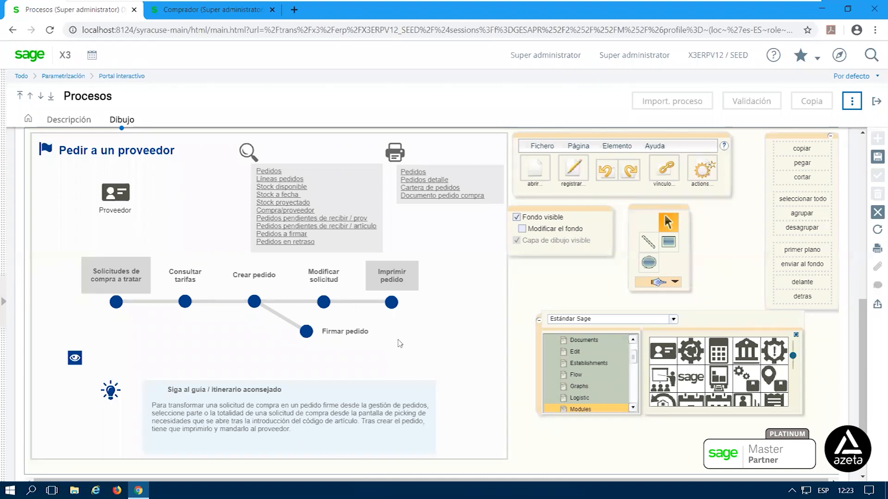
Save the Pedir a un proveedor process and refresh its diagram on the Comprador page.
left_click(862, 159)
scroll(524, 228, "down", 2)
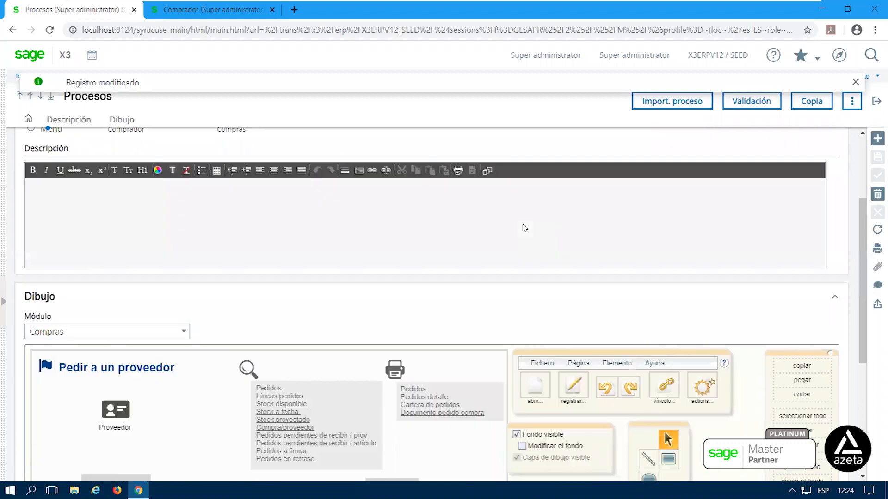
scroll(525, 228, "down", 5)
left_click(224, 7)
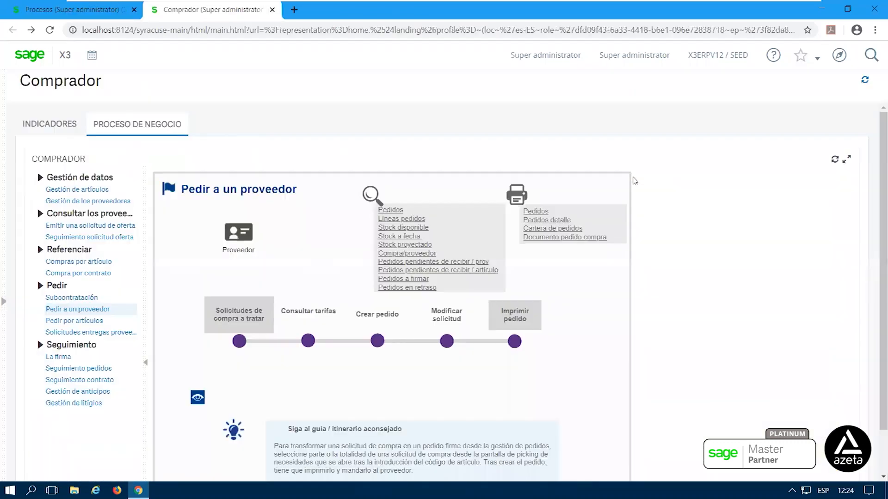
left_click(835, 159)
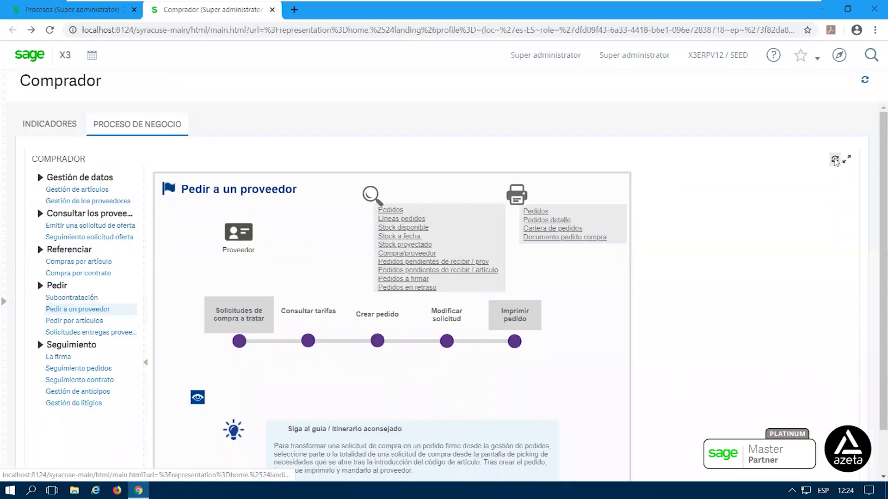
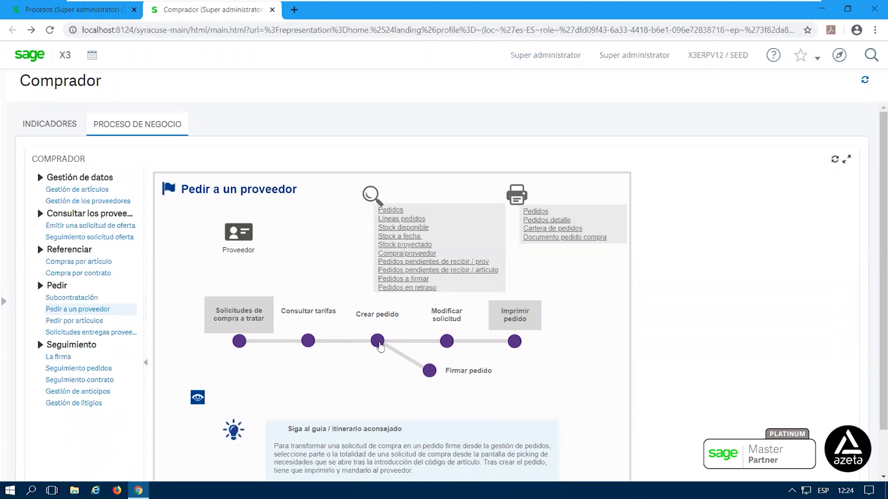
Test the Firmar pedido circle with transaction ALL, Estándar completa, look through the workflow monitor and exit it.
left_click(429, 371)
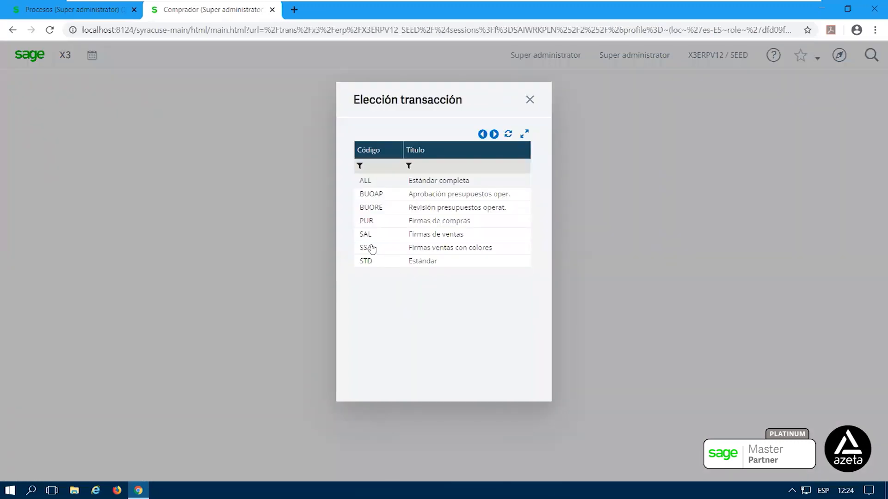
left_click(438, 181)
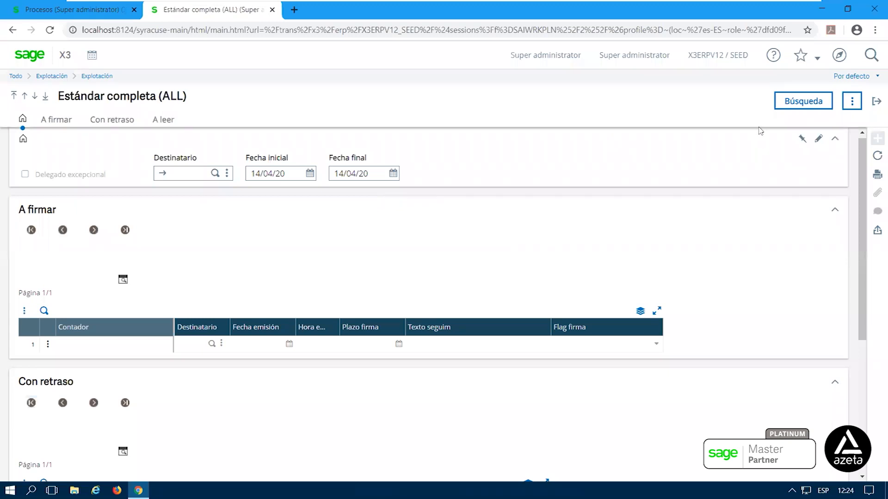
scroll(391, 251, "down", 5)
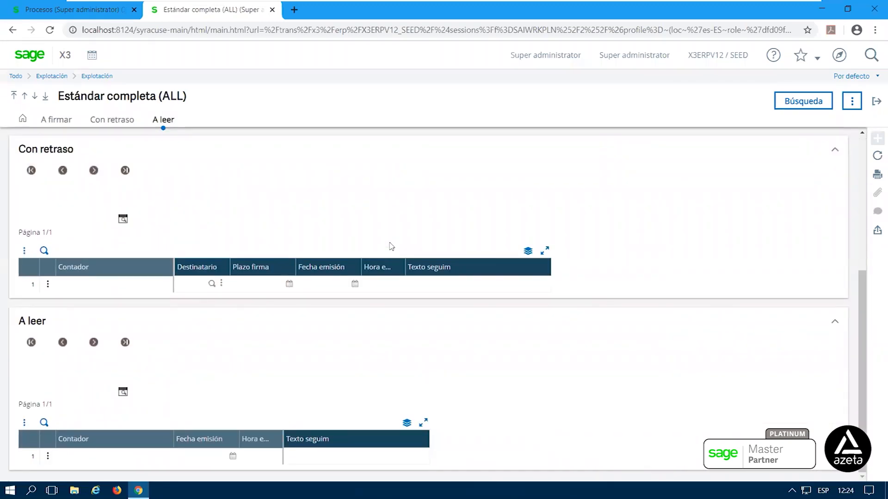
scroll(391, 246, "up", 5)
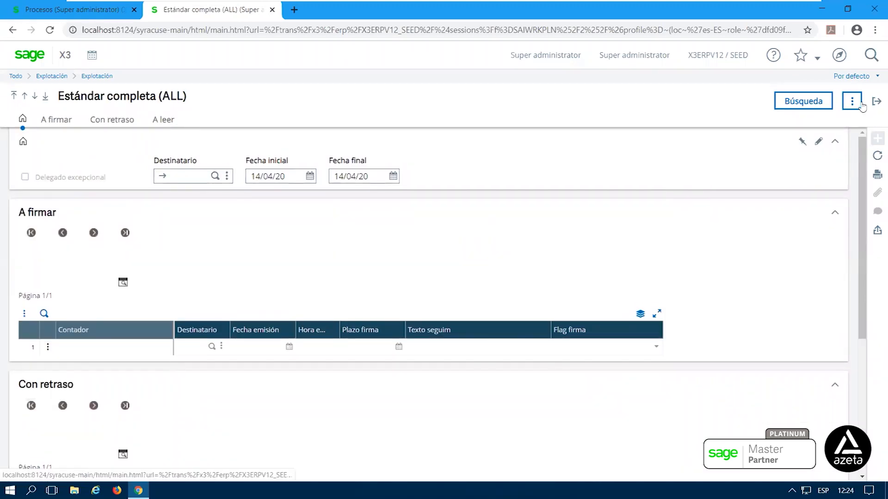
left_click(877, 101)
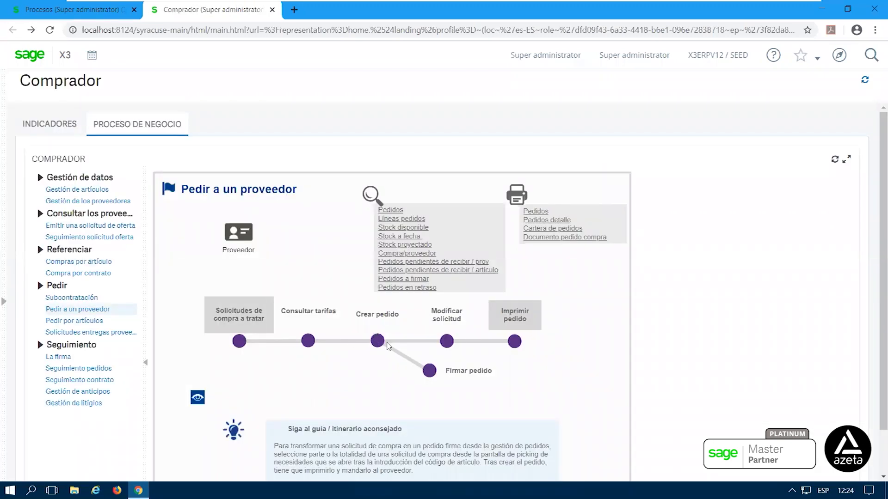
Return to the Pedir a un proveedor drawing in Procesos and review the links assigned to its elements.
left_click(74, 10)
scroll(409, 274, "down", 3)
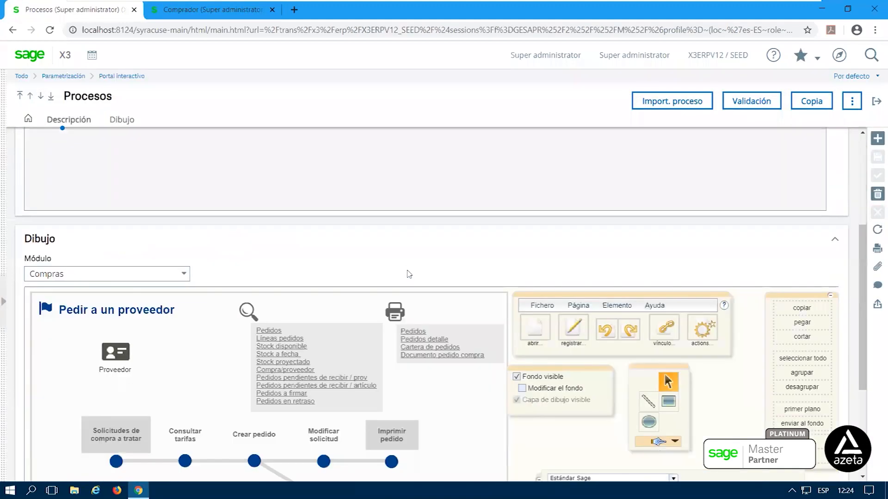
scroll(409, 275, "down", 3)
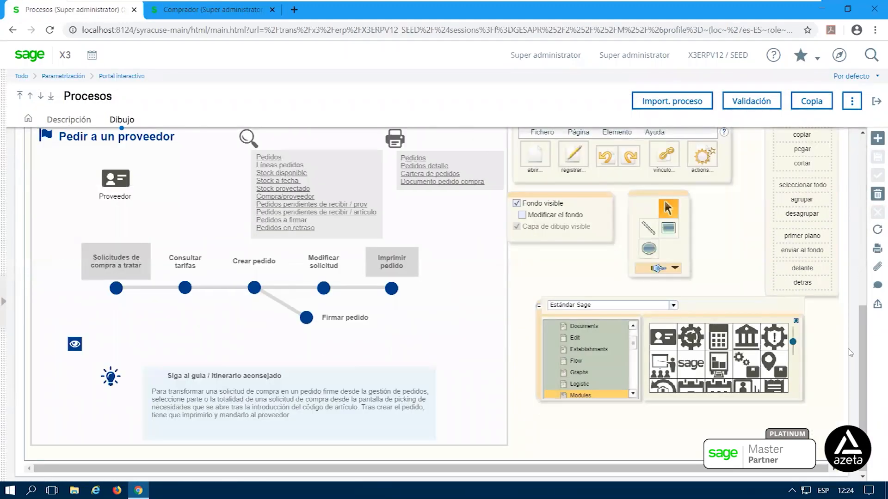
left_click_drag(860, 351, 858, 334)
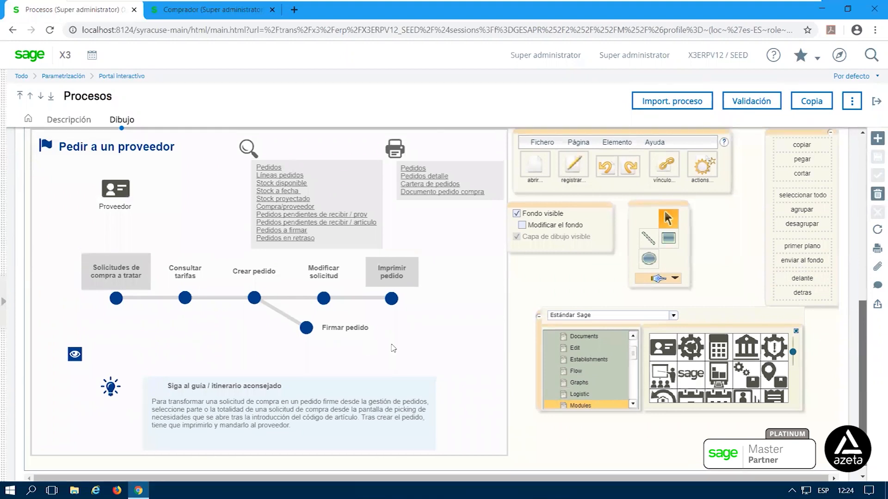
left_click(327, 329)
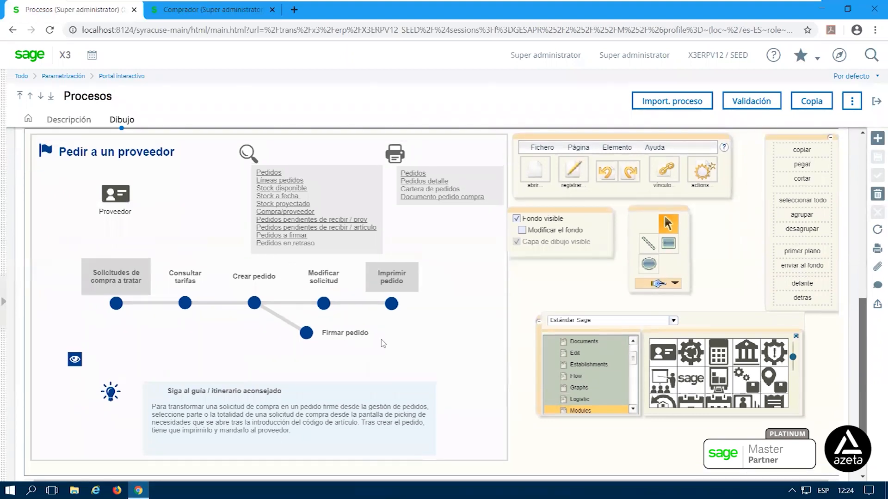
scroll(383, 343, "up", 1)
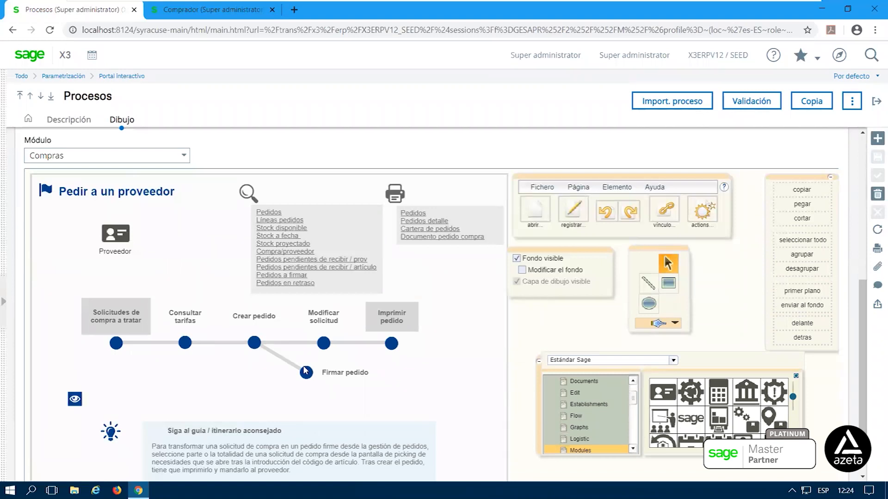
scroll(306, 372, "down", 1)
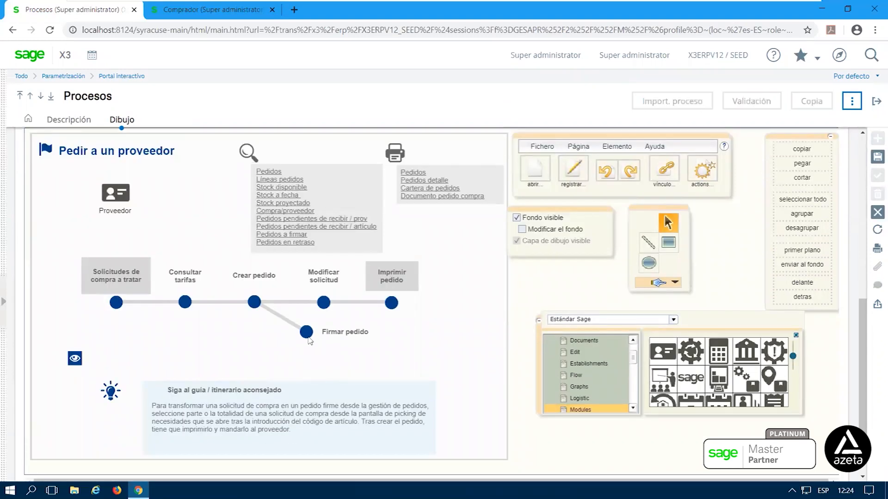
left_click(666, 172)
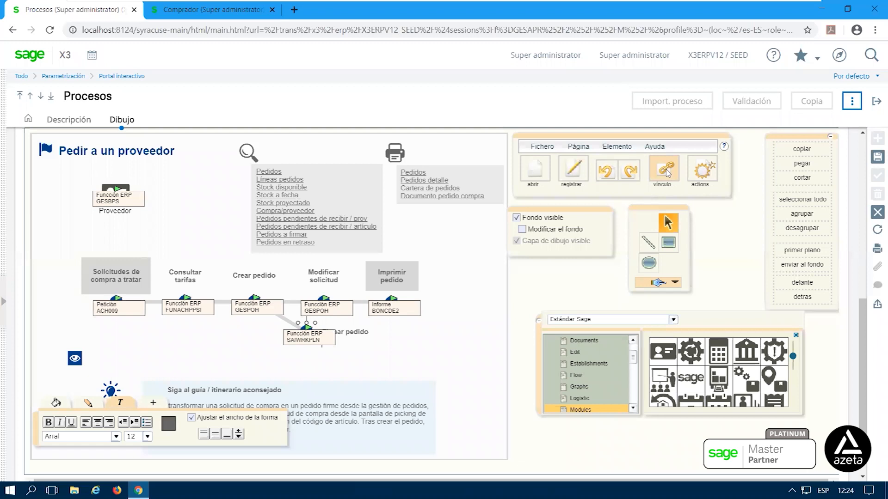
left_click(398, 357)
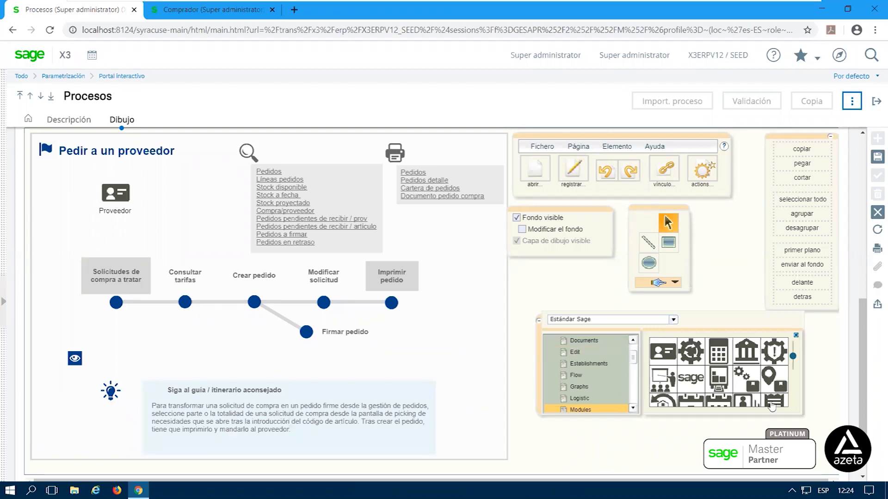
Browse the Estándar Sage icon library's categories, including Production, Flow, Graphs and Modules, for an icon to add.
left_click(632, 408)
left_click(633, 408)
left_click(632, 408)
left_click(597, 399)
left_click(587, 411)
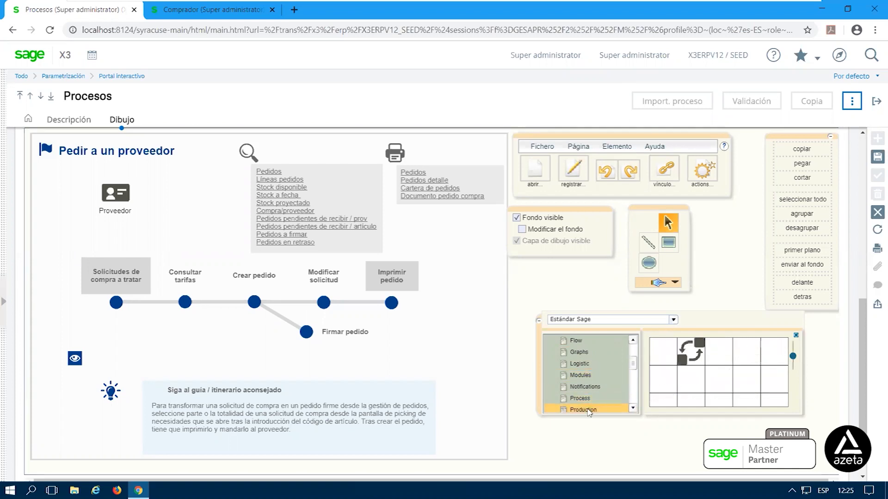
left_click(633, 340)
left_click(632, 341)
left_click(577, 364)
left_click(585, 353)
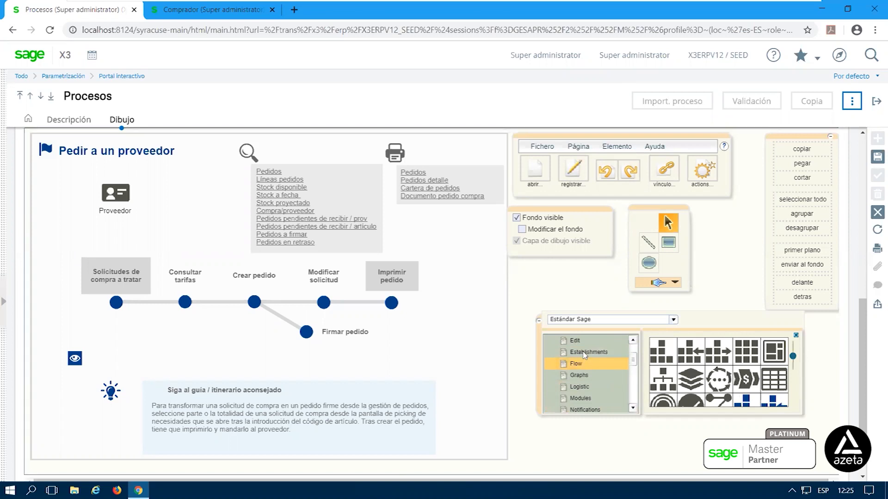
left_click(583, 377)
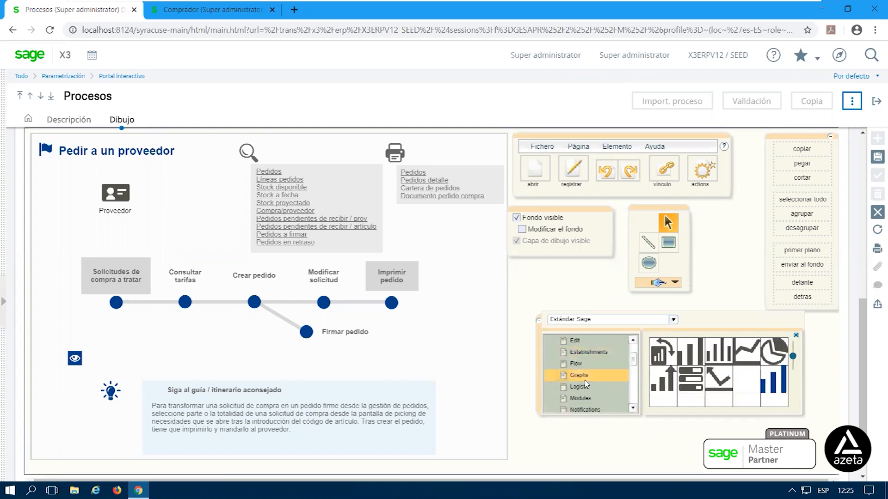
left_click(611, 388)
left_click(601, 399)
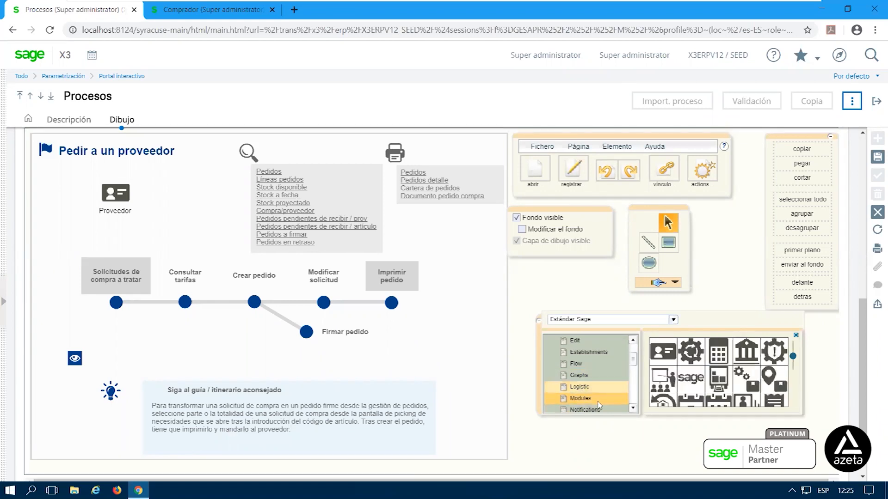
Add the purse icon from the Modules category to the drawing, between the Proveedor icon and the Pedidos query list.
left_click_drag(792, 356, 793, 359)
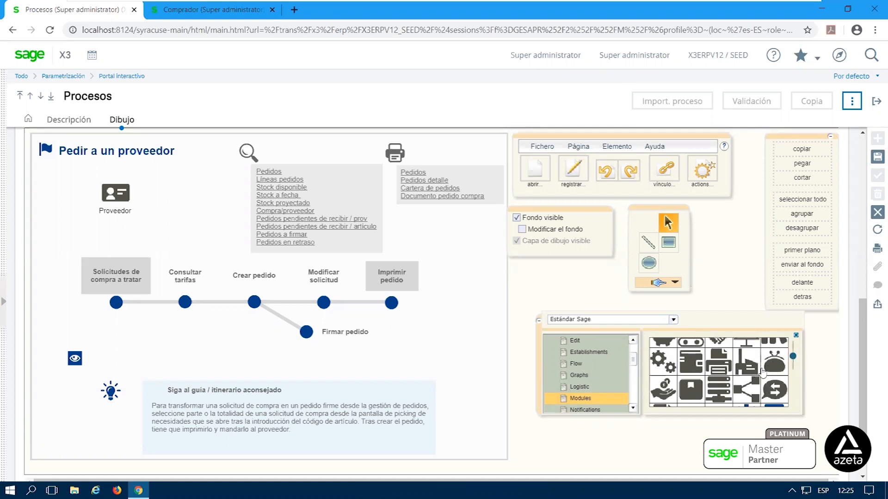
left_click_drag(776, 367, 331, 288)
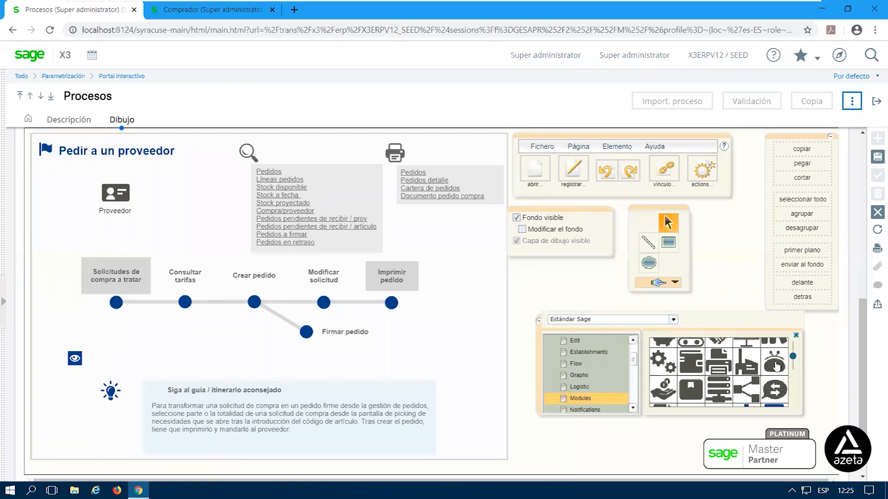
left_click_drag(231, 238, 175, 203)
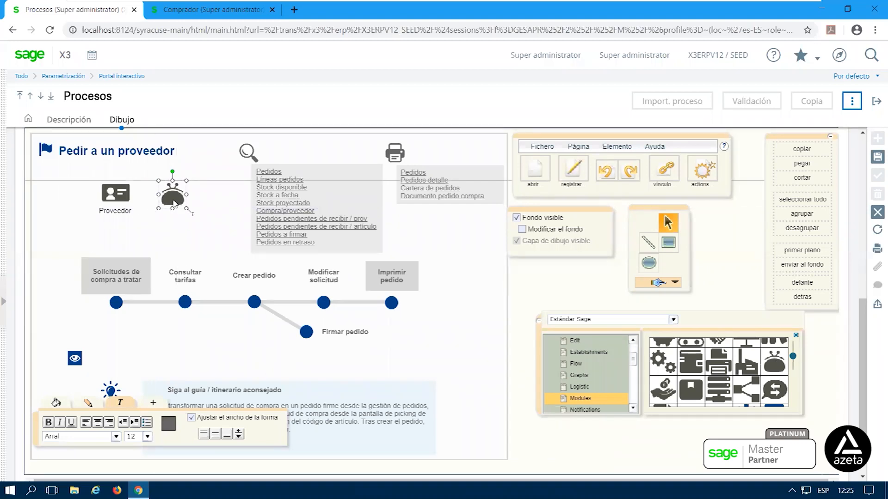
left_click_drag(175, 204, 175, 201)
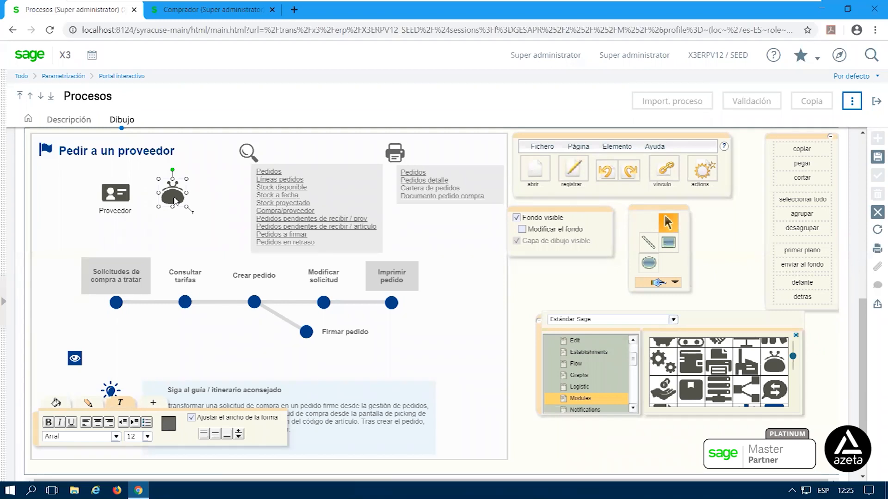
left_click(175, 194)
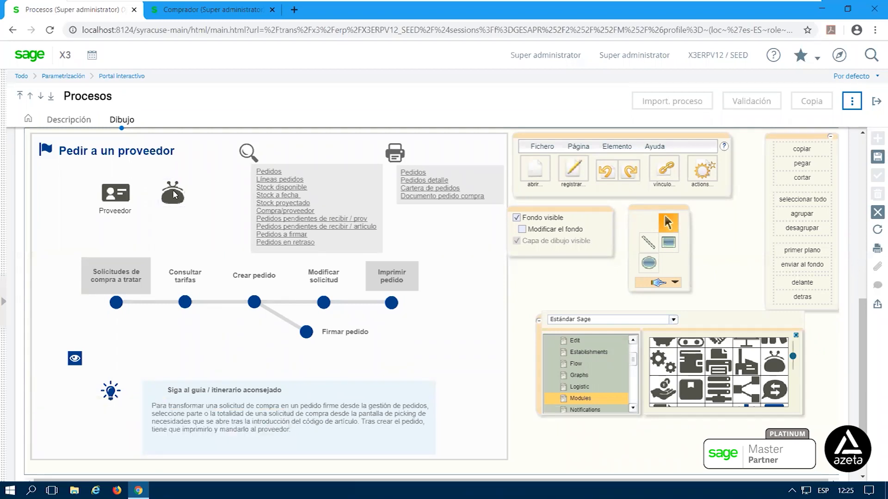
left_click_drag(176, 200, 182, 196)
left_click(188, 219)
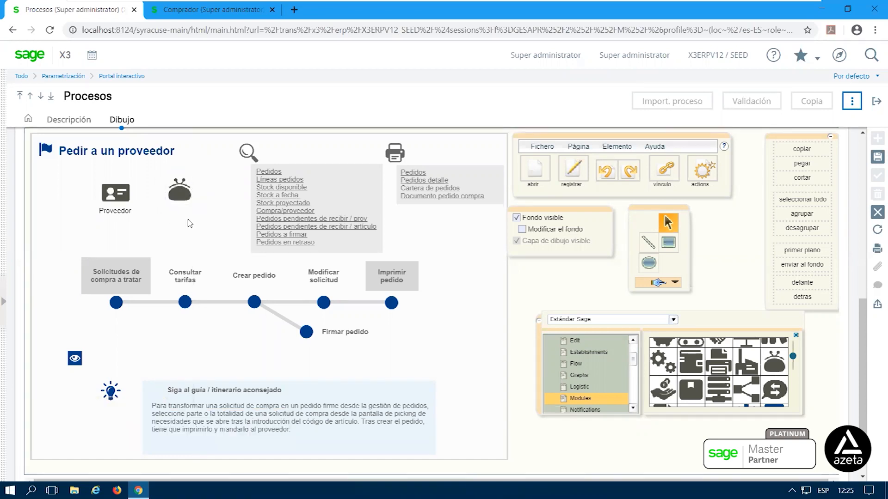
left_click(184, 197)
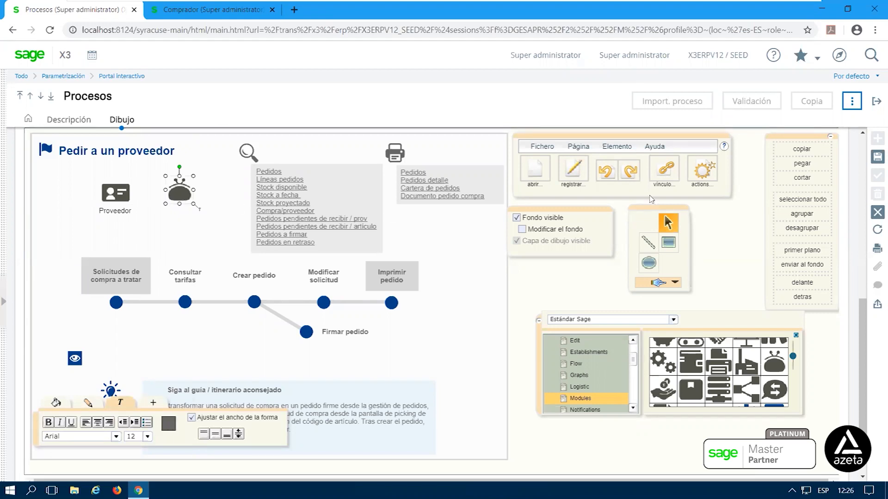
left_click(671, 176)
left_click(671, 175)
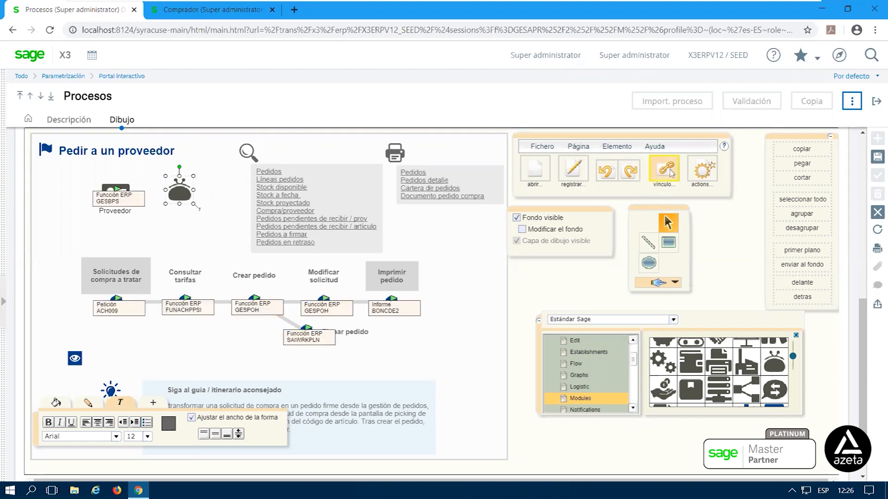
left_click(402, 214)
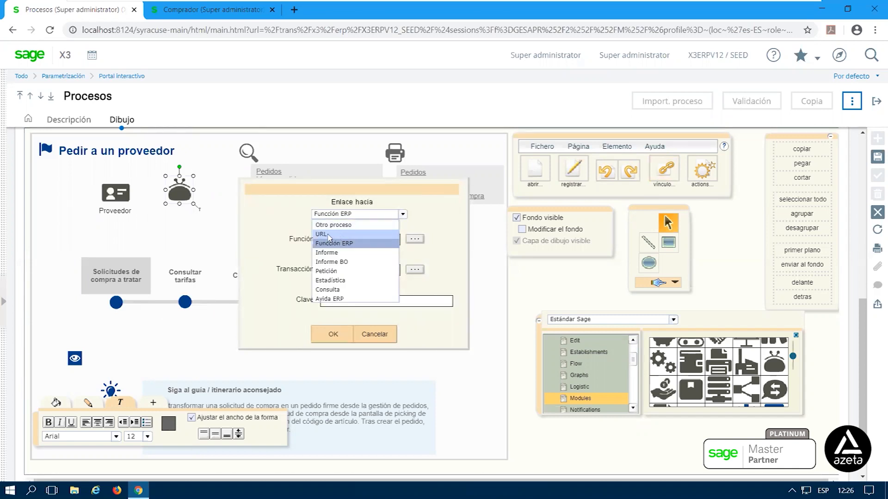
left_click(329, 236)
left_click(323, 246)
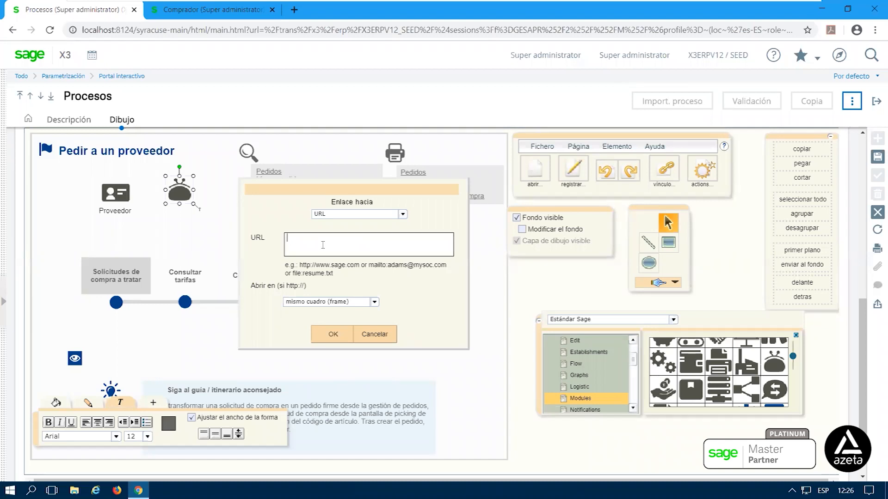
type("https://www.grupoazeta.com")
Set the purse icon's web link to open in Nueva ventana and confirm the link settings.
left_click(375, 302)
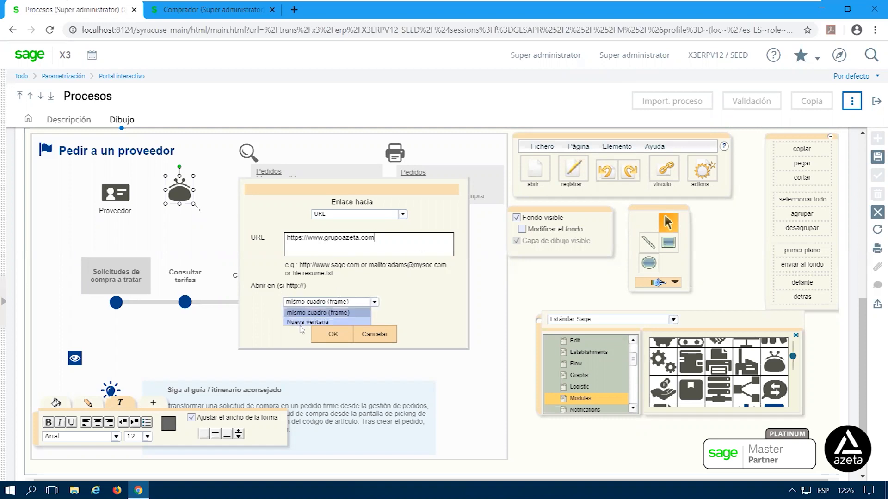
left_click(299, 322)
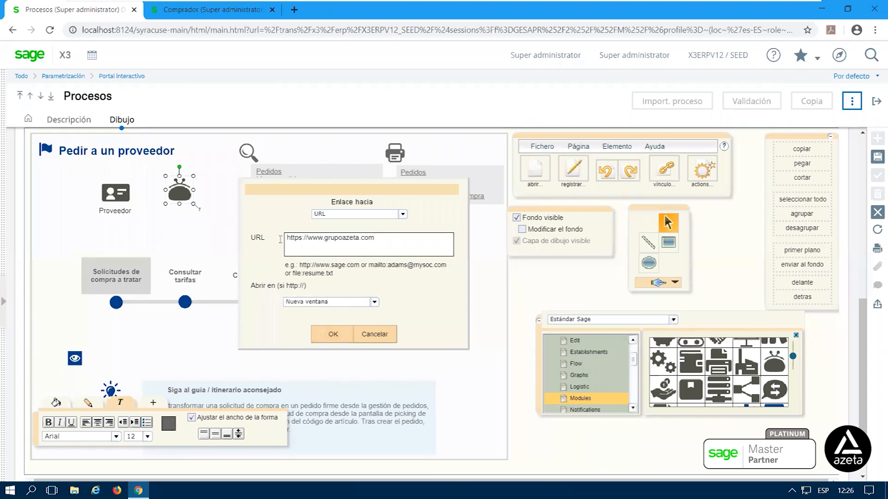
left_click_drag(411, 240, 270, 237)
left_click(369, 253)
left_click(333, 334)
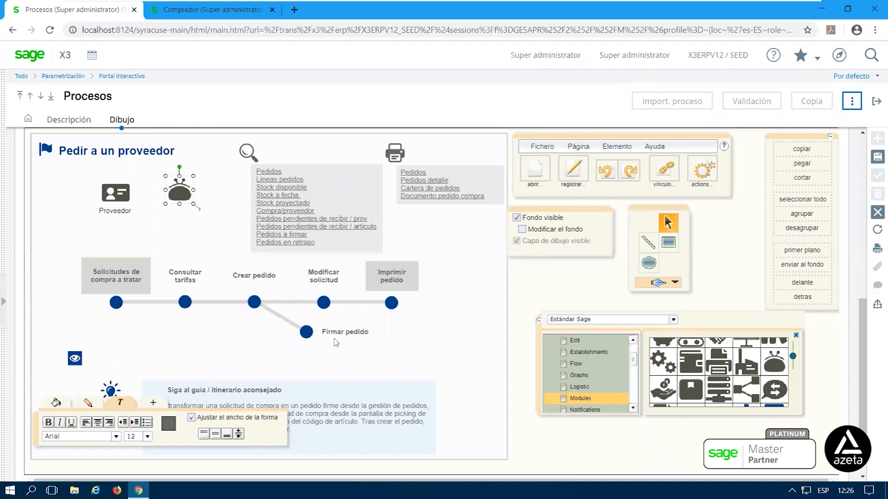
Save the process with its new purse icon and refresh the Pedir a un proveedor diagram on the Comprador page.
left_click(874, 158)
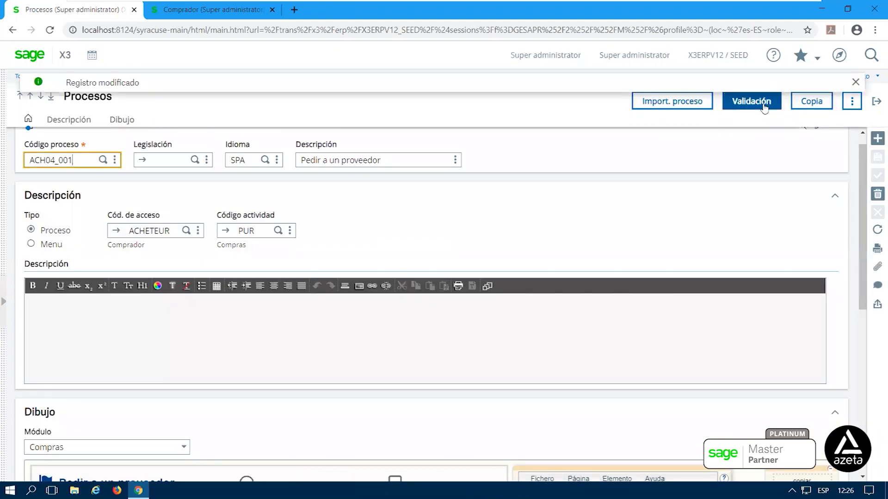
left_click(206, 9)
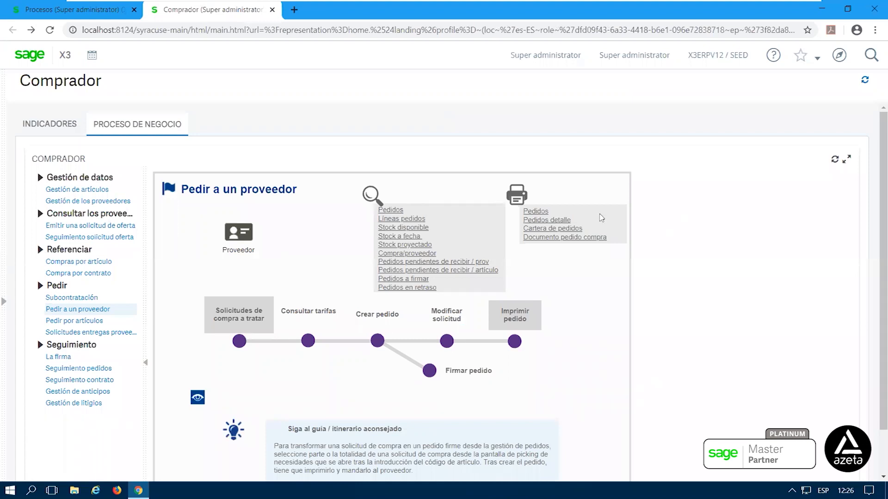
left_click(835, 160)
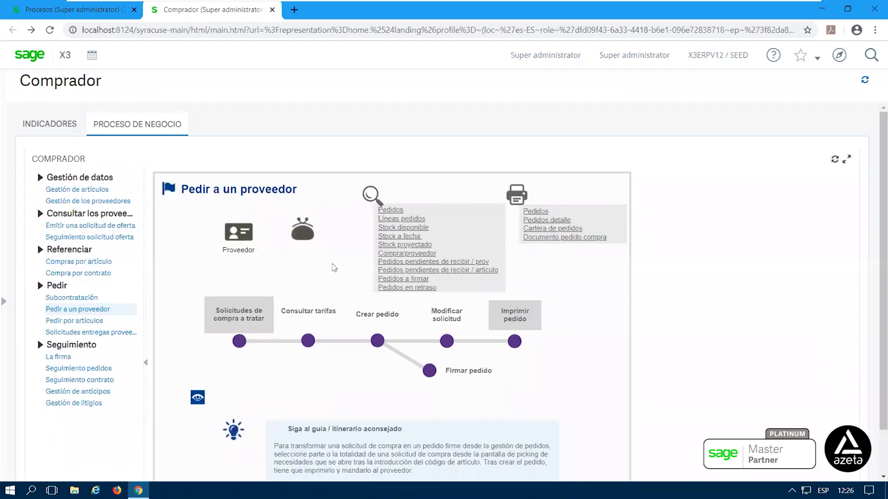
Test the purse icon's web link from the Comprador diagram and return to the Procesos page.
left_click(301, 236)
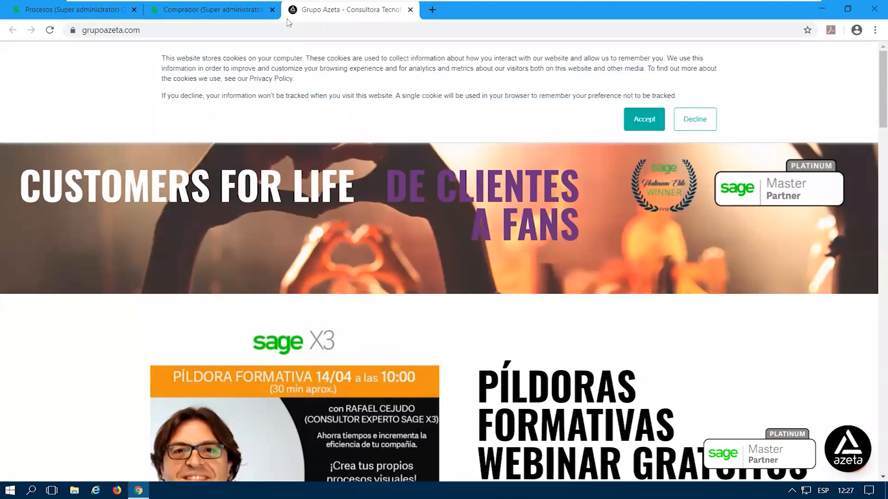
left_click(202, 14)
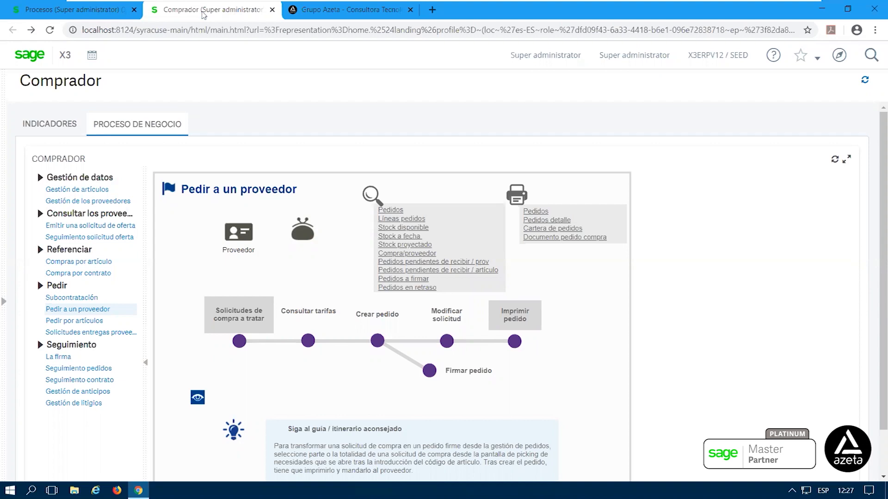
left_click(81, 11)
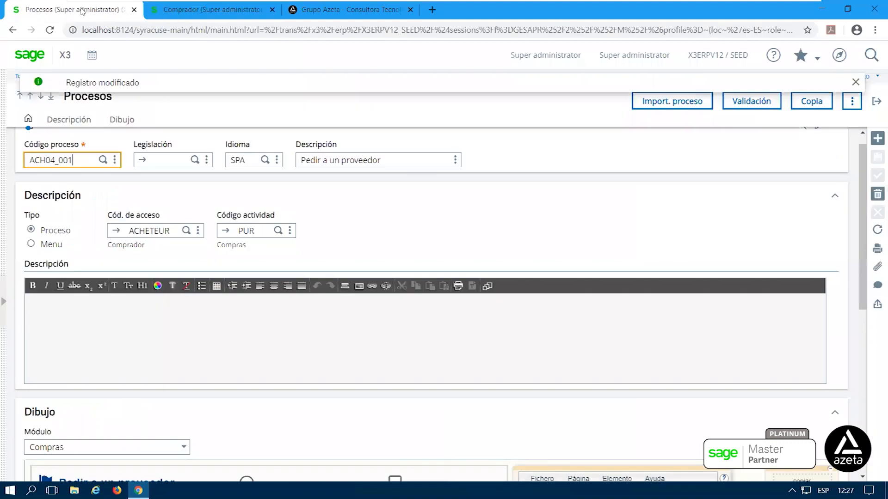
Examine which functions, reports and web addresses are linked to the elements of the Pedir a un proveedor diagram.
scroll(584, 257, "down", 5)
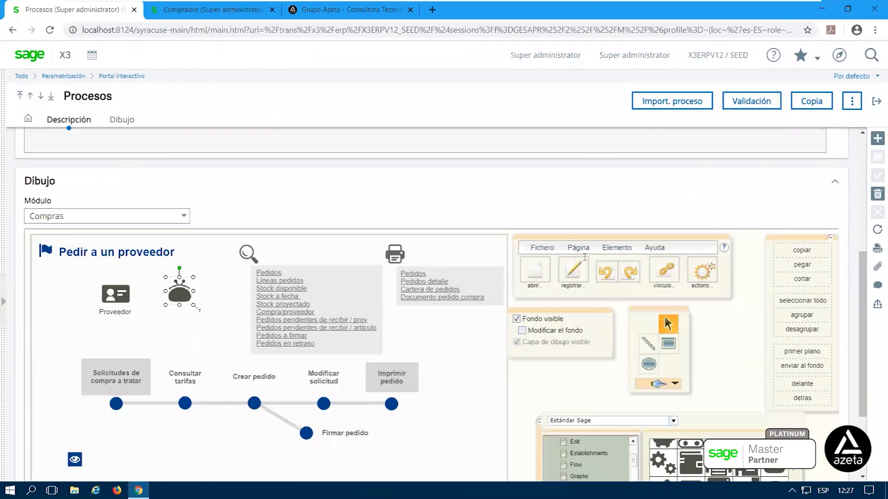
scroll(584, 258, "down", 3)
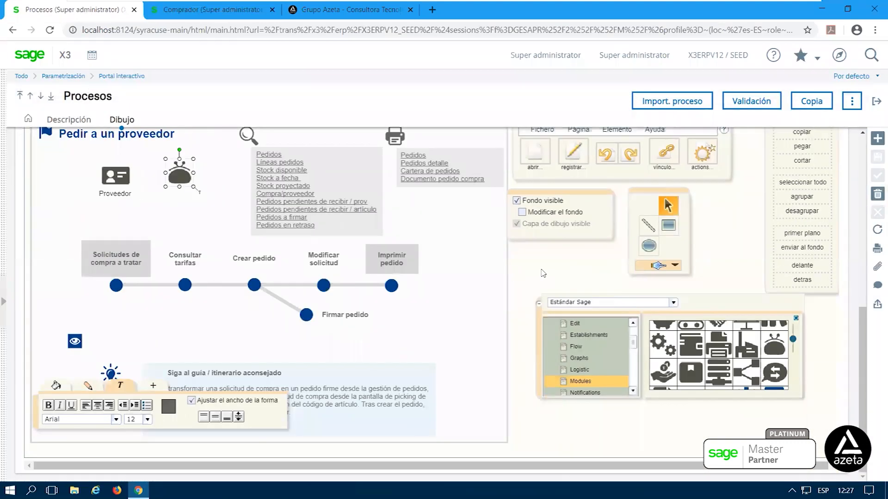
scroll(543, 273, "up", 1)
left_click(546, 211)
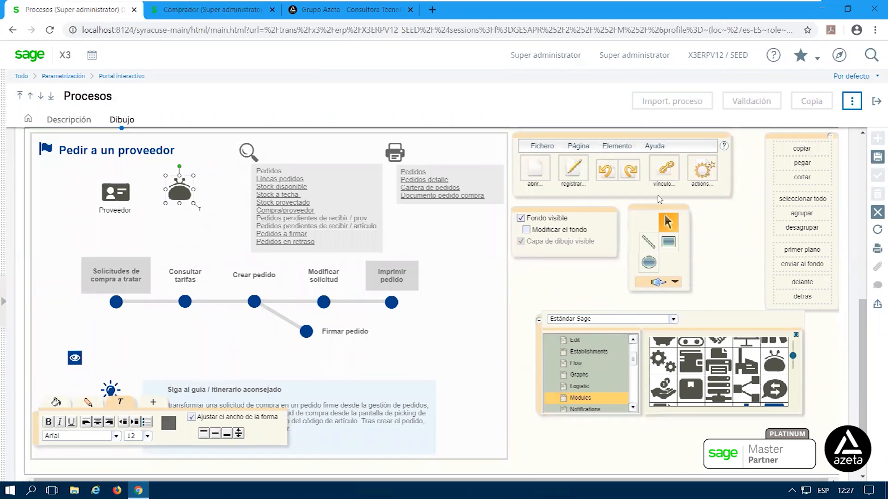
left_click(669, 175)
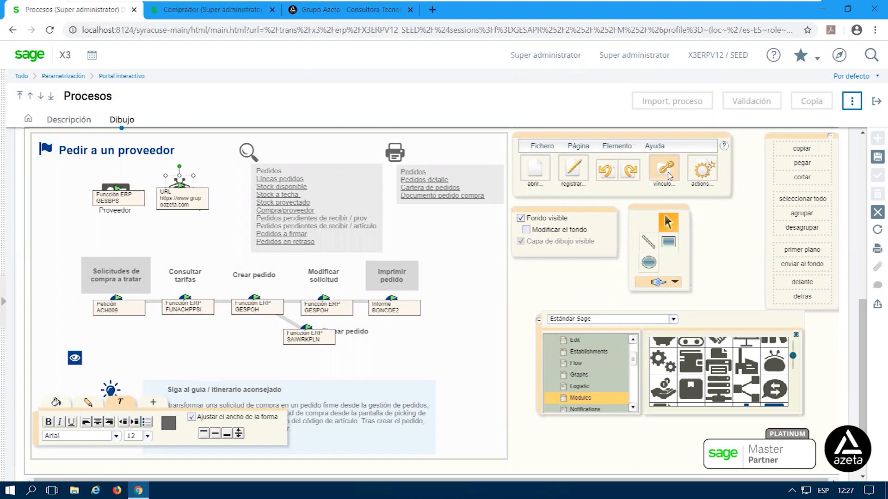
left_click(522, 282)
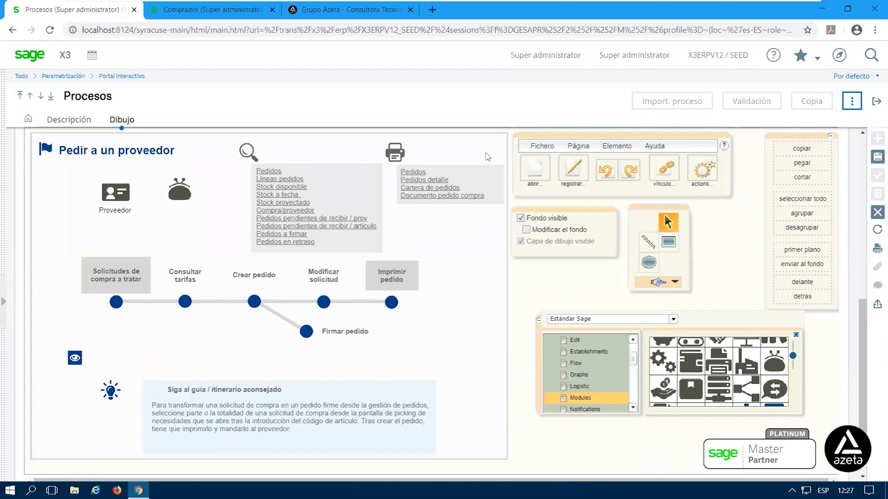
mouse_move(524, 3)
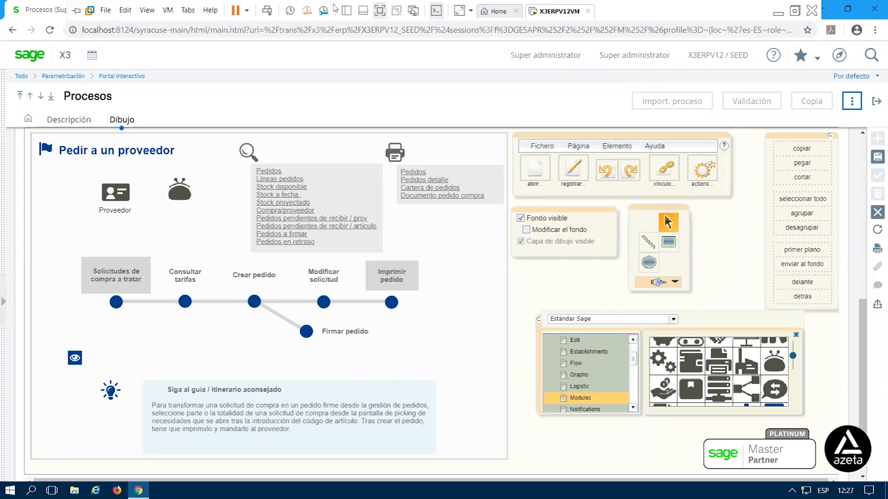
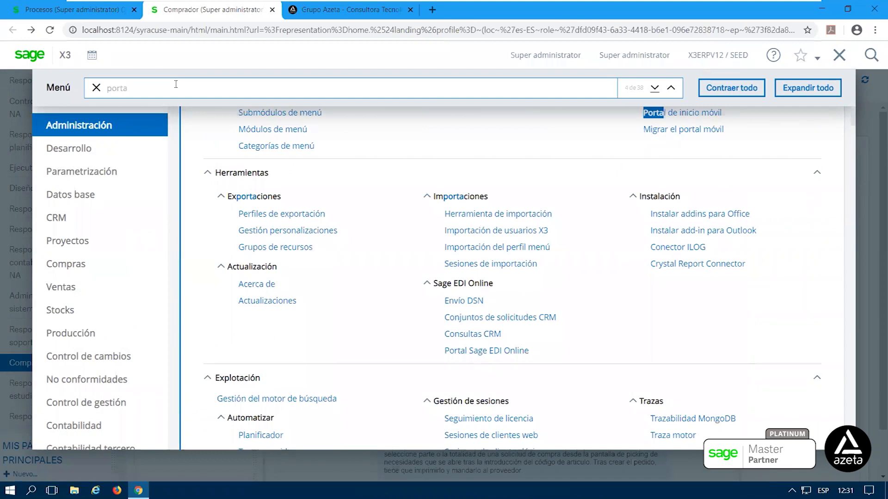
Search the menu for "portal interac", locate the Procesos function under Parametrización, and return to the open Procesos page.
type("c")
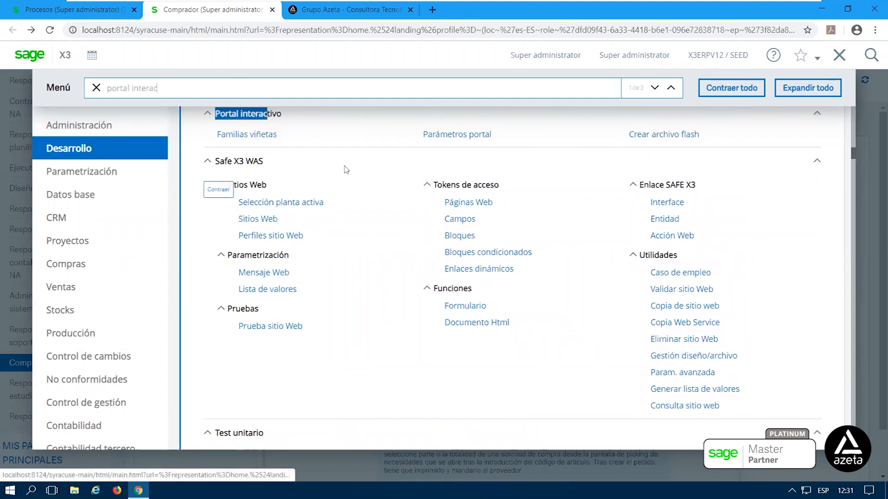
scroll(345, 170, "up", 2)
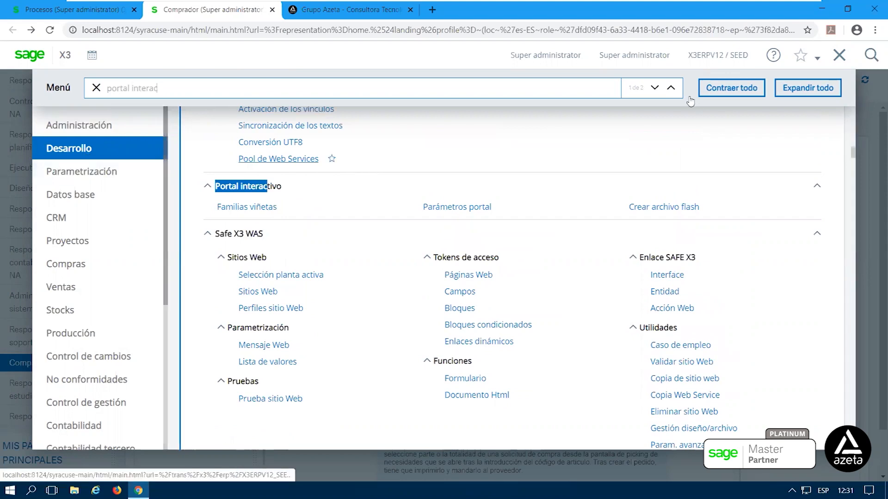
left_click(654, 92)
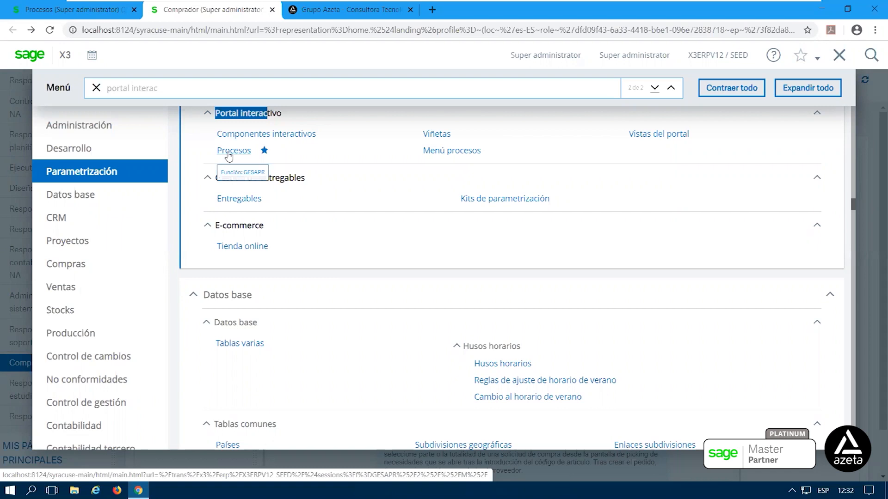
left_click(344, 9)
left_click(81, 7)
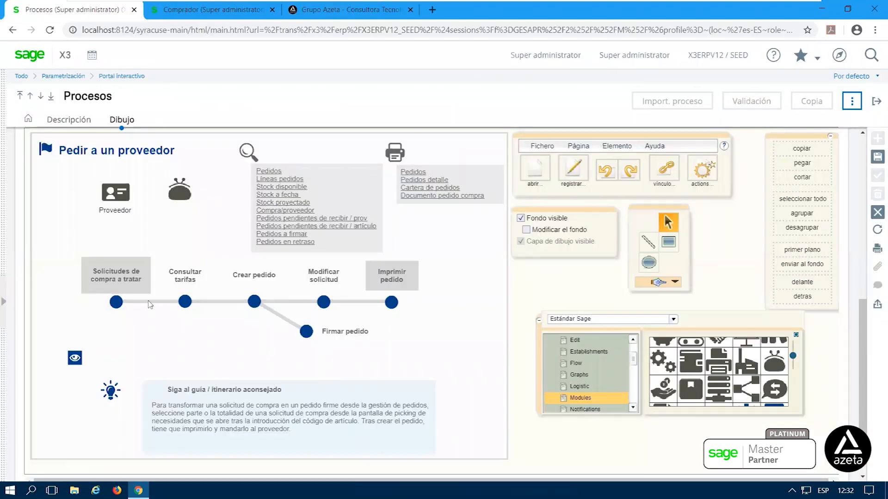
Review the ERP function linked to the Consultar tarifas node and close its link settings without changes.
left_click(186, 302)
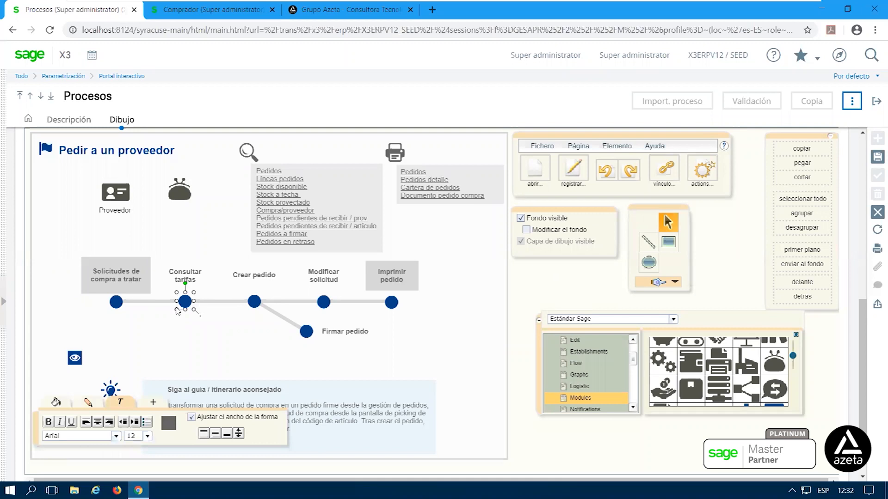
left_click(664, 178)
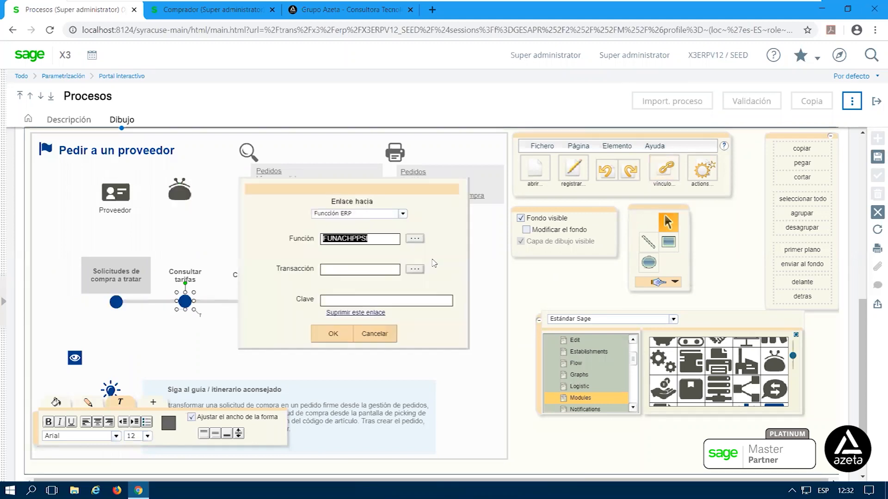
left_click(353, 242)
left_click_drag(326, 239, 377, 236)
left_click(375, 335)
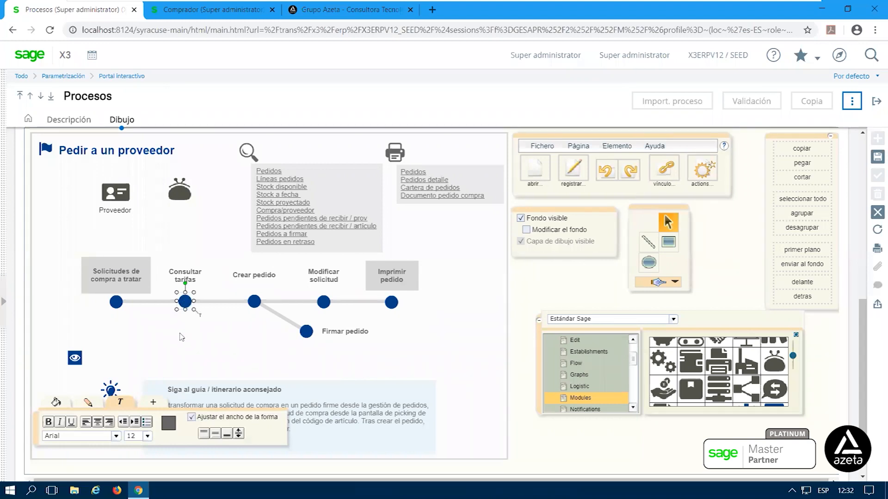
Duplicate the Consultar tarifas node and place the copy just below the process line.
left_click(181, 337)
left_click(185, 302)
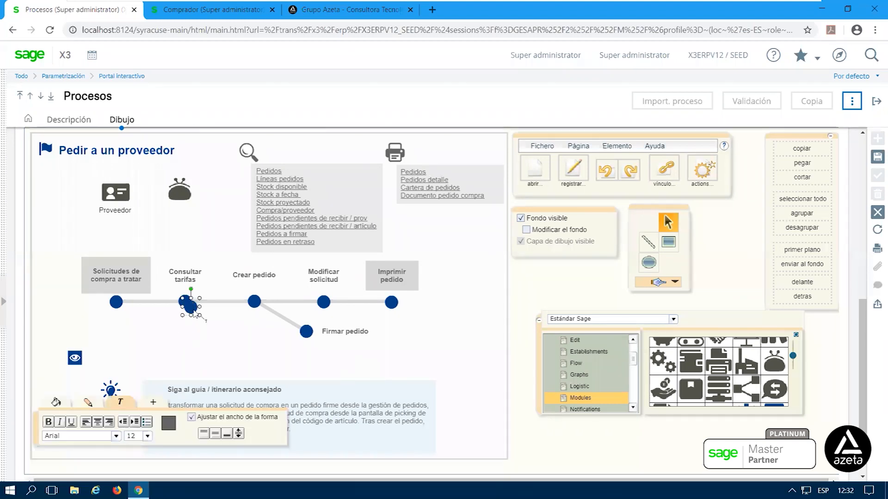
left_click_drag(210, 328, 209, 329)
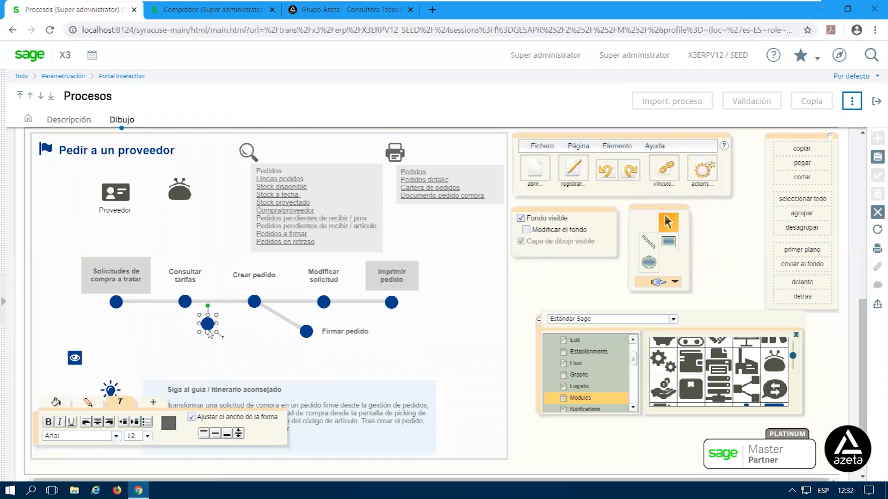
Try to set the copied node's ERP function to "+", then to blank, and cancel the link settings.
left_click(662, 174)
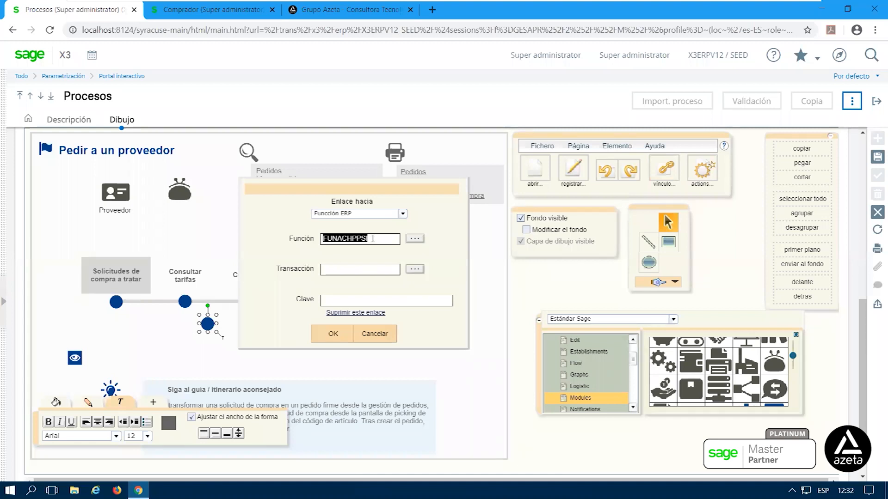
left_click_drag(377, 239, 285, 242)
type("+")
key("Return")
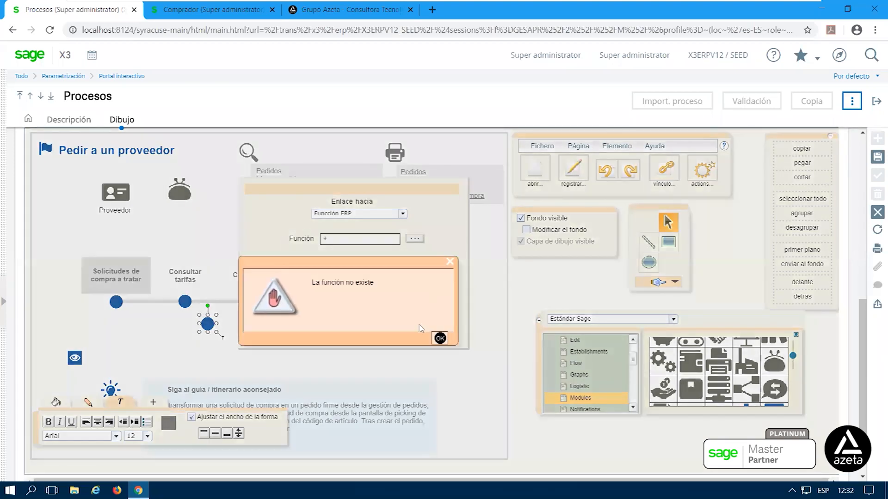
left_click(439, 338)
left_click(437, 340)
left_click(338, 237)
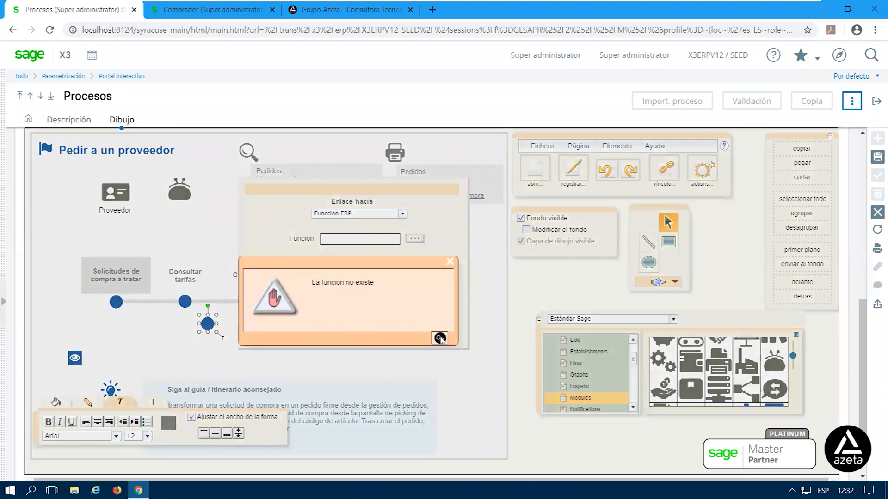
left_click(428, 343)
left_click(380, 338)
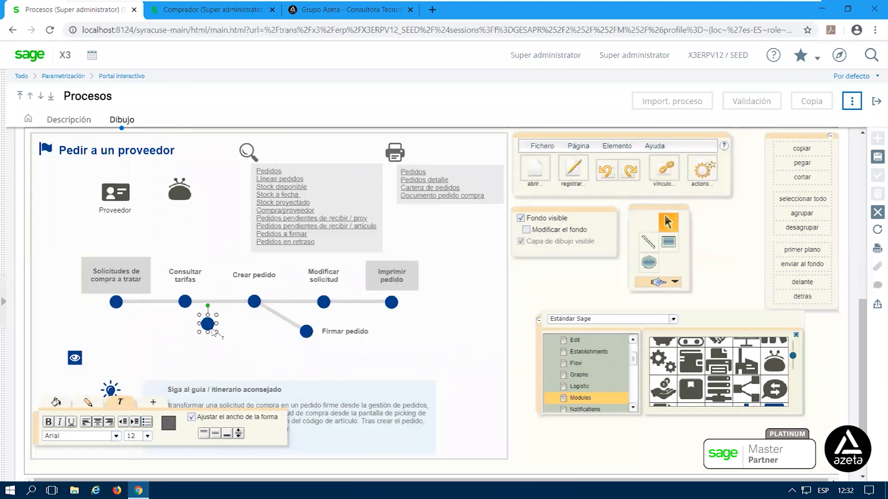
Delete the copied node and discard the unsaved changes to the Pedir a un proveedor process.
key("Delete")
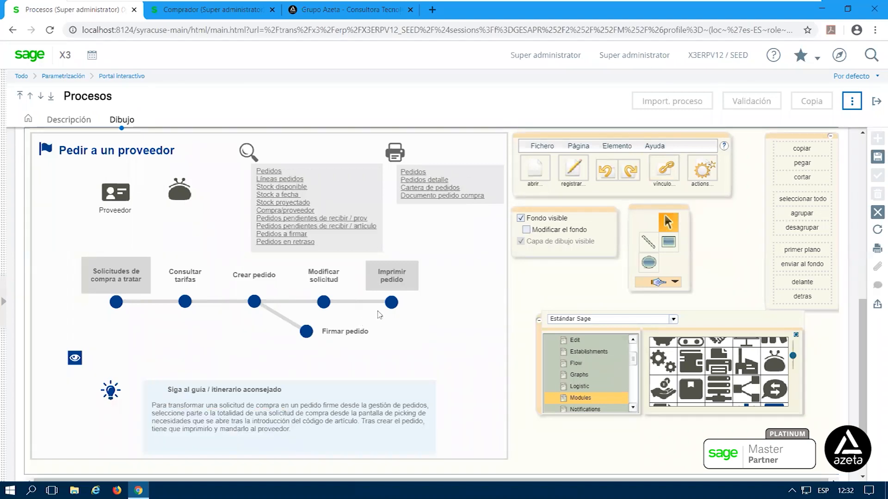
left_click(875, 213)
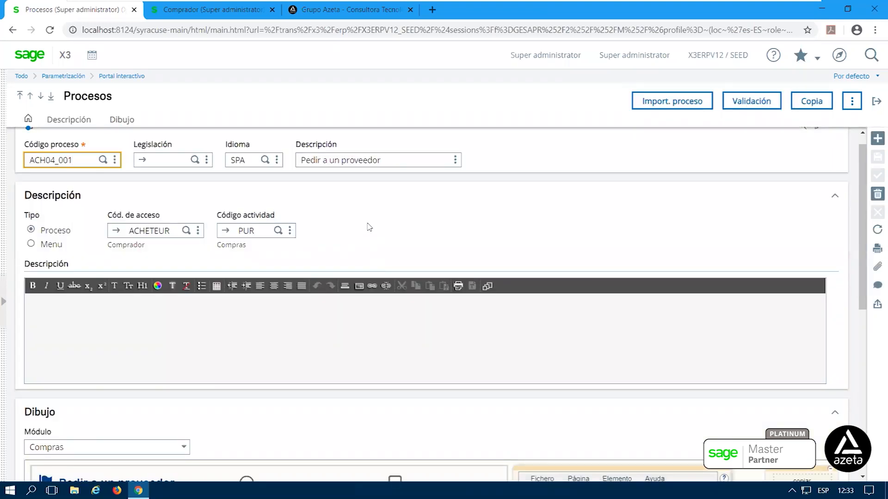
scroll(369, 227, "down", 3)
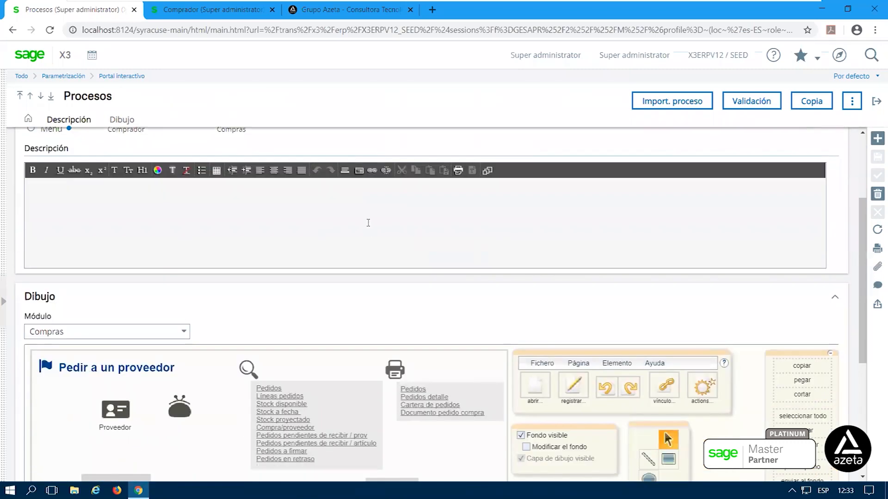
scroll(368, 223, "down", 5)
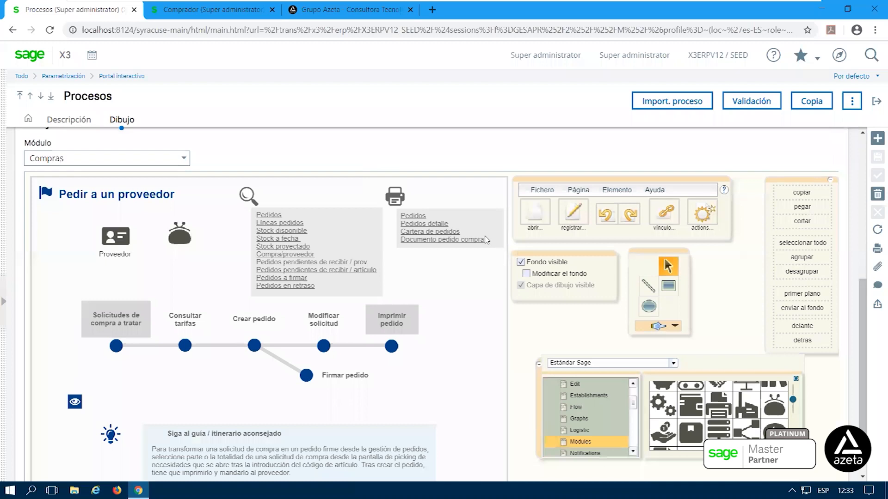
scroll(860, 327, "down", 2)
scroll(859, 327, "down", 2)
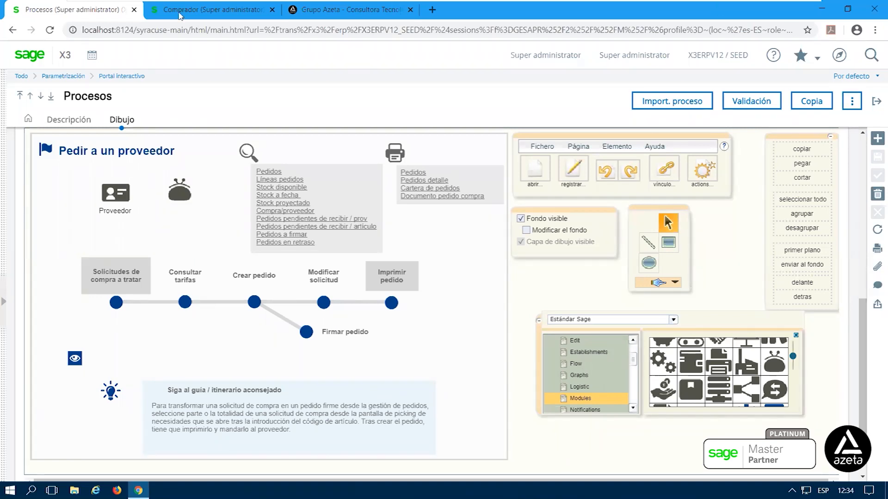
Close the menu on the Comprador page and show its Indicadores section.
left_click(201, 11)
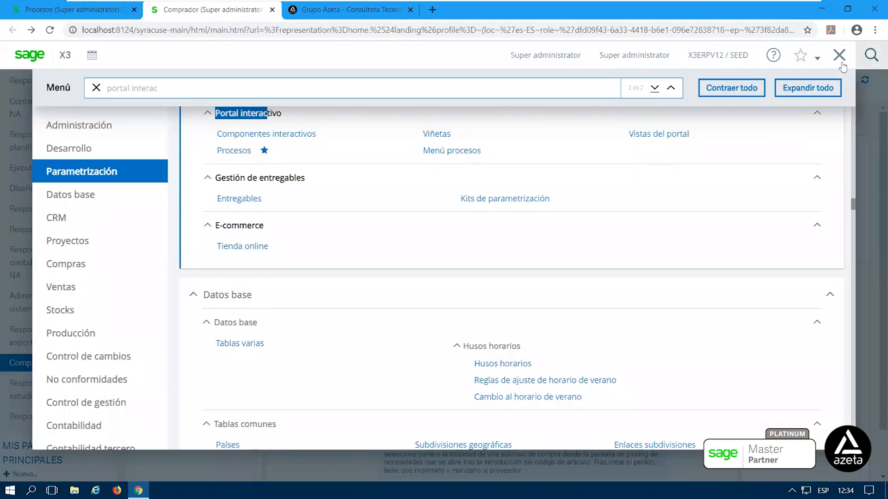
key("Escape")
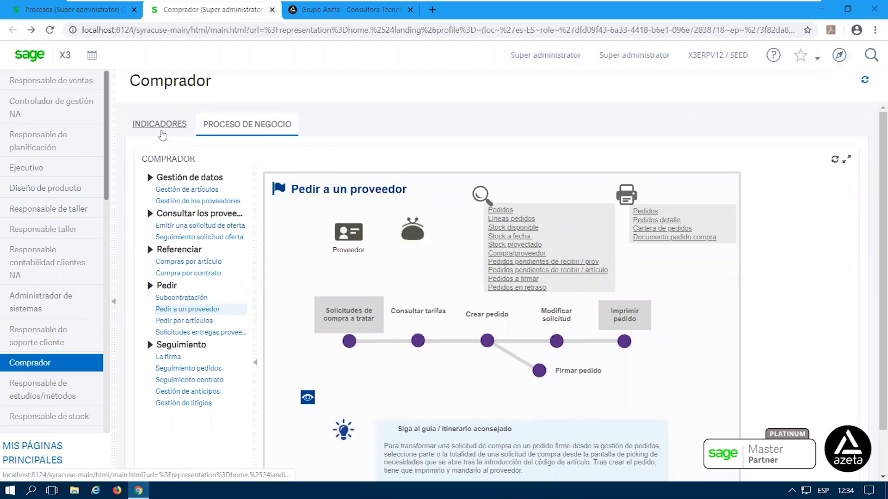
left_click(162, 129)
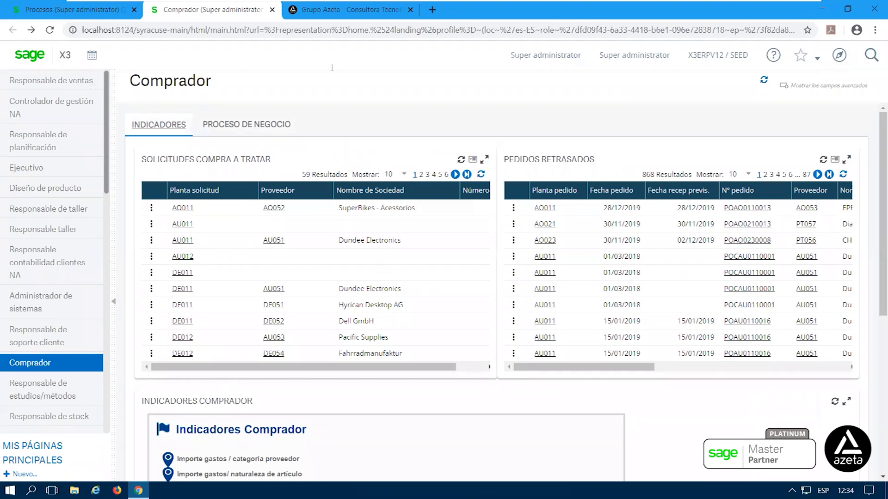
Review the purse icon's URL link and its opening options on the Procesos page, cancel, and return to the Comprador page.
key("ctrl+shift+Tab")
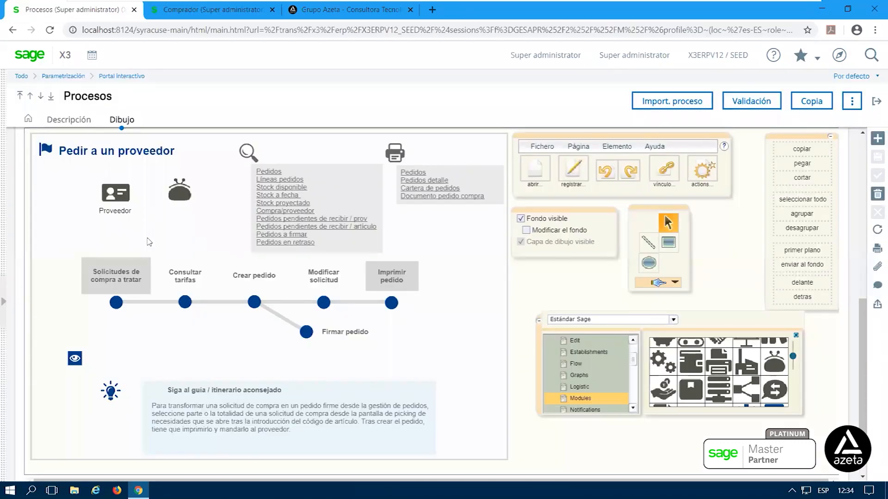
left_click(186, 202)
left_click(673, 179)
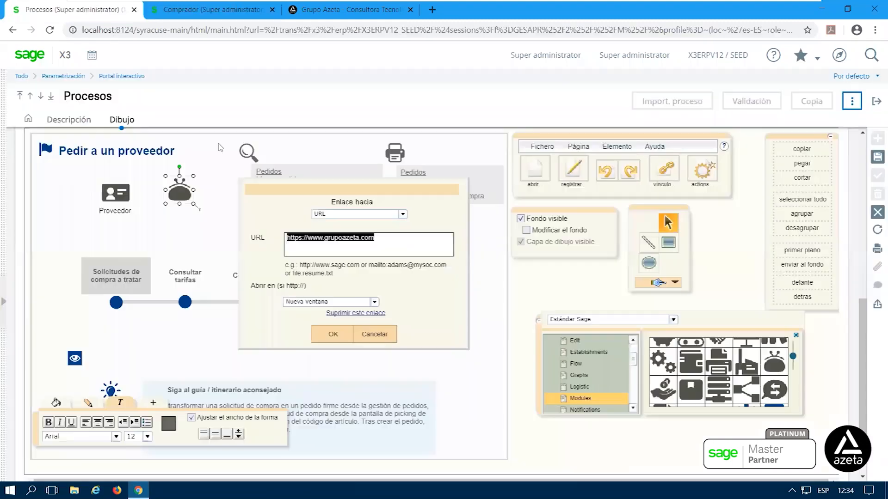
left_click(76, 10)
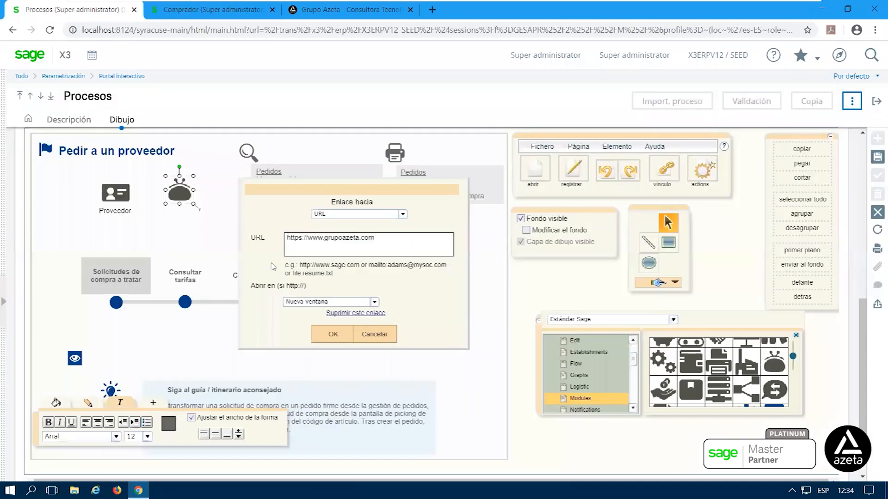
left_click(375, 305)
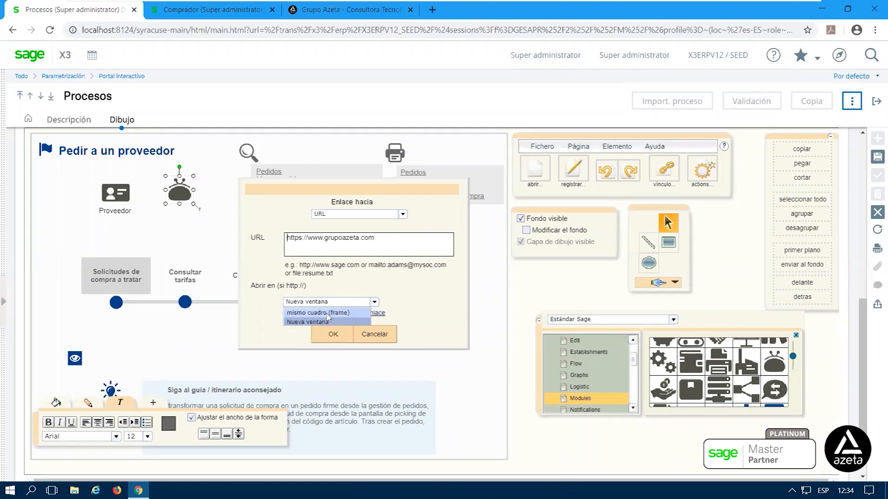
left_click(384, 336)
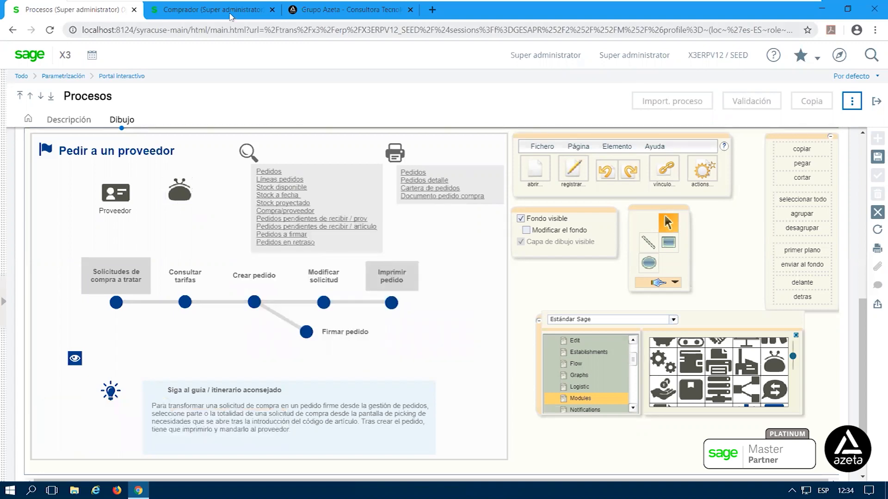
left_click(230, 14)
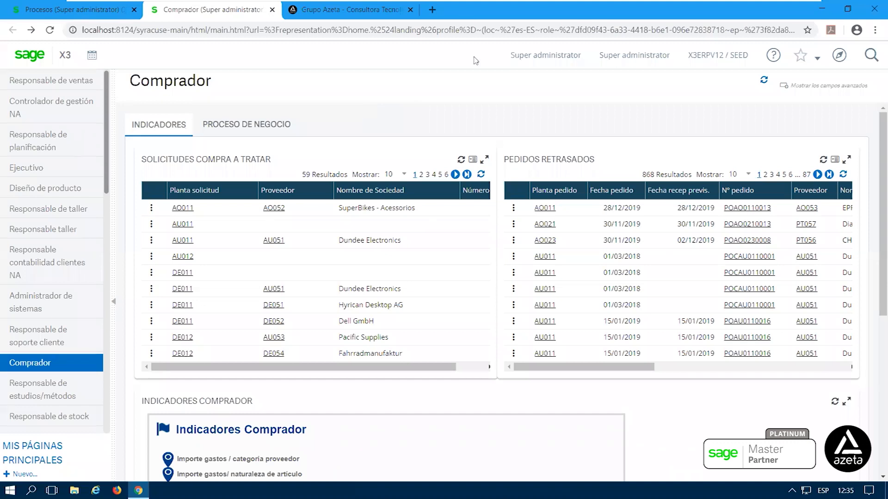
mouse_move(560, 7)
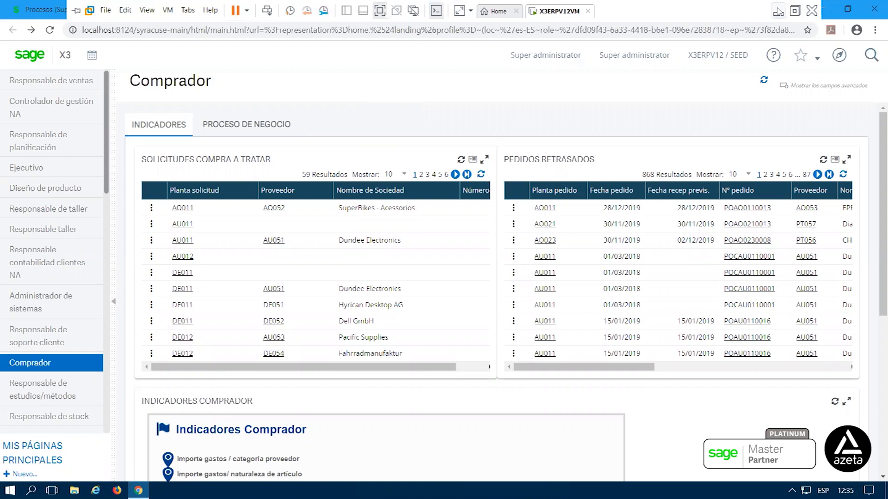